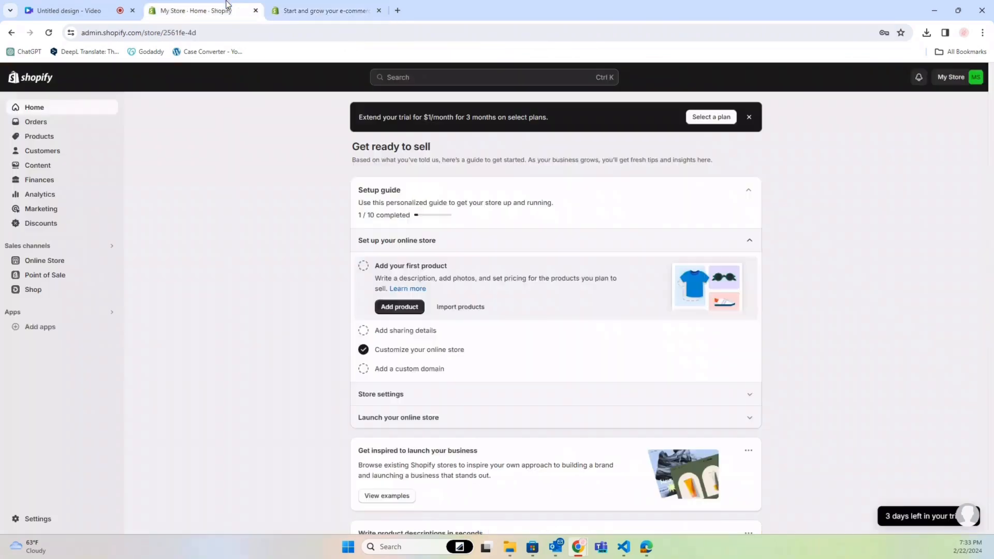
Review the store admin's home page and collapse the online store section and the whole setup guide.
left_click(227, 9)
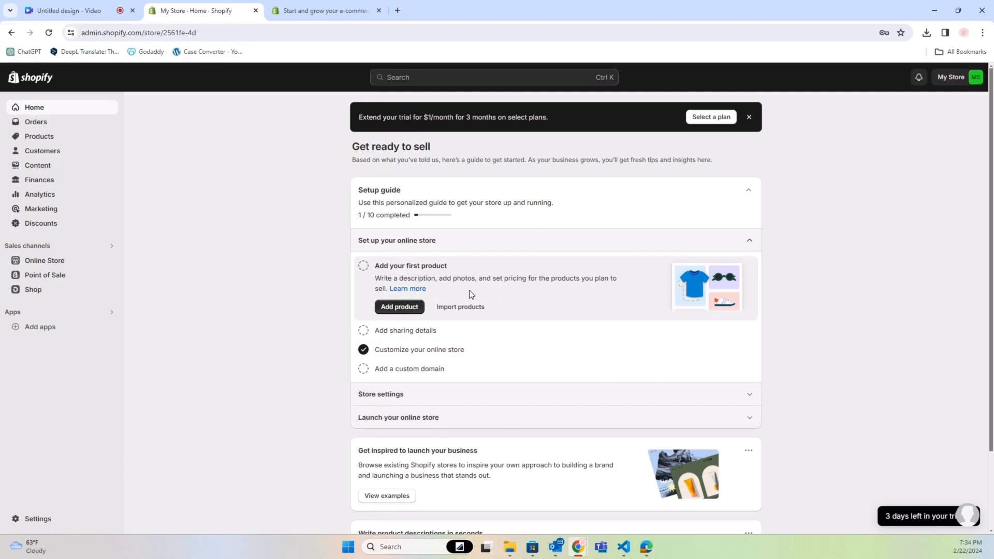
scroll(469, 295, "down", 2)
scroll(455, 309, "up", 2)
left_click(750, 240)
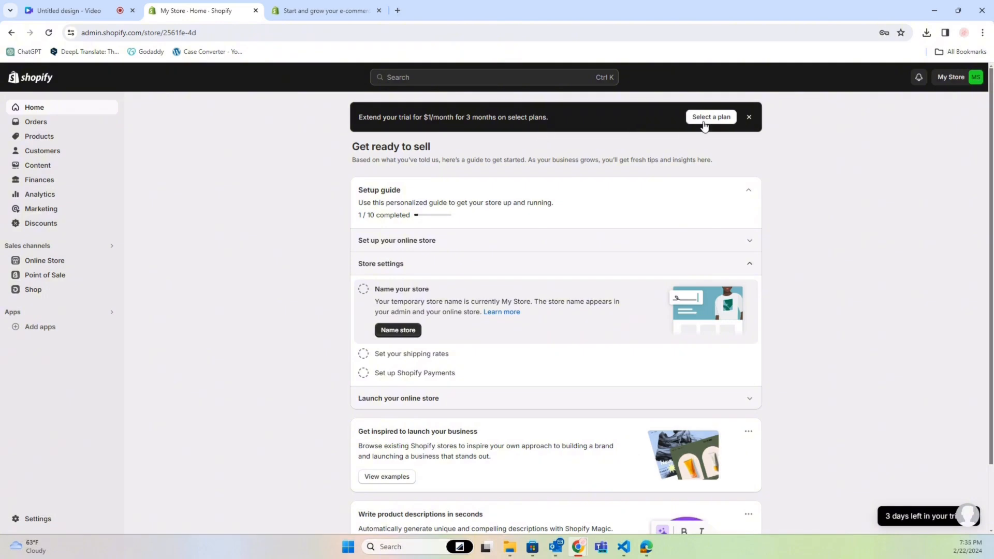
left_click(748, 191)
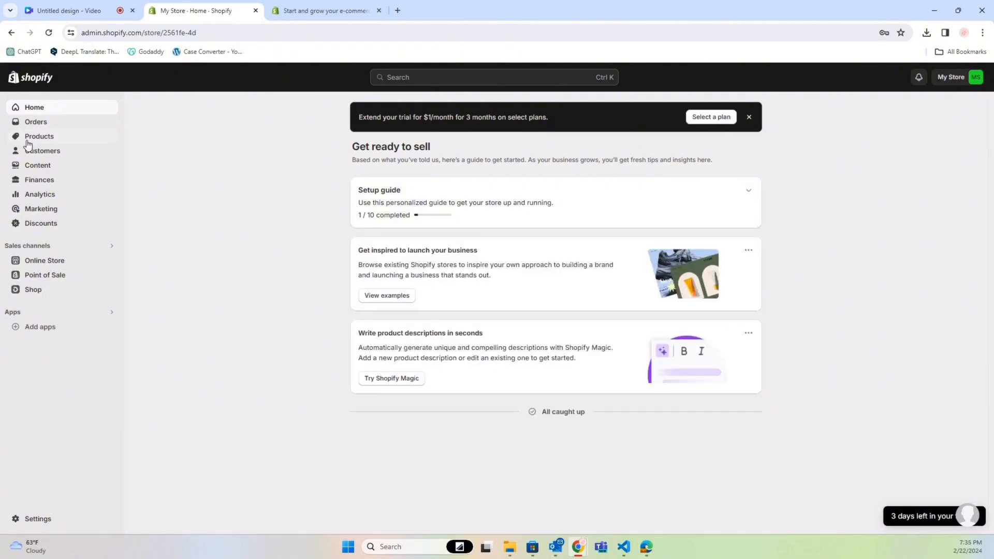
View the Orders overview and its shipping labels page.
left_click(49, 124)
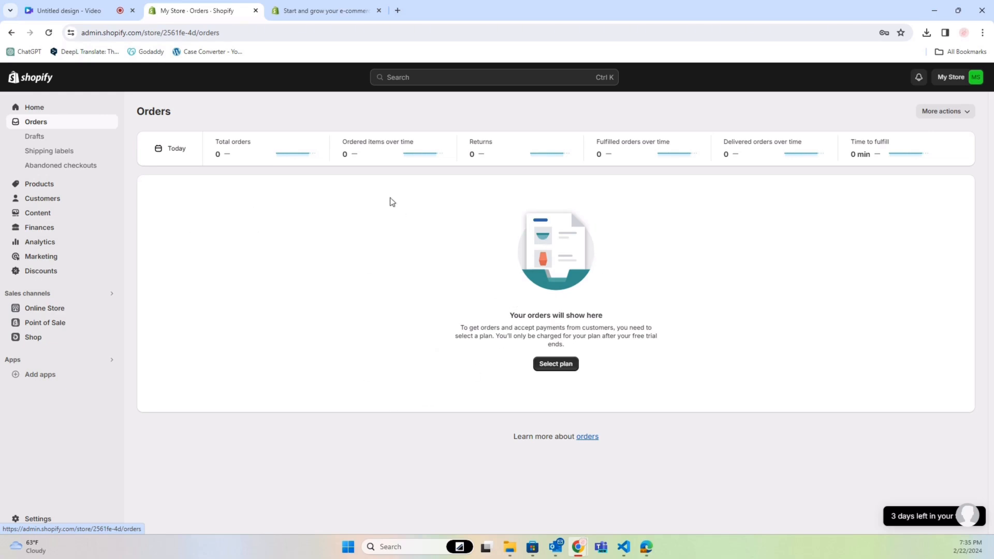
left_click(41, 158)
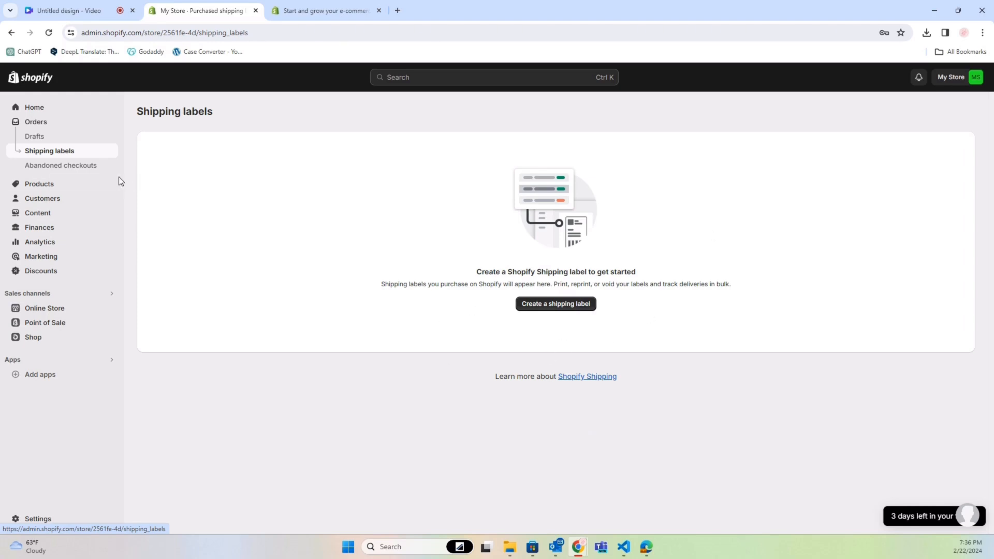
Look through the product list and its inventory, collections, purchase orders, transfers and gift cards pages.
left_click(56, 185)
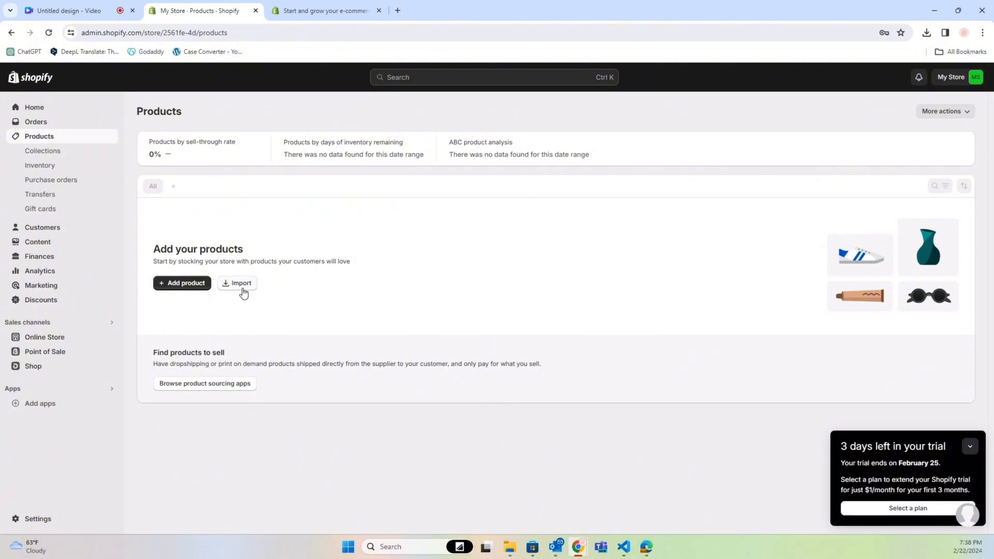
left_click(32, 164)
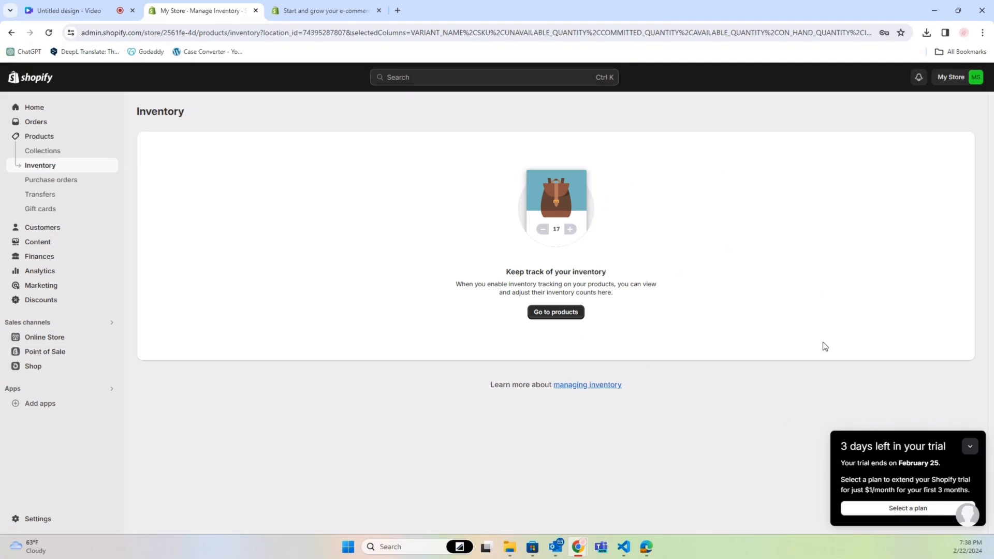
left_click(87, 154)
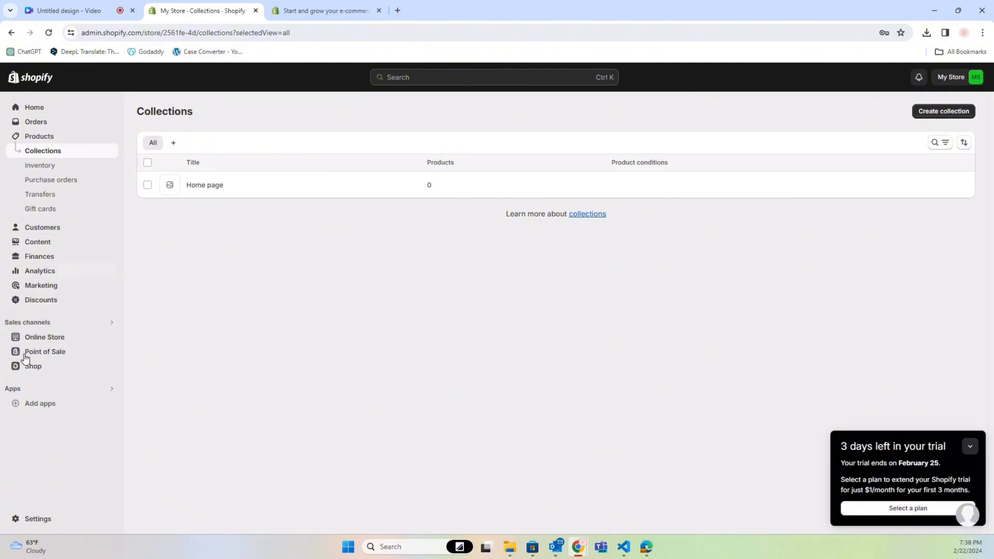
left_click(59, 183)
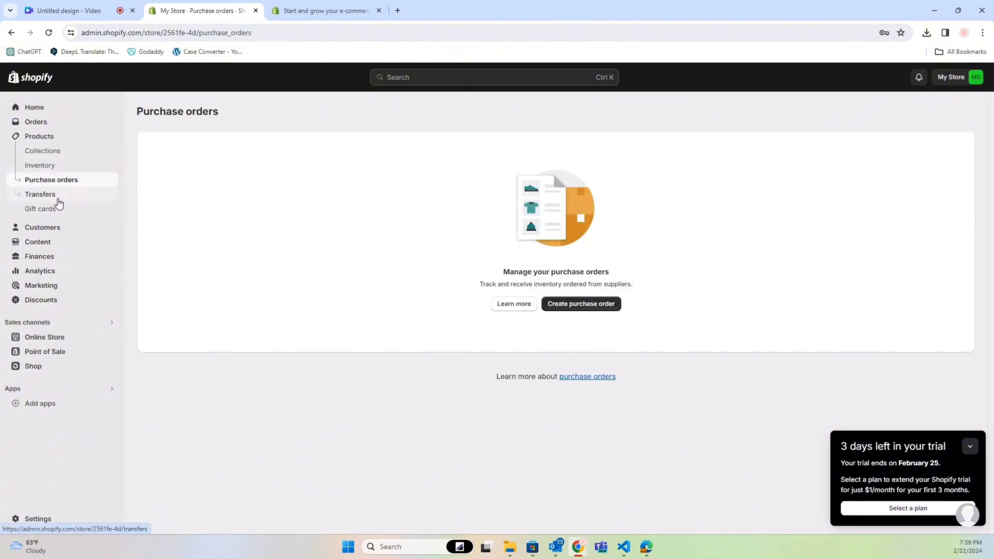
left_click(58, 199)
left_click(62, 210)
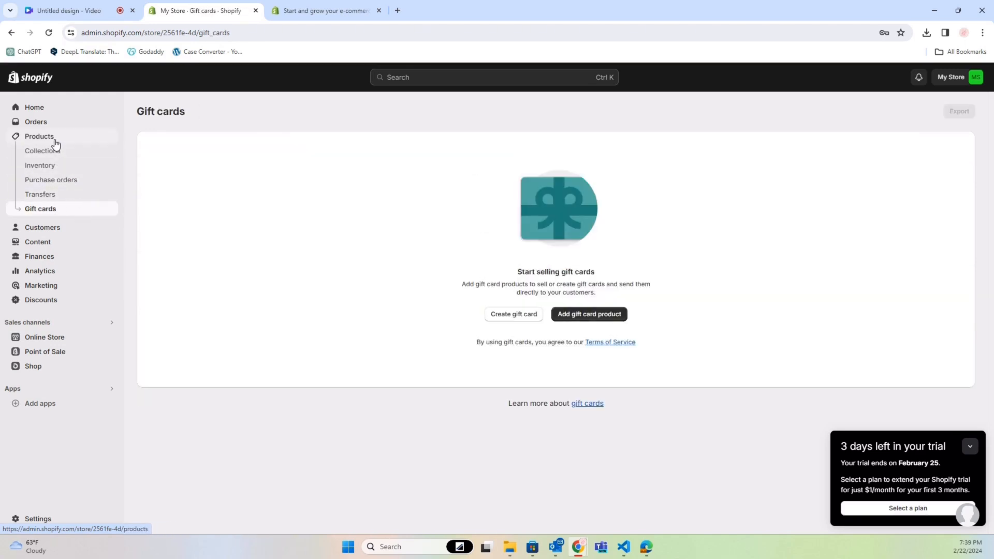
Open the Customers page and examine the email subscription form at the foot of the SeasonsBestByResa storefront.
left_click(58, 229)
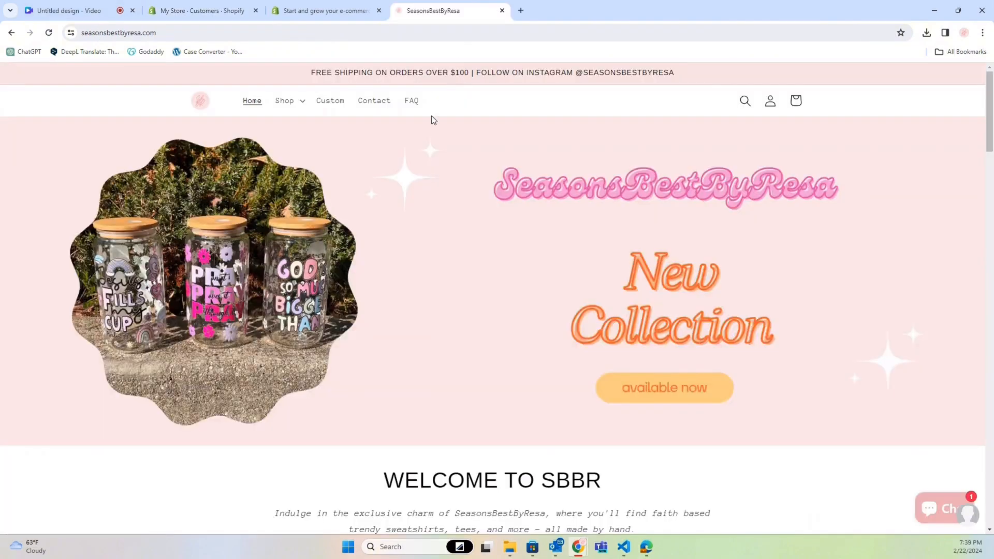
scroll(392, 279, "down", 2)
scroll(393, 278, "up", 2)
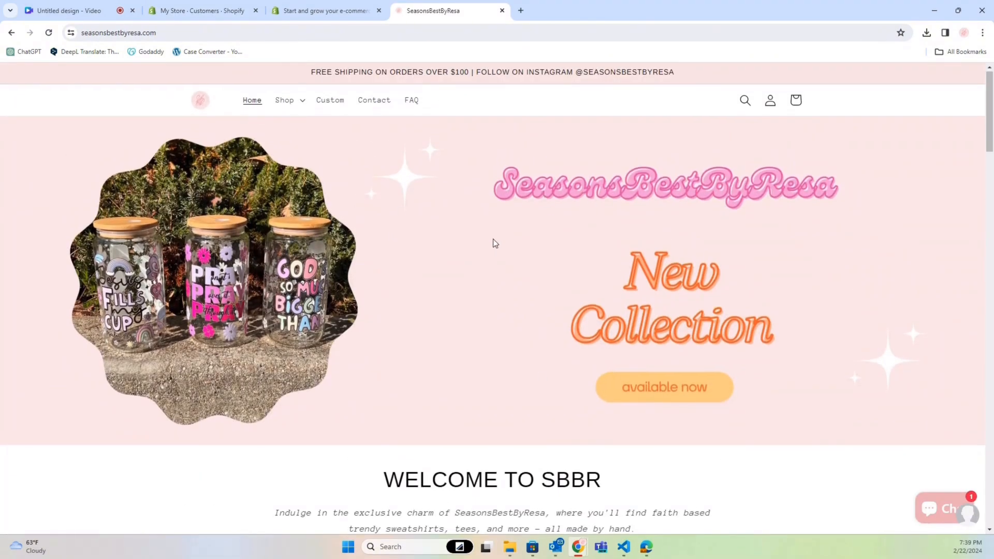
scroll(492, 240, "down", 20)
scroll(493, 251, "down", 10)
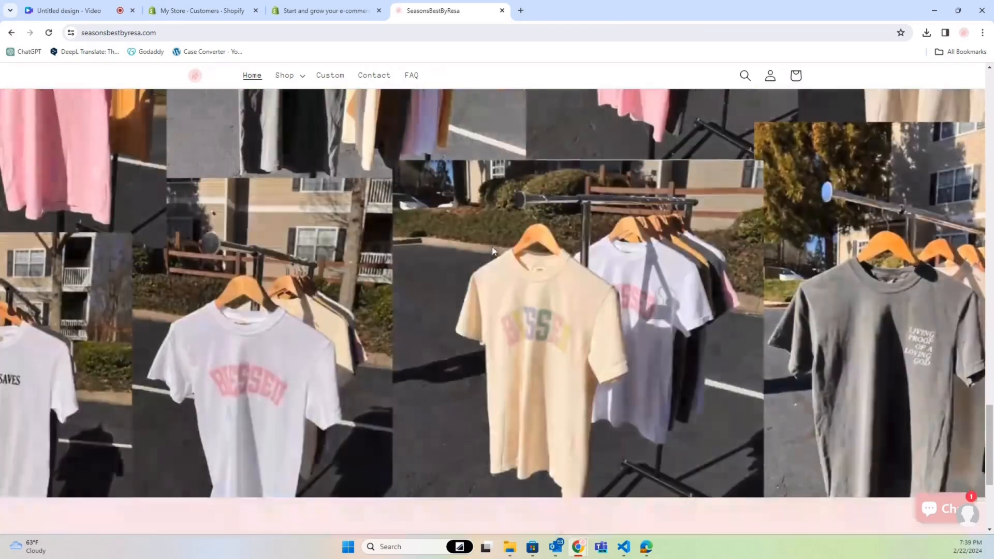
left_click(459, 367)
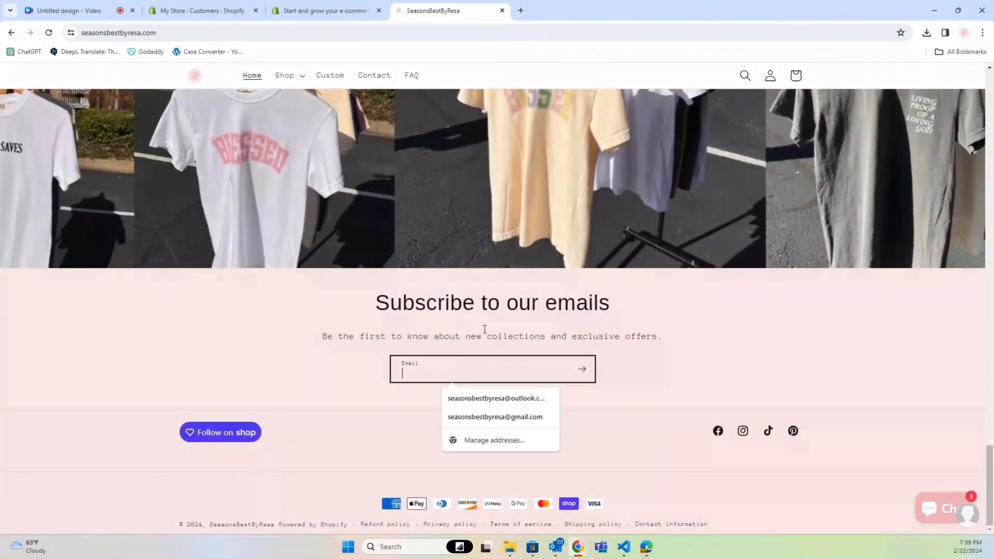
left_click(409, 319)
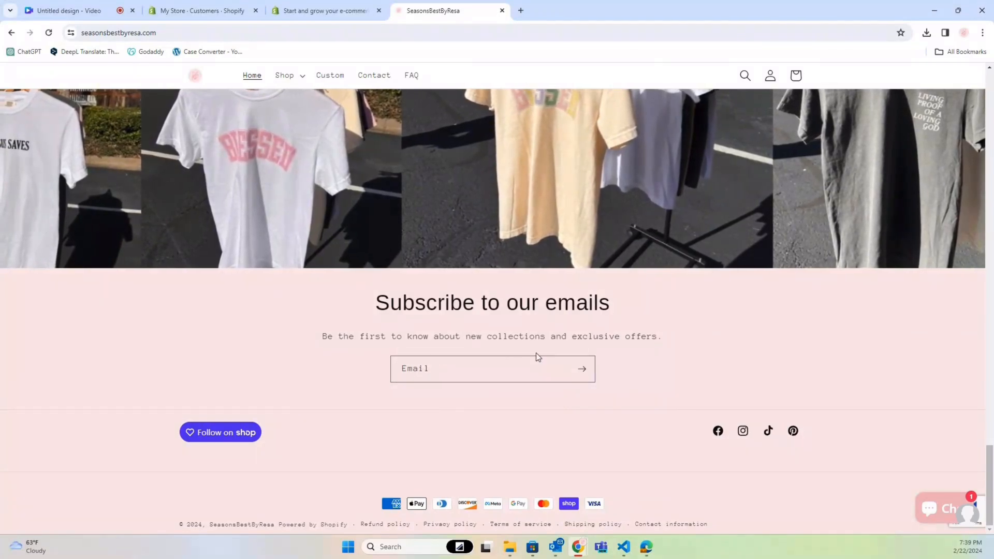
left_click(453, 379)
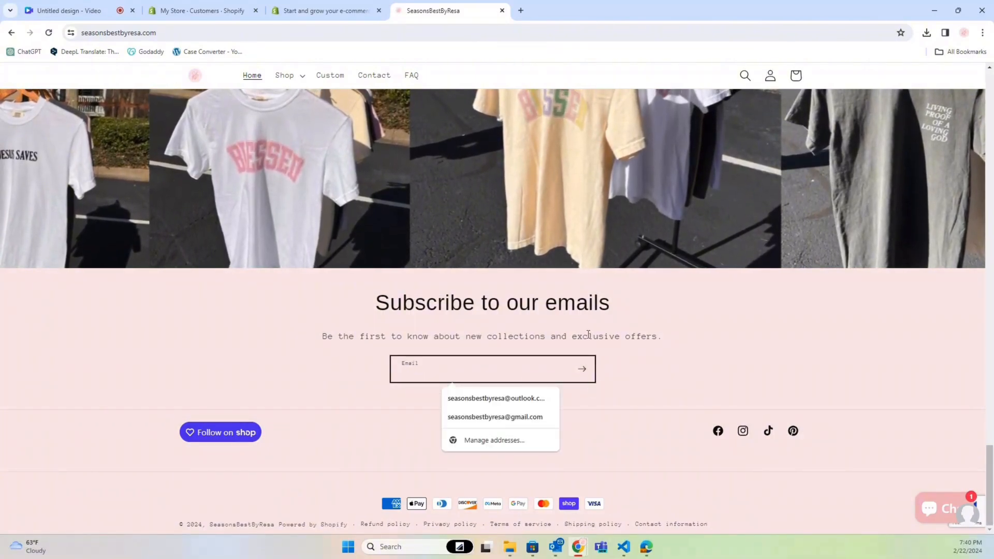
left_click(608, 399)
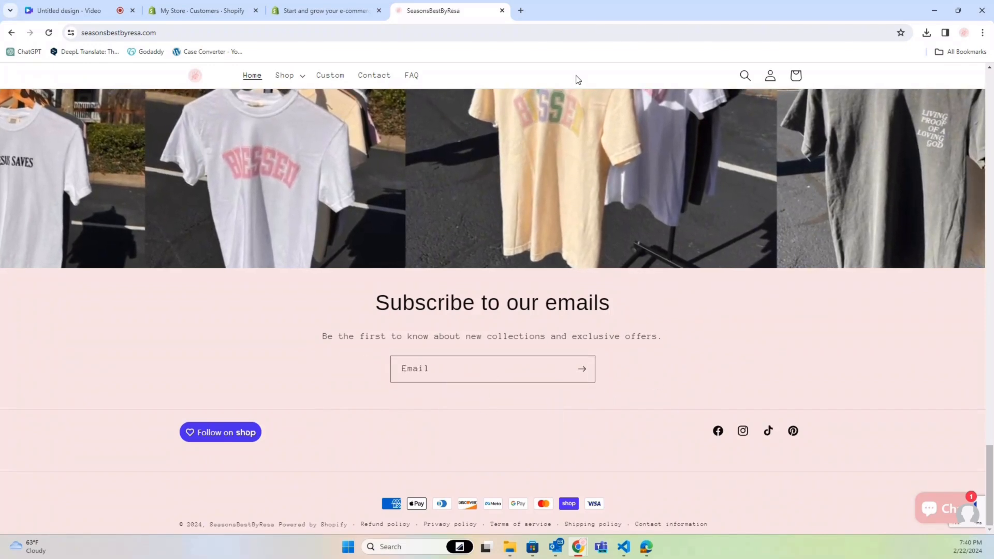
Close the Shopify "Start and grow your e-commerce" page and reload the SeasonsBestByResa storefront.
left_click(202, 6)
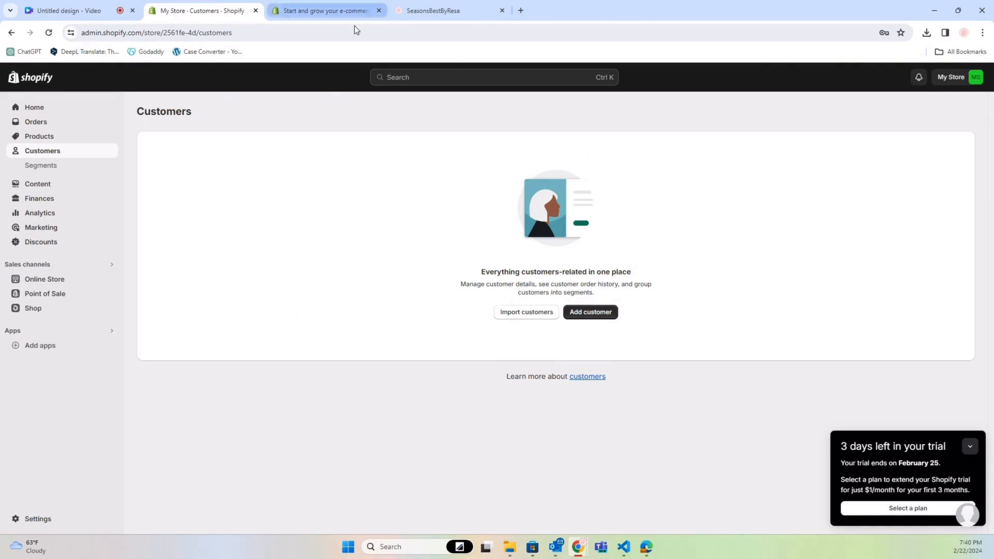
left_click(380, 10)
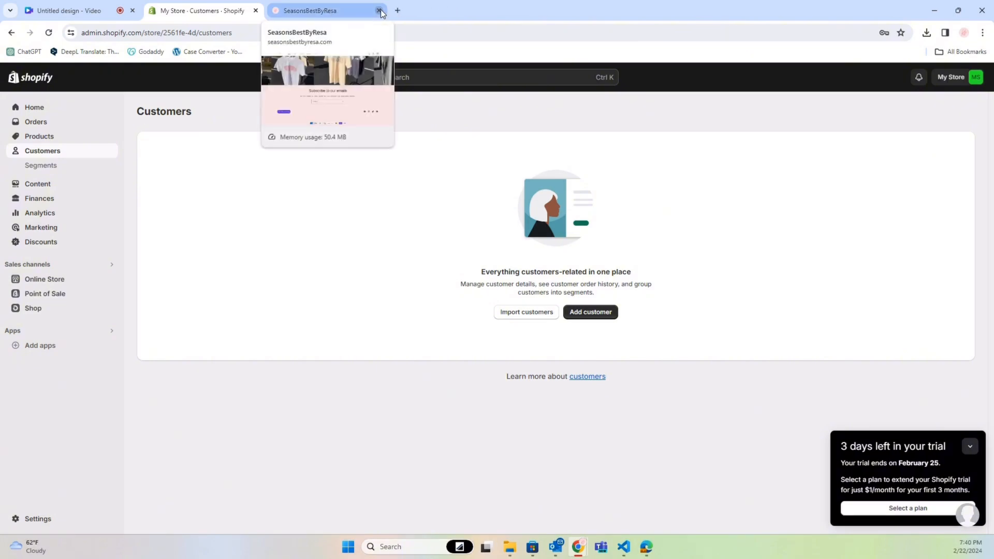
left_click(362, 11)
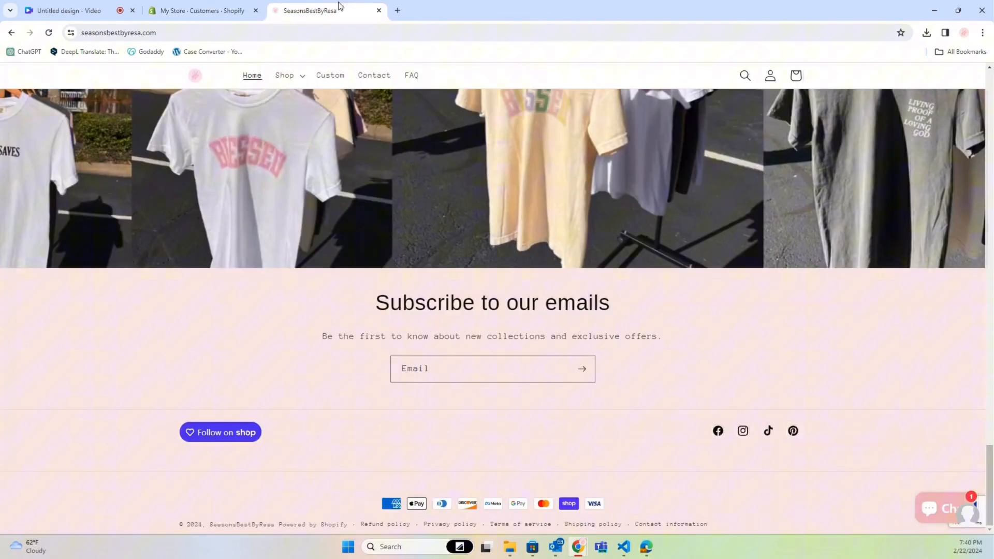
left_click(49, 33)
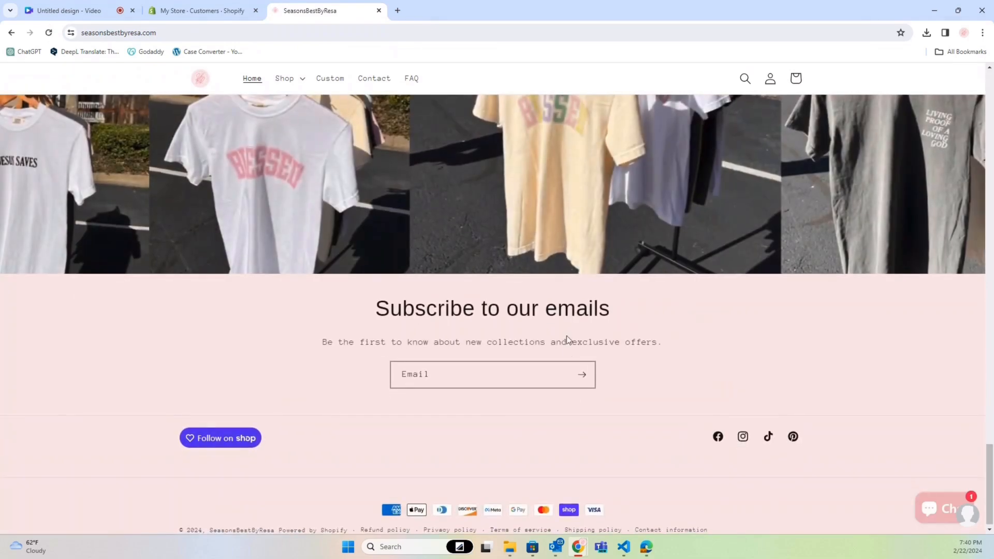
Examine the storefront's home page, including its banner, featured products, shop categories, best-seller section and photo collage.
scroll(568, 336, "up", 20)
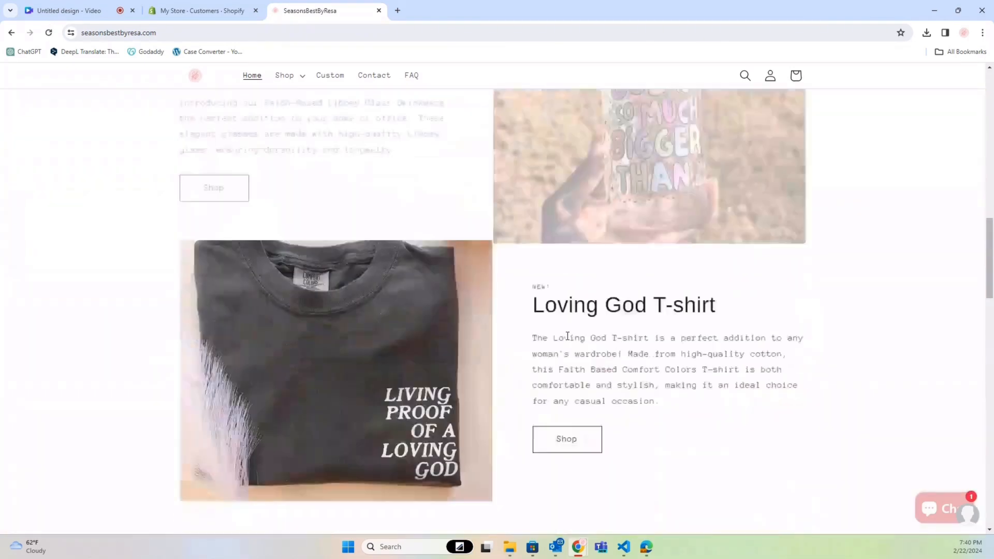
scroll(567, 336, "up", 8)
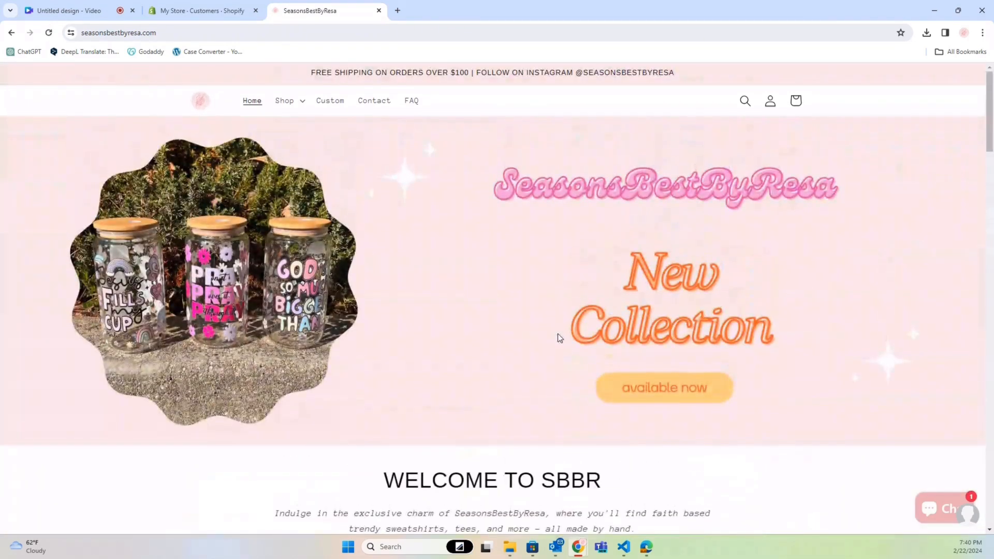
scroll(538, 259, "down", 2)
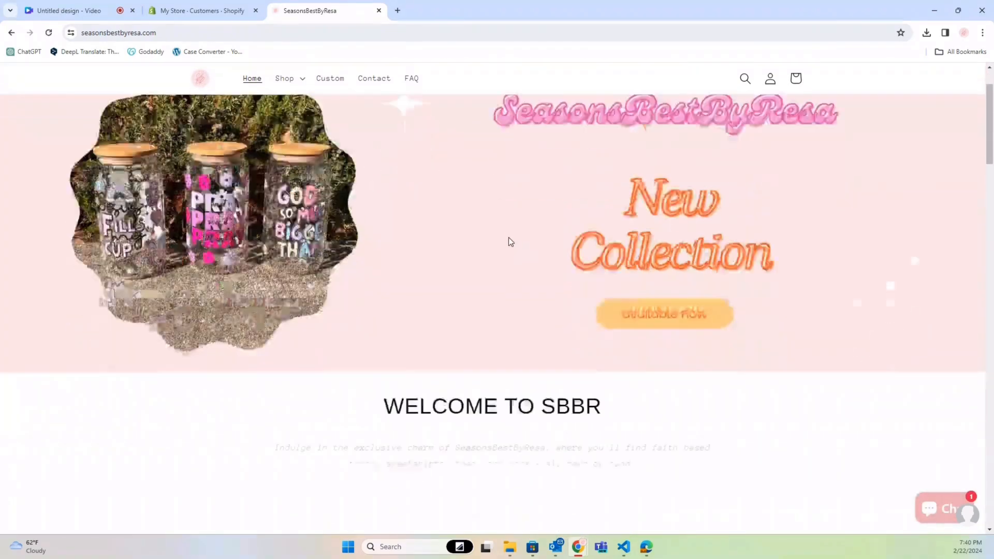
scroll(508, 237, "down", 15)
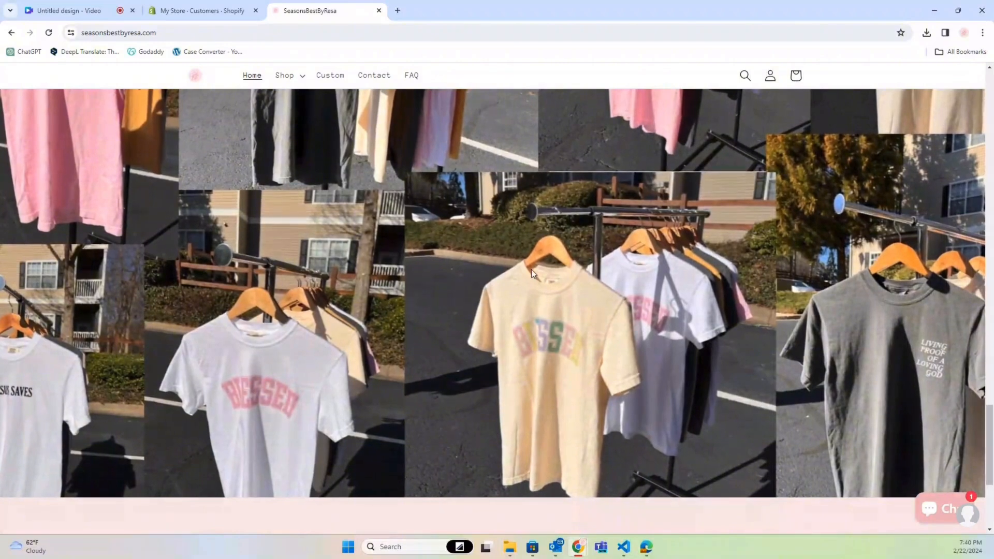
scroll(543, 290, "up", 5)
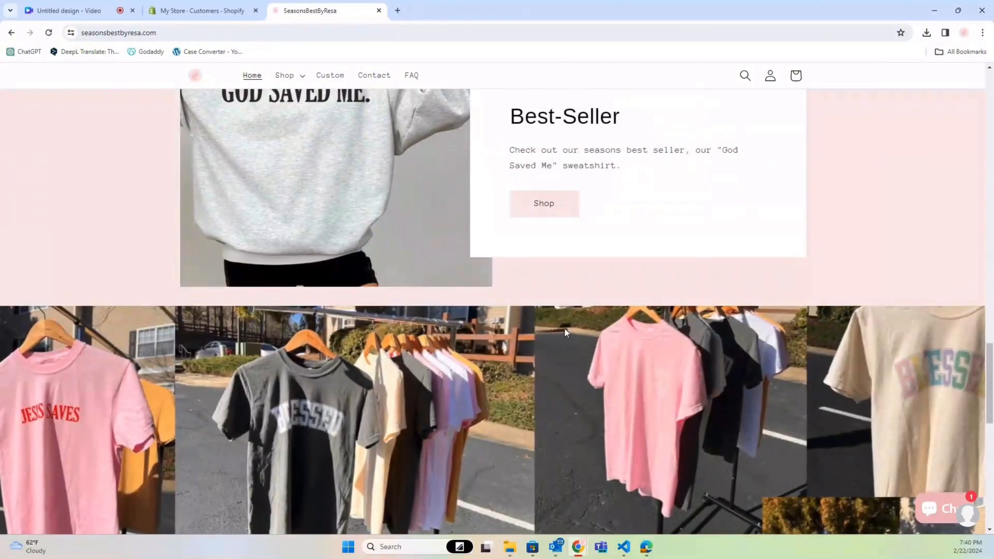
scroll(550, 289, "up", 5)
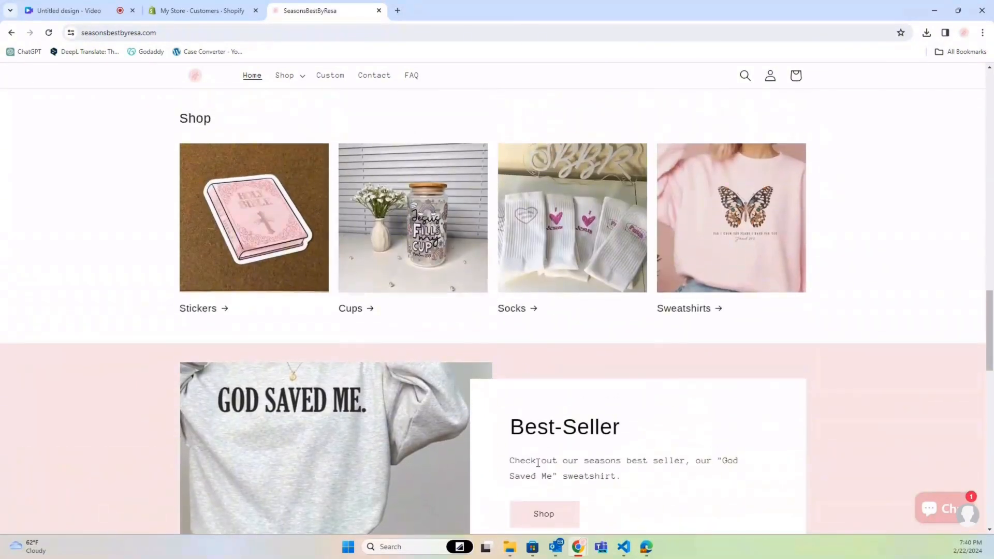
scroll(624, 305, "up", 5)
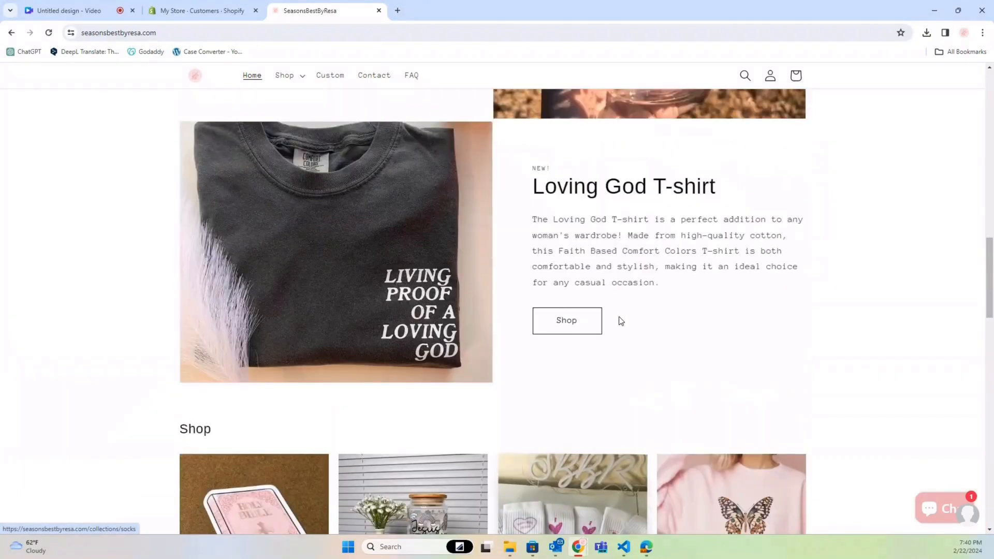
scroll(621, 321, "up", 10)
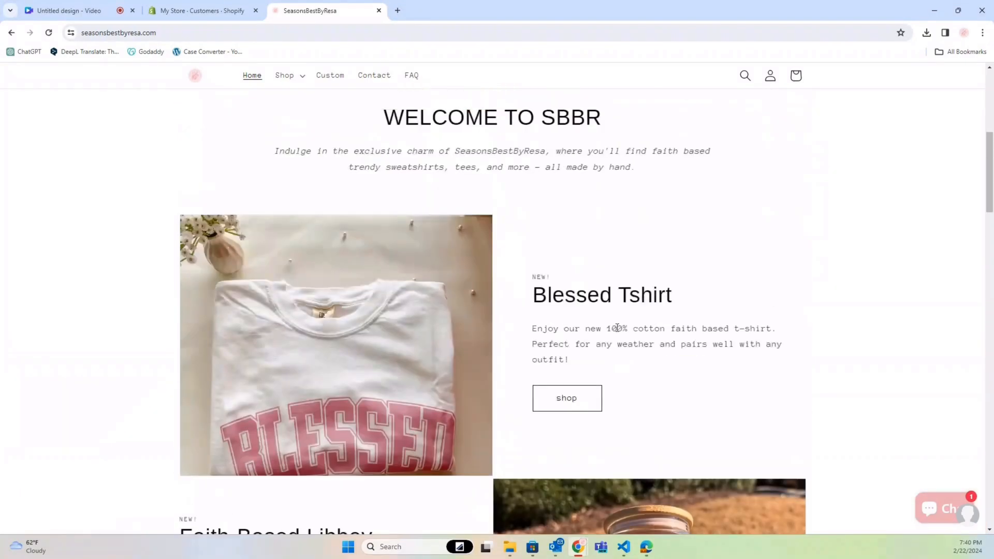
Return to the store admin and view the Content section's metaobjects and files pages.
left_click(210, 10)
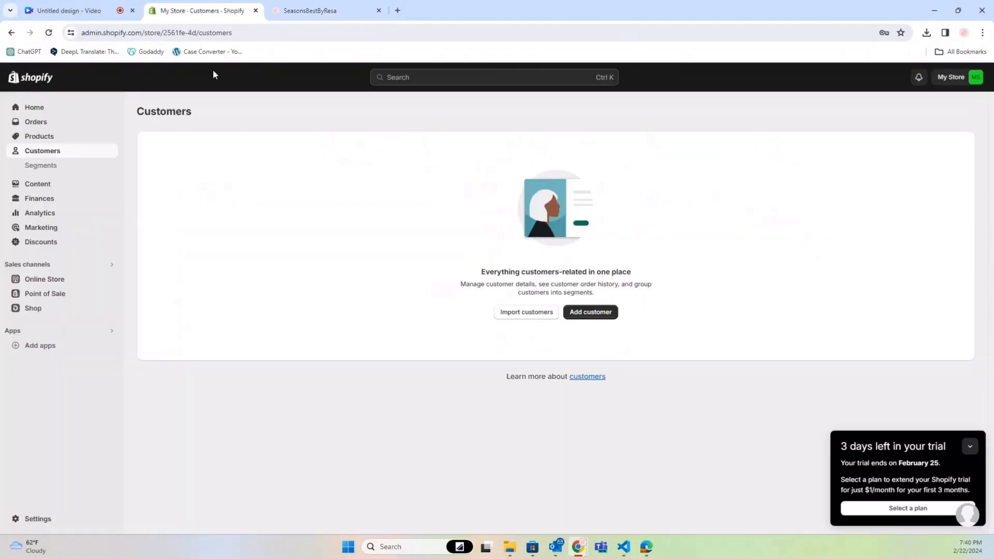
left_click(54, 185)
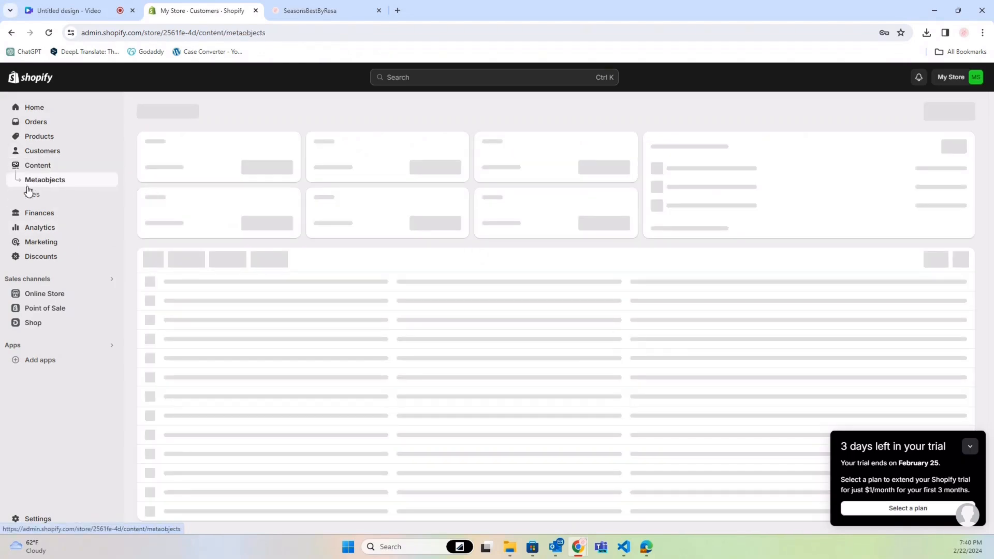
left_click(33, 195)
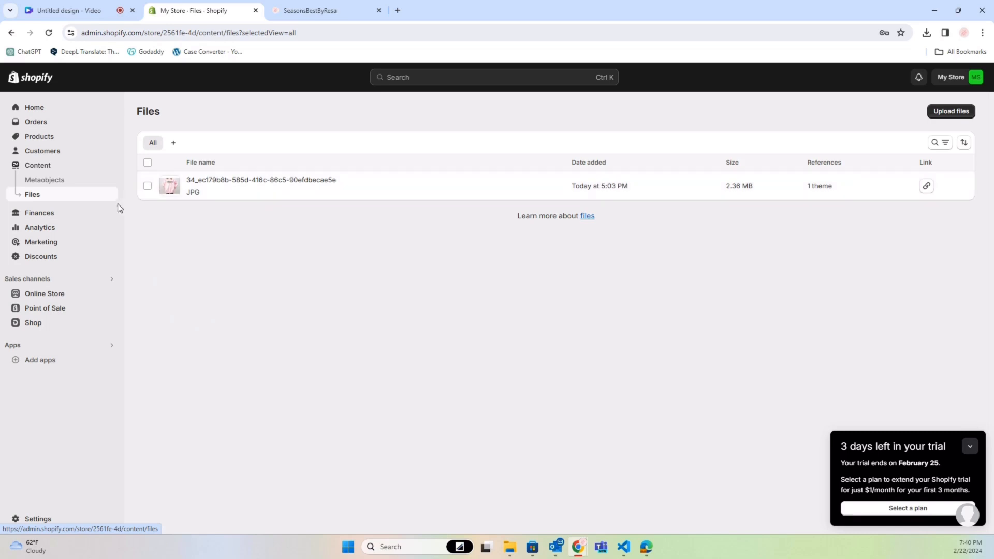
View the Finances overview and open its Payouts and Balance entries.
left_click(89, 215)
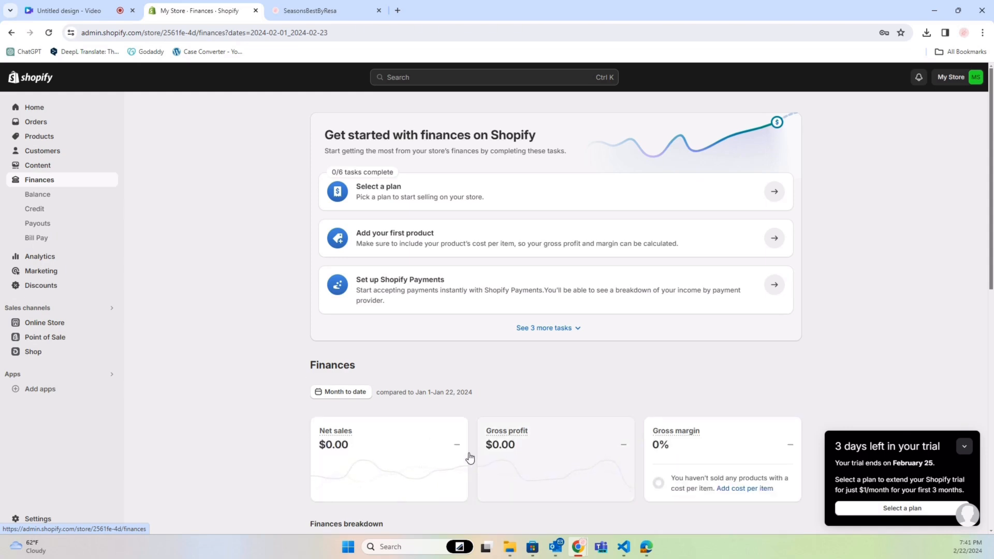
left_click(62, 224)
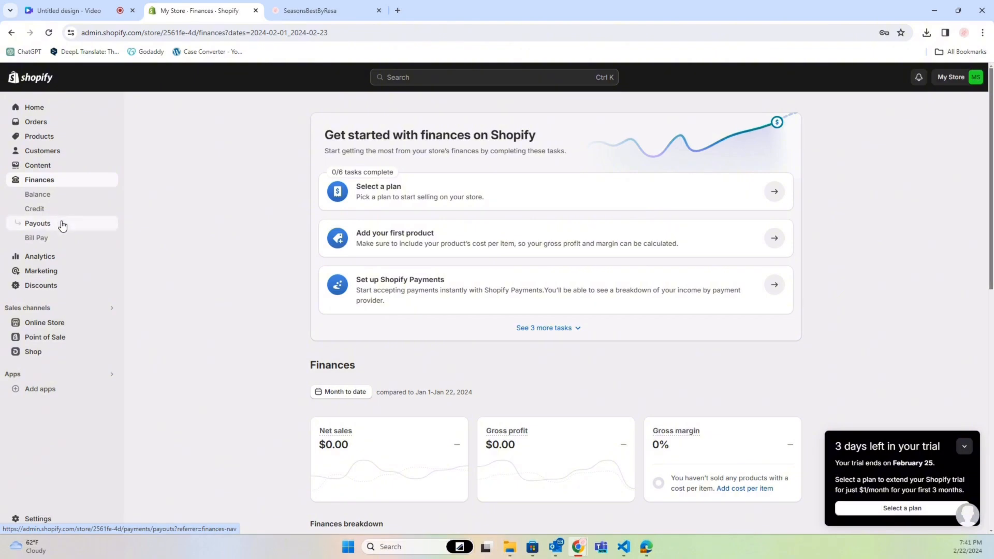
left_click(64, 194)
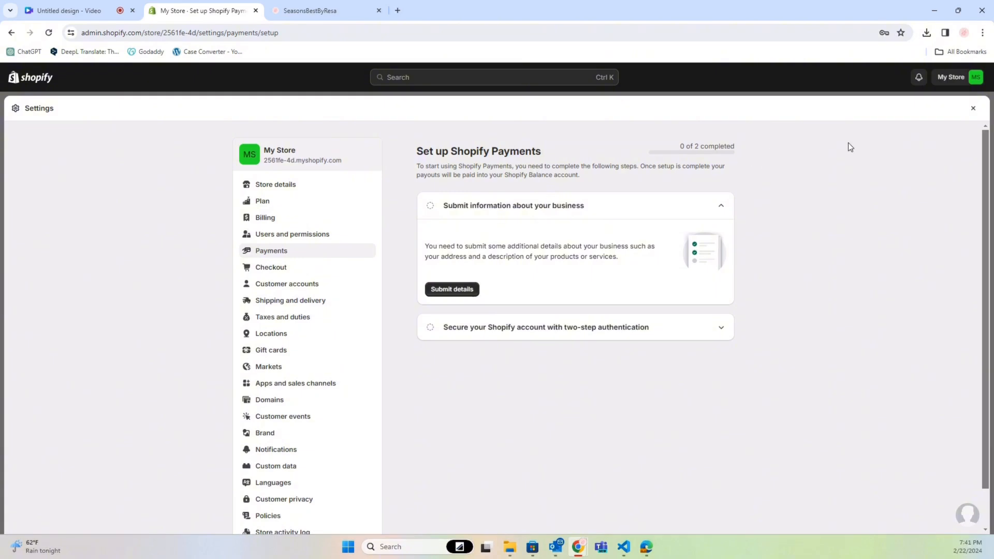
Close the payments setup and view the Analytics dashboard with its date range choices, collapsing the trial notice.
left_click(974, 108)
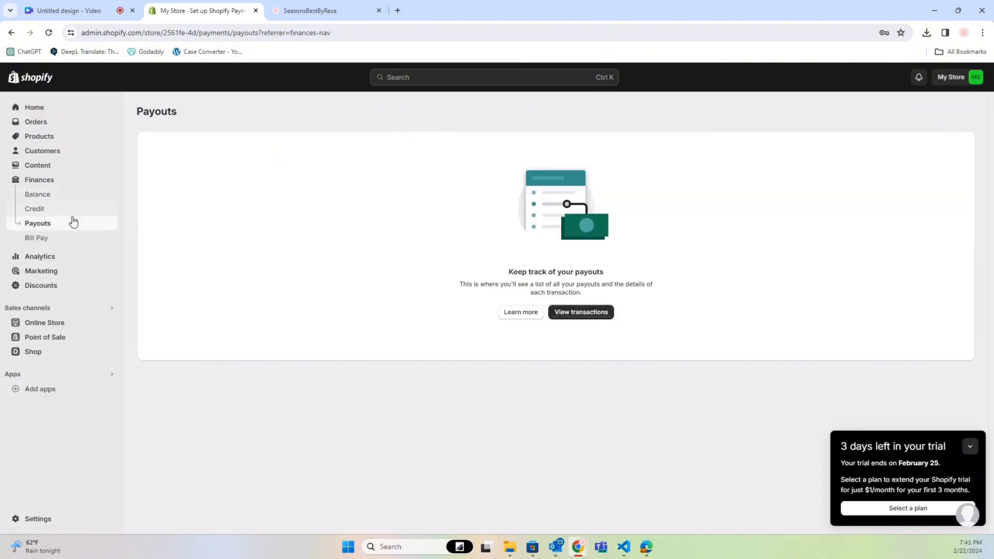
left_click(43, 258)
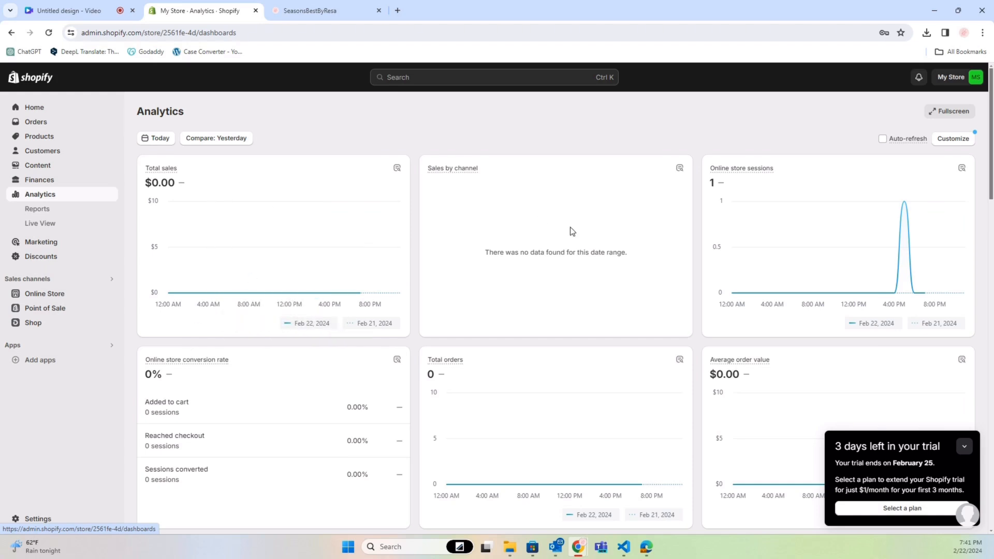
left_click(152, 138)
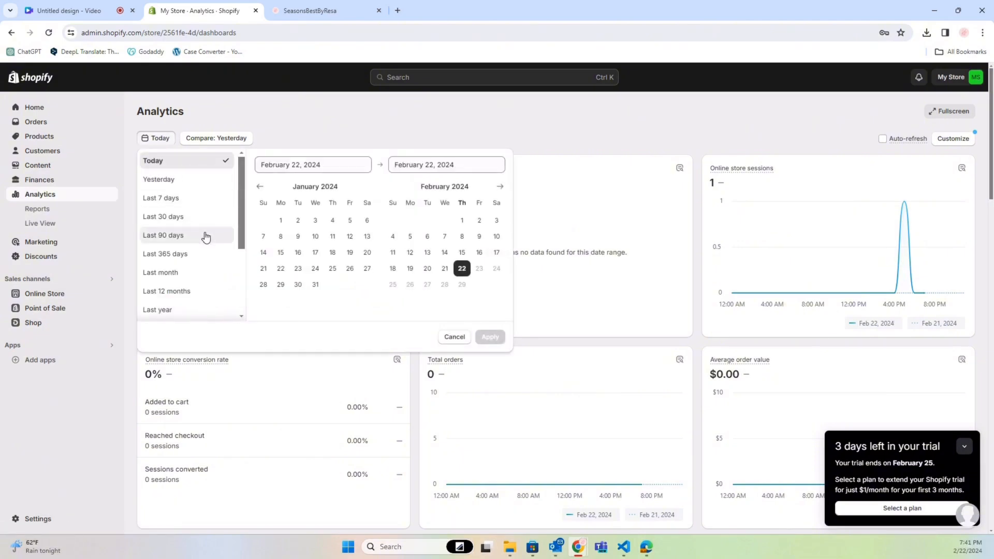
left_click(458, 138)
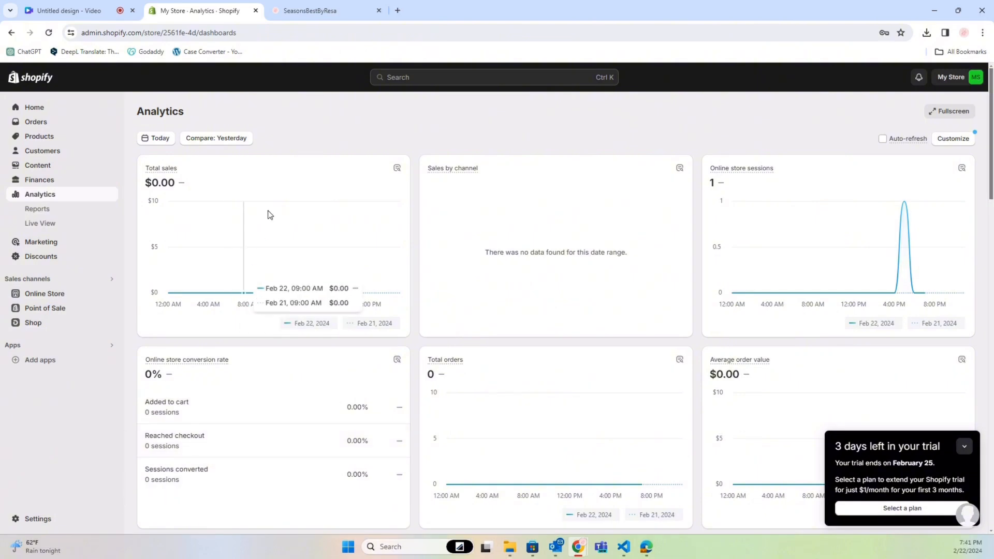
left_click(965, 449)
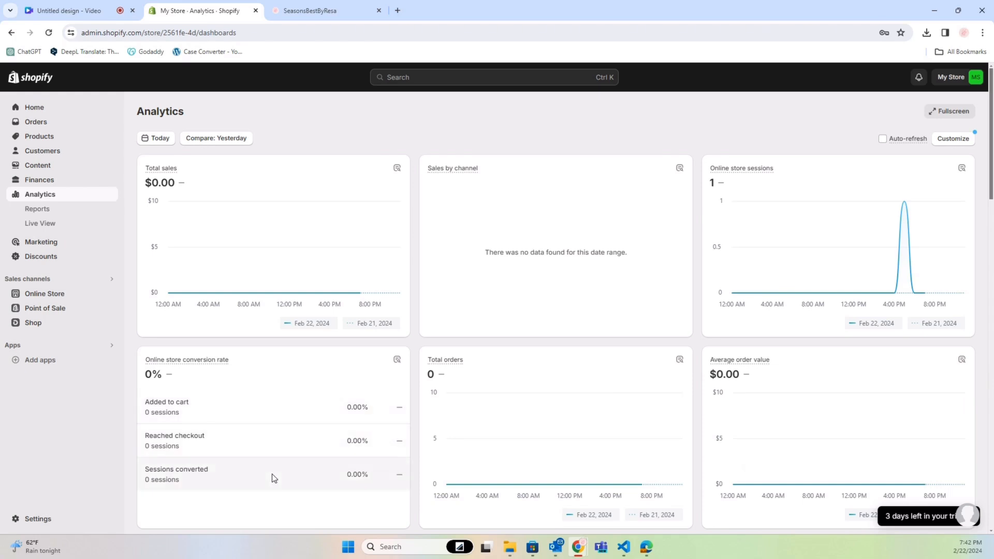
View the Marketing overview along with its Campaigns and Automations pages.
left_click(32, 242)
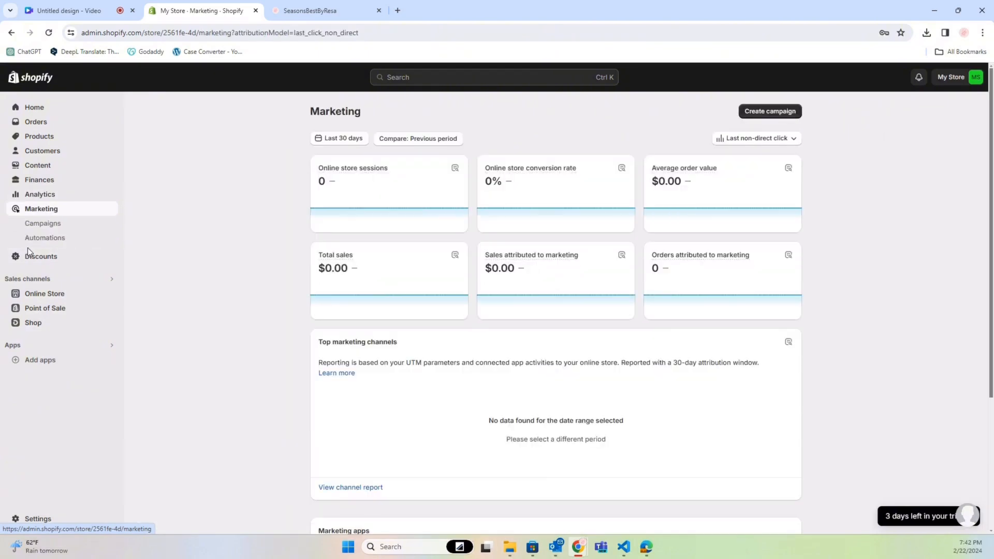
left_click(44, 224)
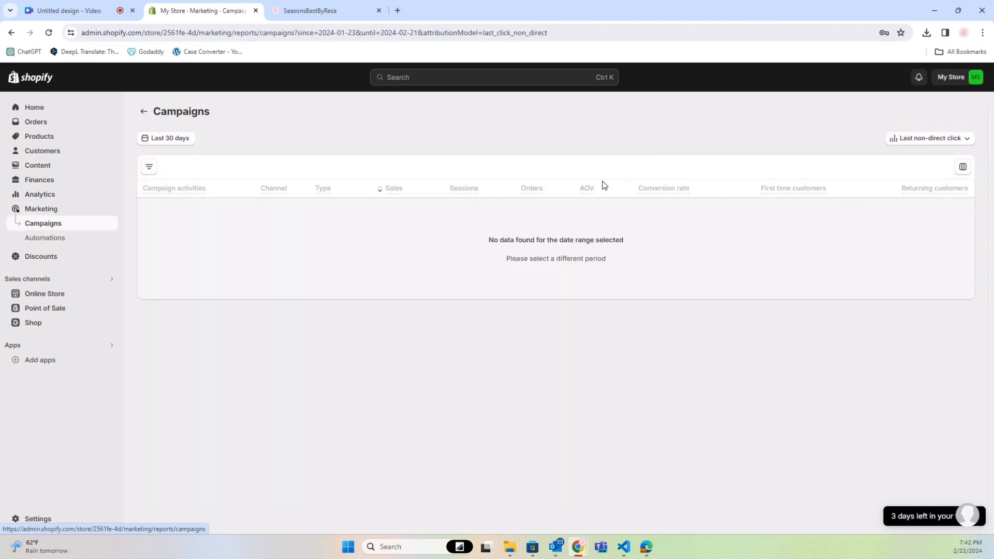
left_click(42, 212)
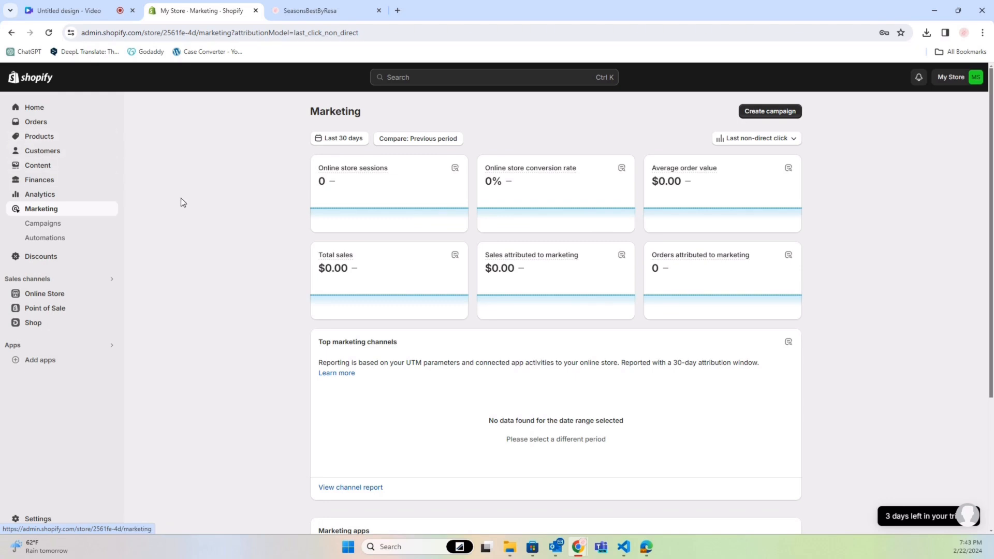
left_click(58, 238)
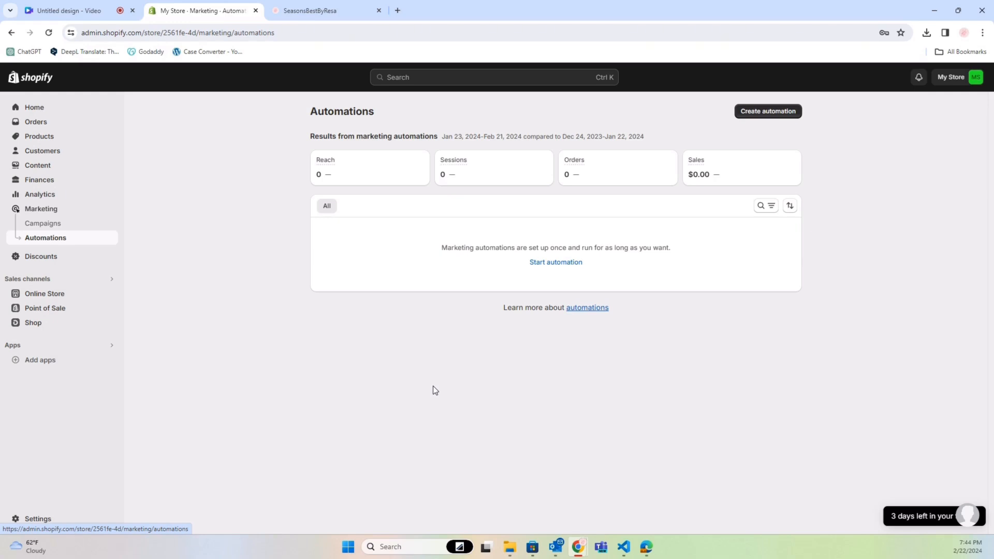
View the Discounts page, check the free shipping banner on the SeasonsBestByResa storefront, and return to the store admin.
left_click(44, 257)
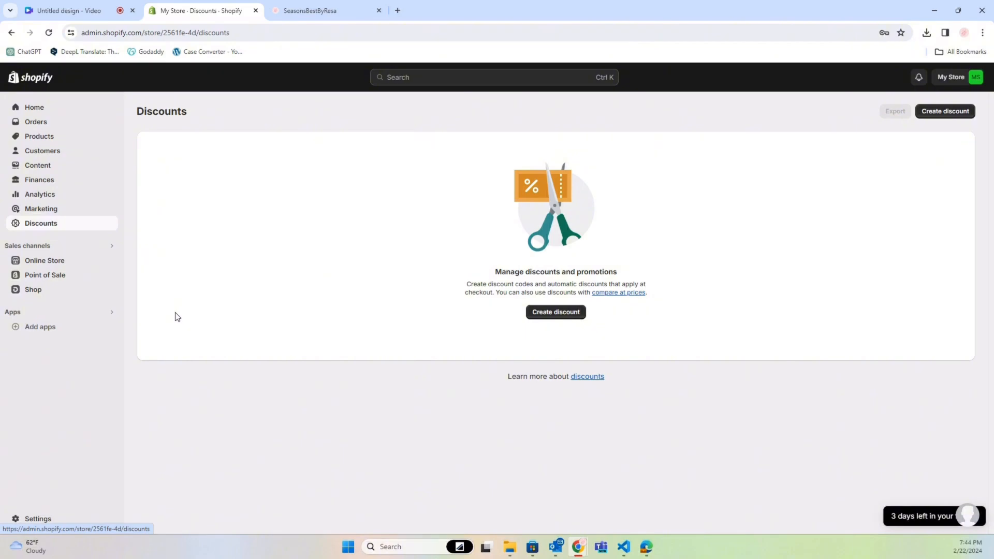
left_click(329, 10)
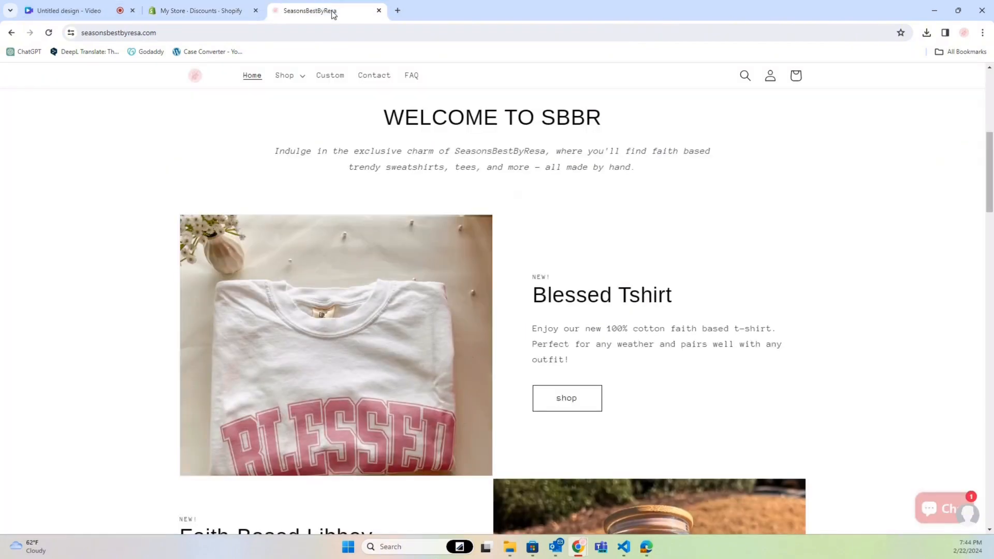
scroll(371, 189, "up", 3)
scroll(372, 190, "up", 4)
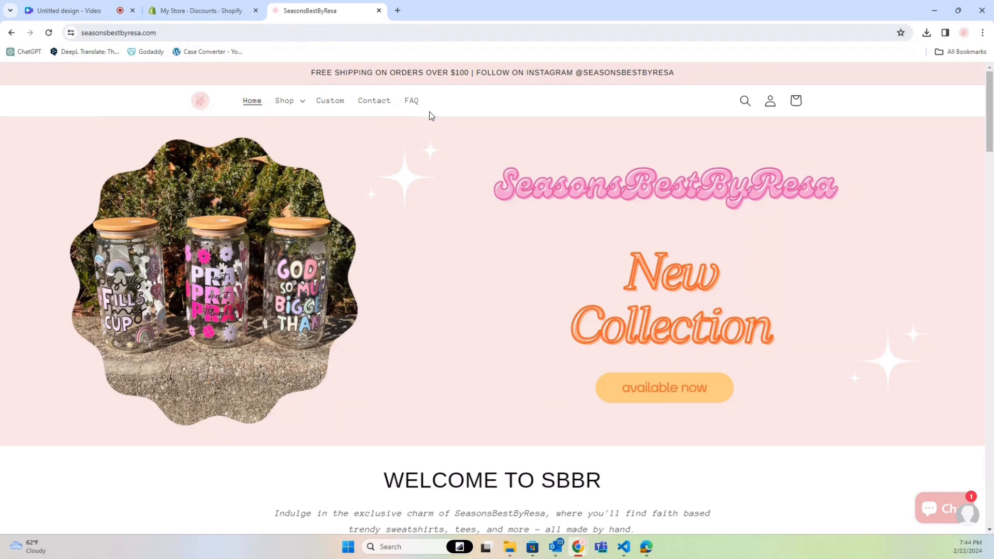
left_click(242, 9)
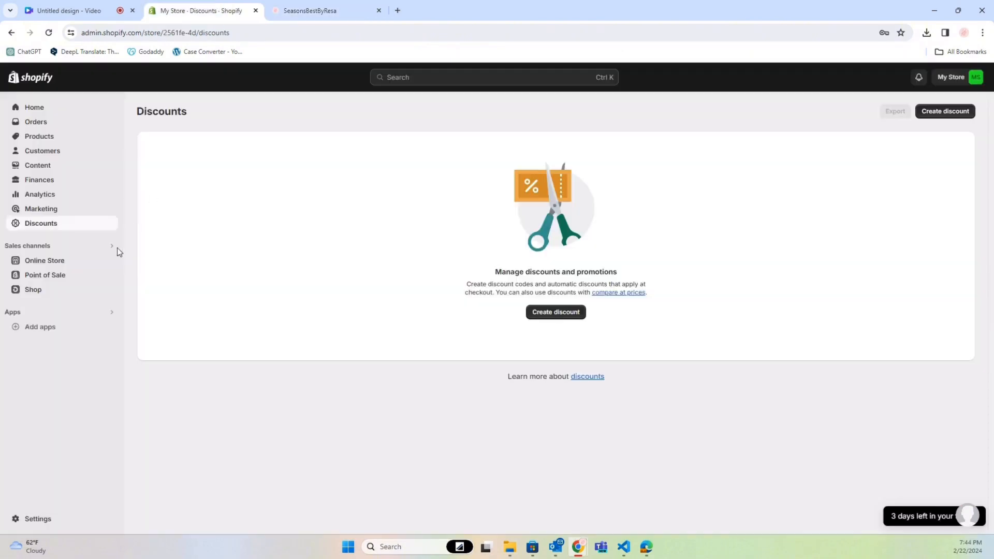
Start a new discount of the free shipping type and review its form alongside the storefront.
left_click(556, 312)
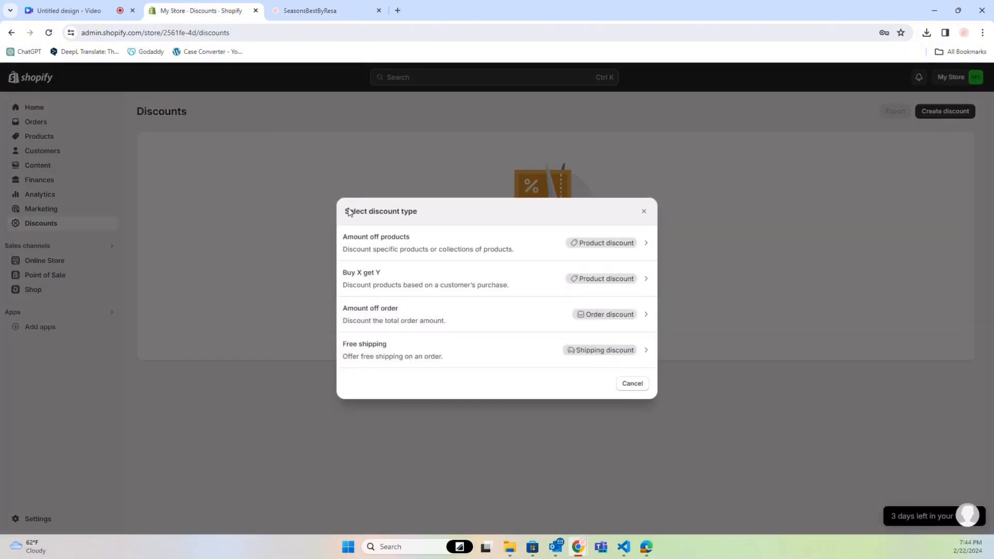
left_click(644, 211)
left_click(568, 313)
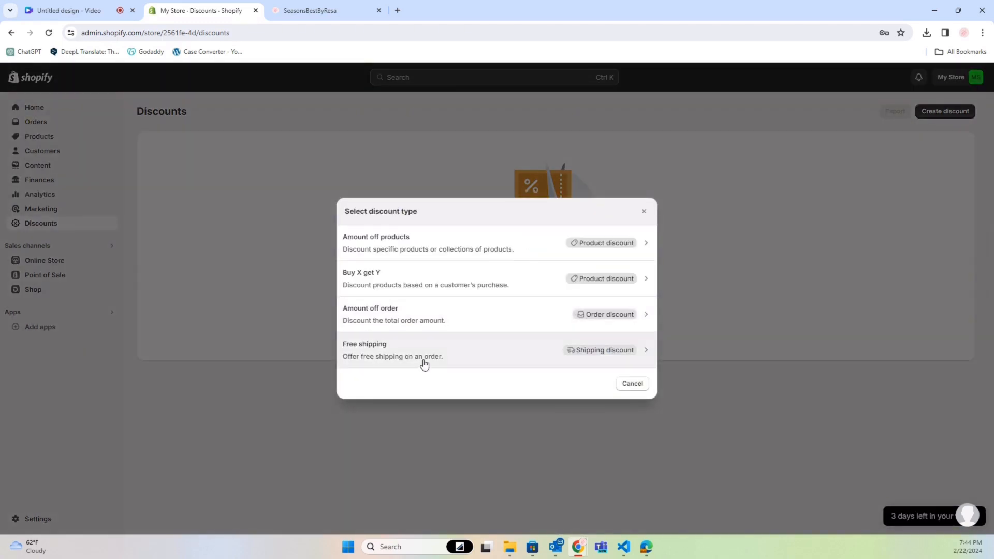
left_click(423, 361)
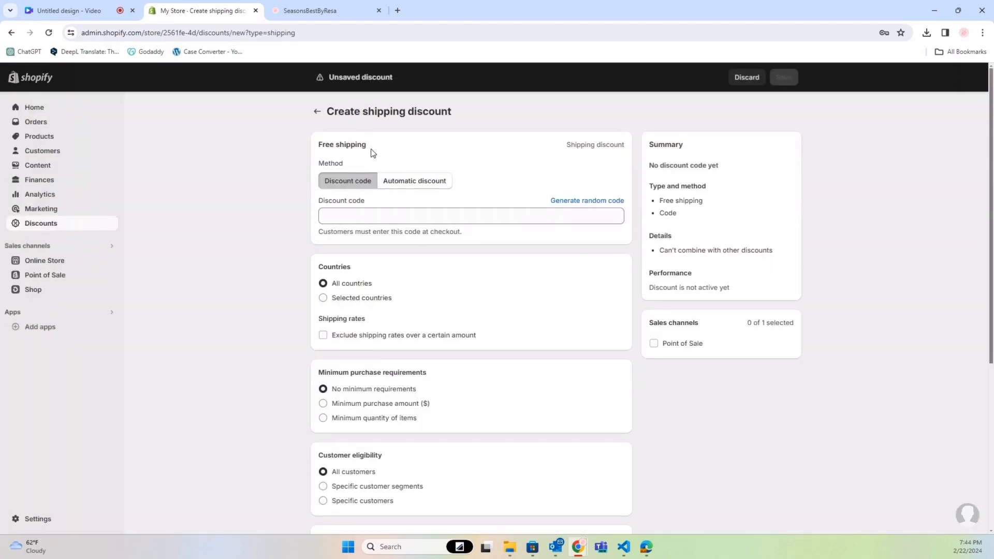
scroll(423, 275, "down", 4)
scroll(422, 274, "up", 4)
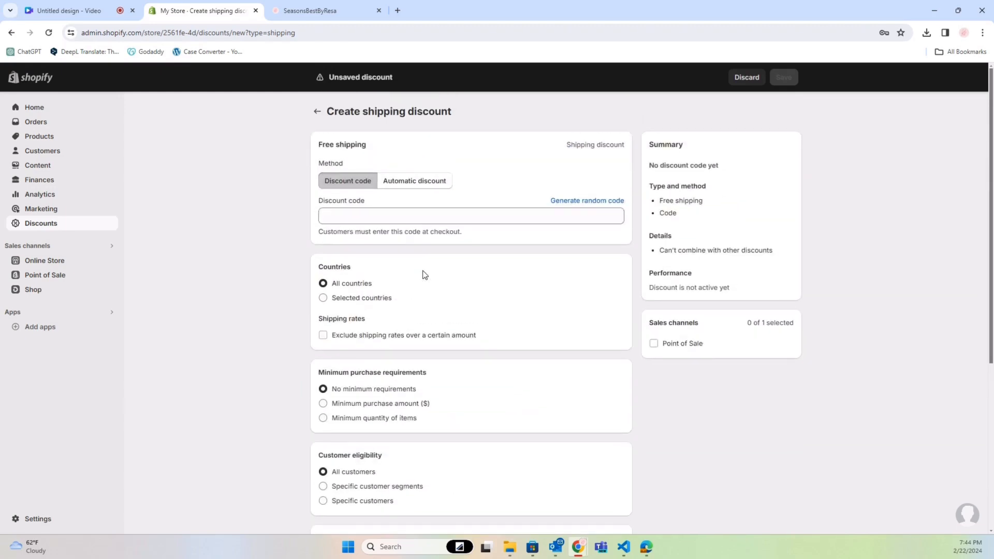
left_click(330, 9)
left_click(210, 9)
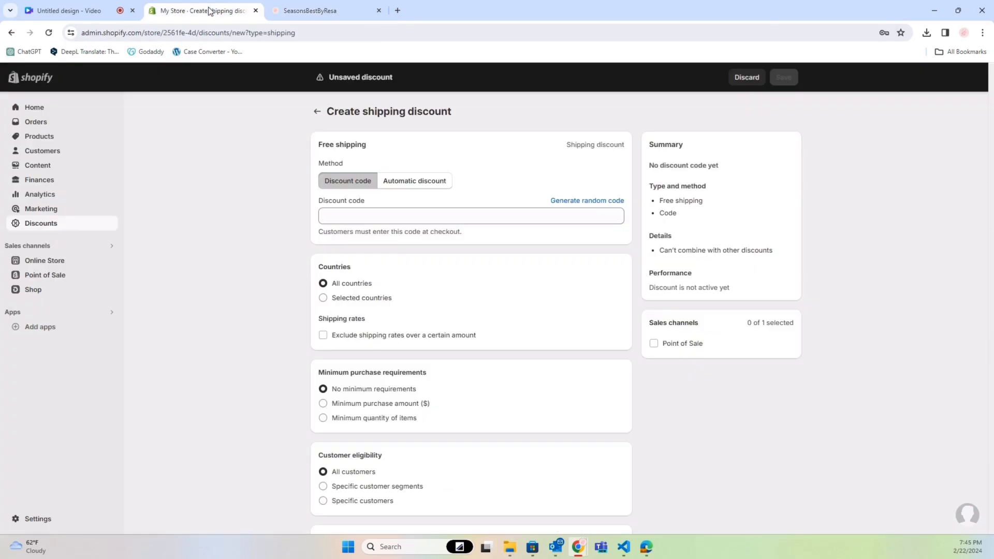
Make the free shipping discount automatic and limit it to selected countries, adding the United States.
left_click(346, 212)
left_click(405, 182)
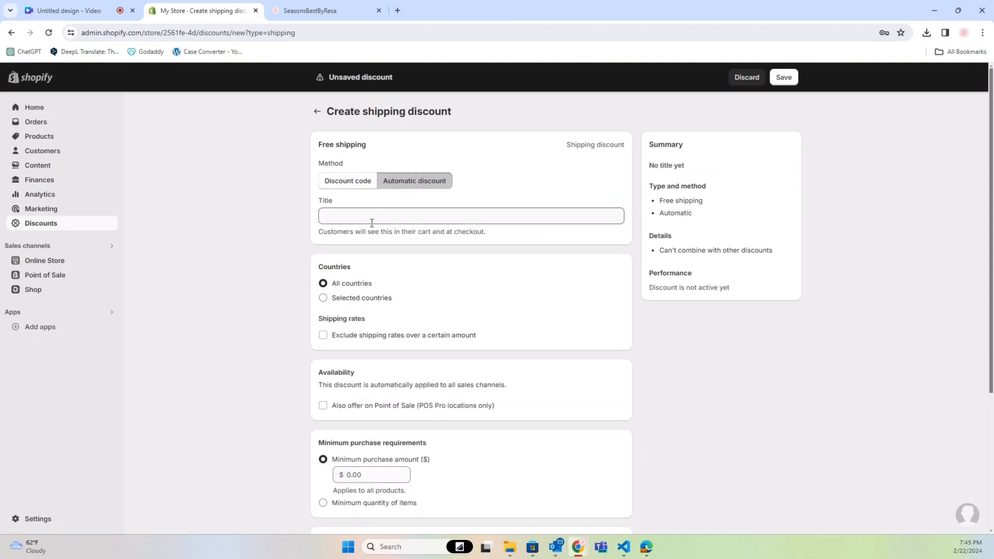
left_click(351, 298)
left_click(353, 319)
type("unite")
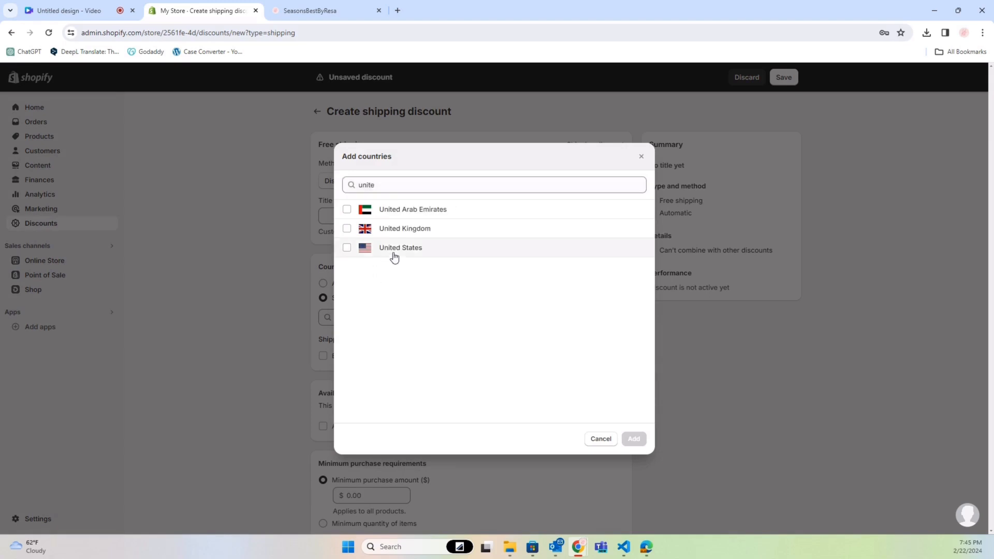
left_click(394, 253)
left_click(634, 439)
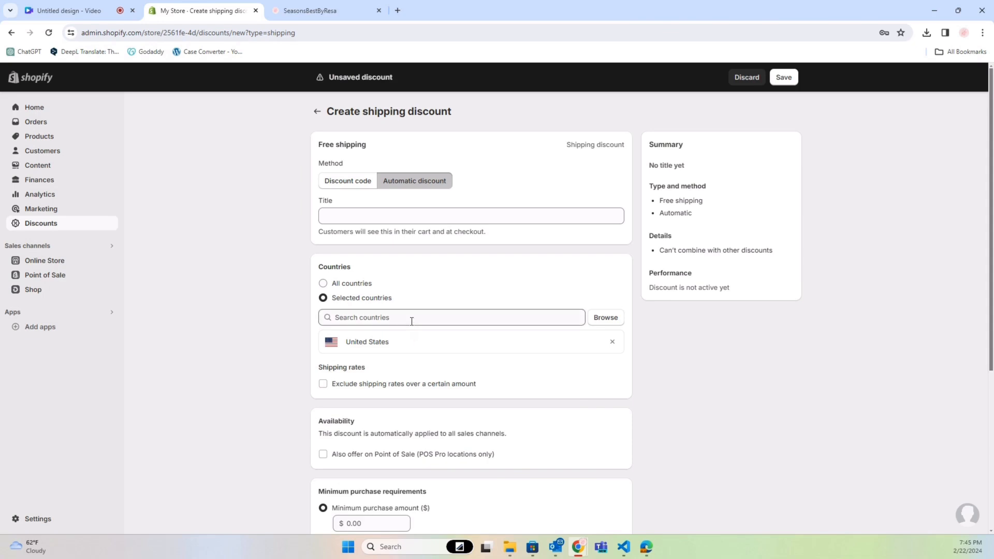
Try the option to exclude shipping rates over a certain amount, and clear it again without entering an amount.
scroll(409, 332, "down", 1)
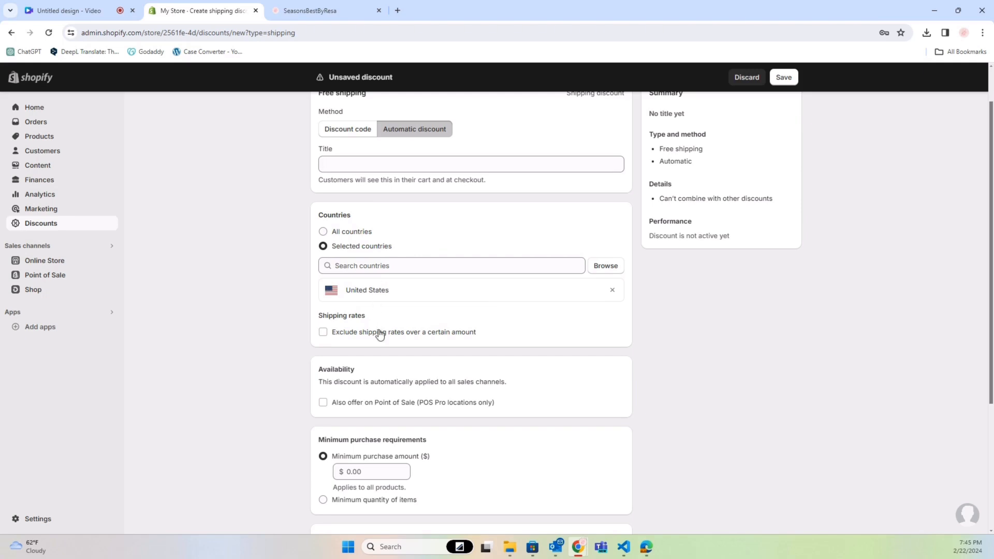
left_click(383, 341)
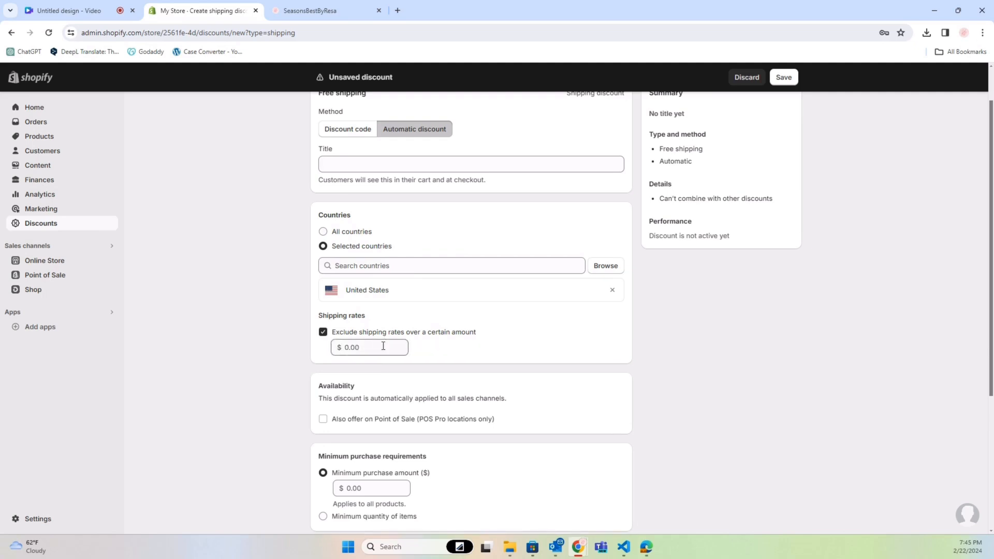
left_click(383, 346)
left_click(441, 359)
left_click(323, 333)
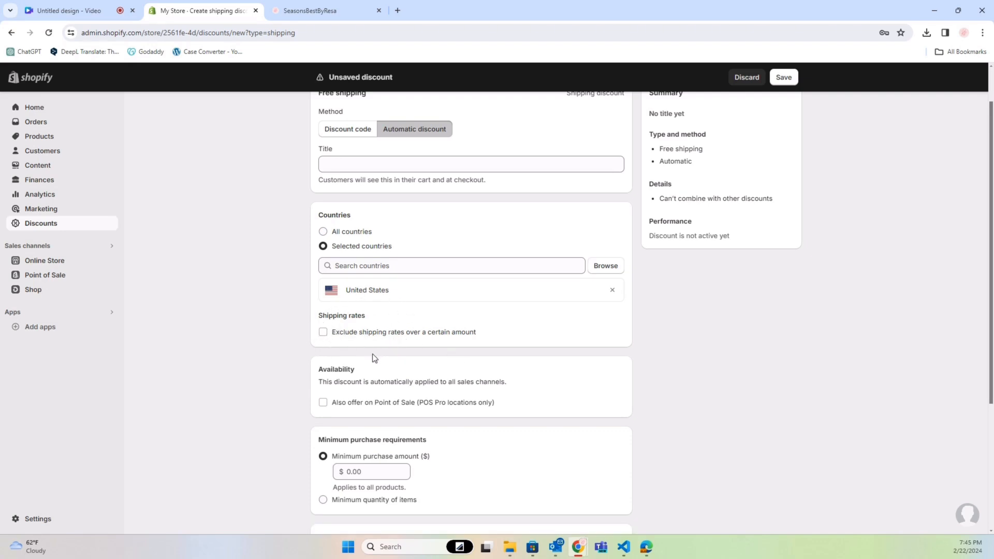
Set the discount's minimum purchase amount to $100.
scroll(352, 368, "down", 1)
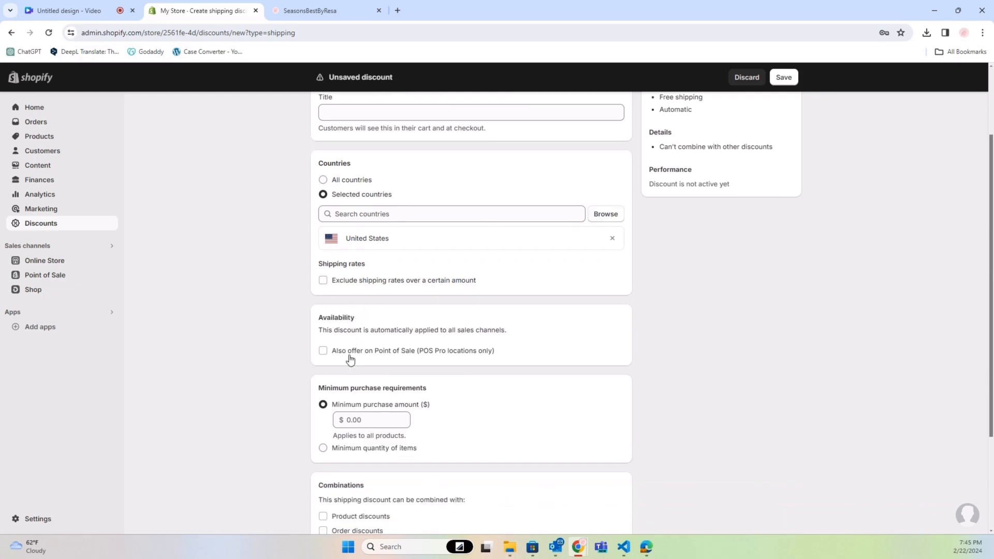
scroll(390, 365, "down", 1)
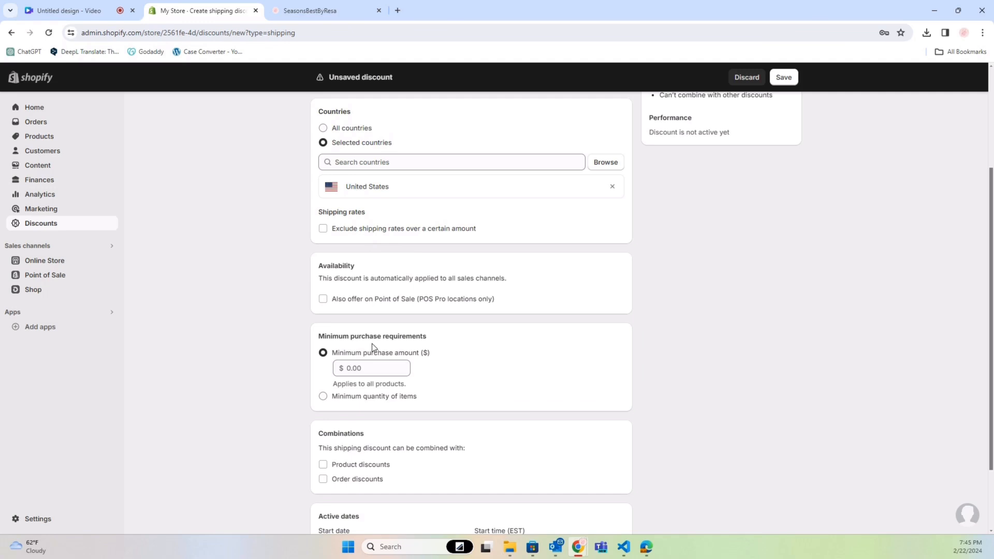
left_click(371, 368)
type("100")
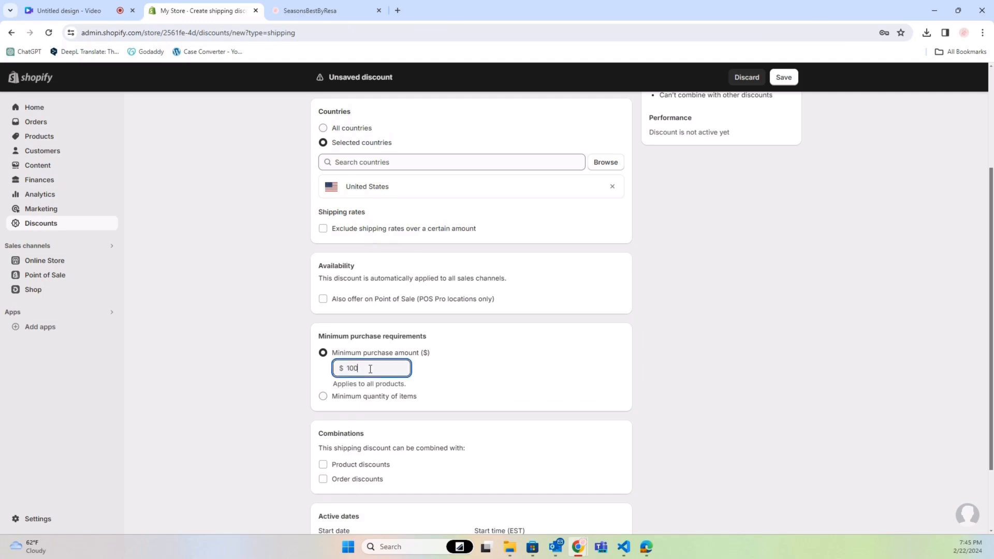
left_click(433, 366)
Set the discount's start date to 2024-02-29.
scroll(380, 384, "down", 3)
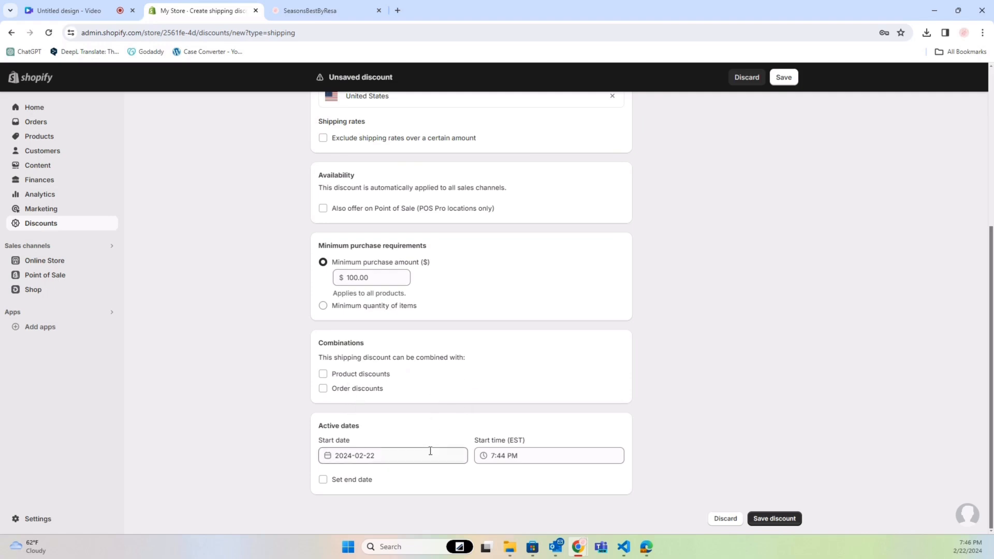
left_click(402, 457)
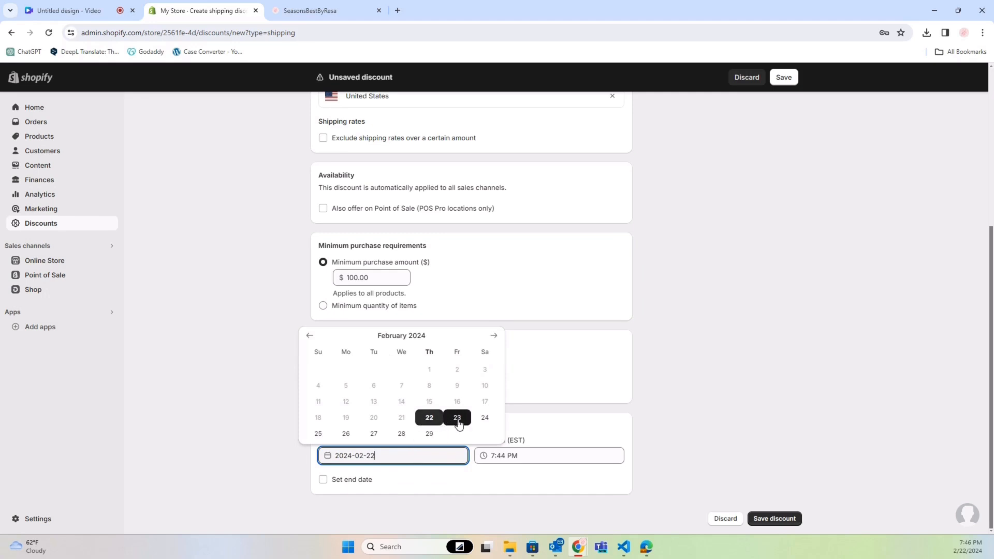
left_click(429, 434)
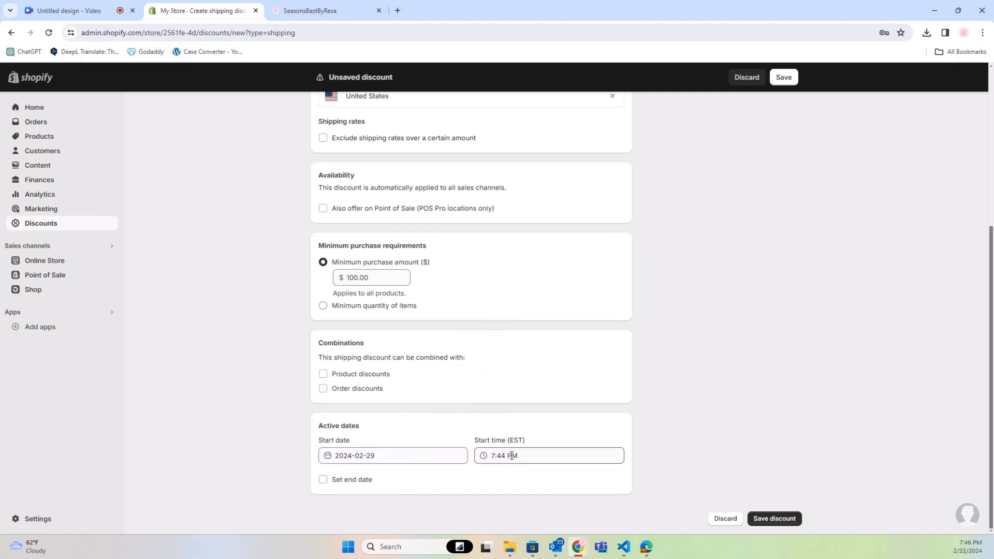
Try an end date of 2024-03-31 for the discount, and turn the end date off again.
left_click(366, 480)
scroll(371, 474, "down", 1)
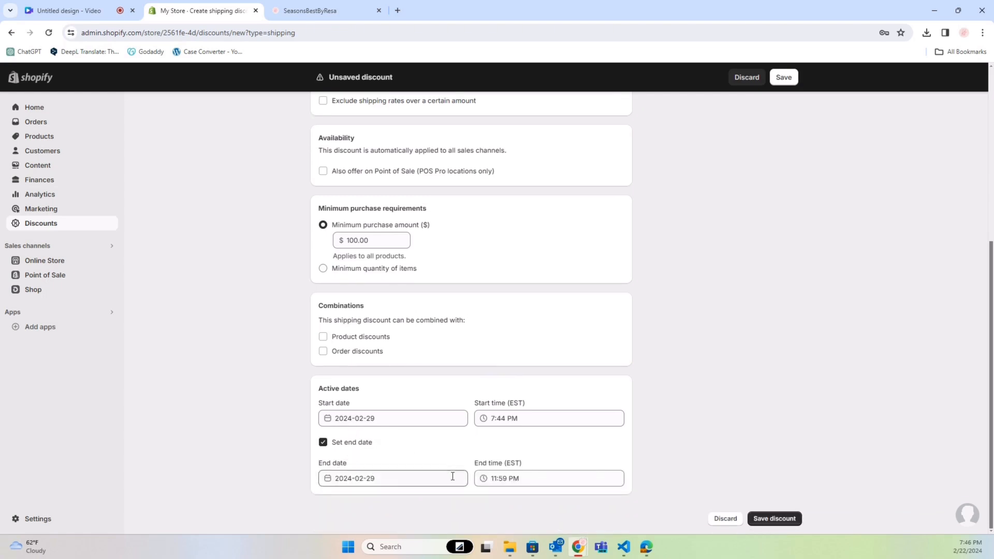
left_click(421, 481)
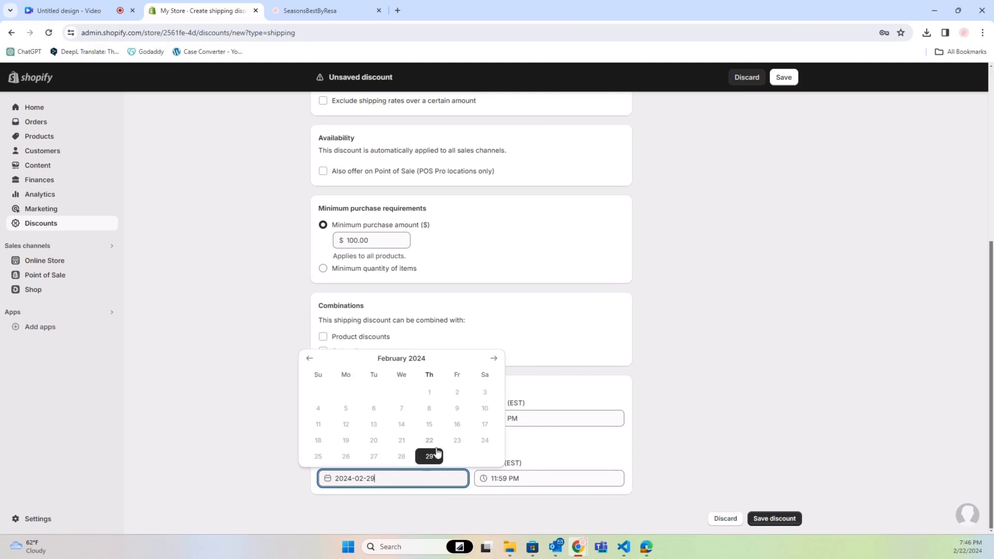
left_click(490, 358)
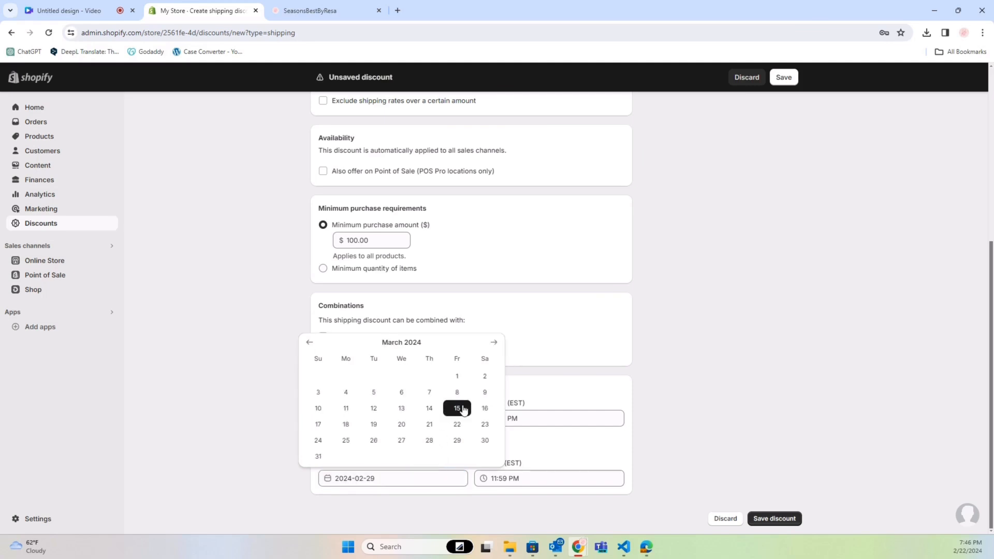
left_click(318, 456)
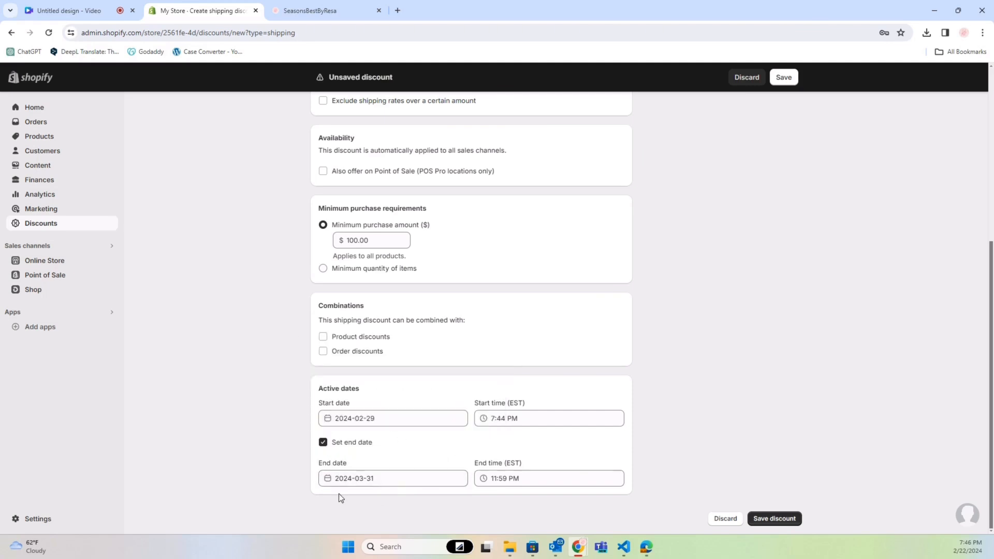
left_click(323, 444)
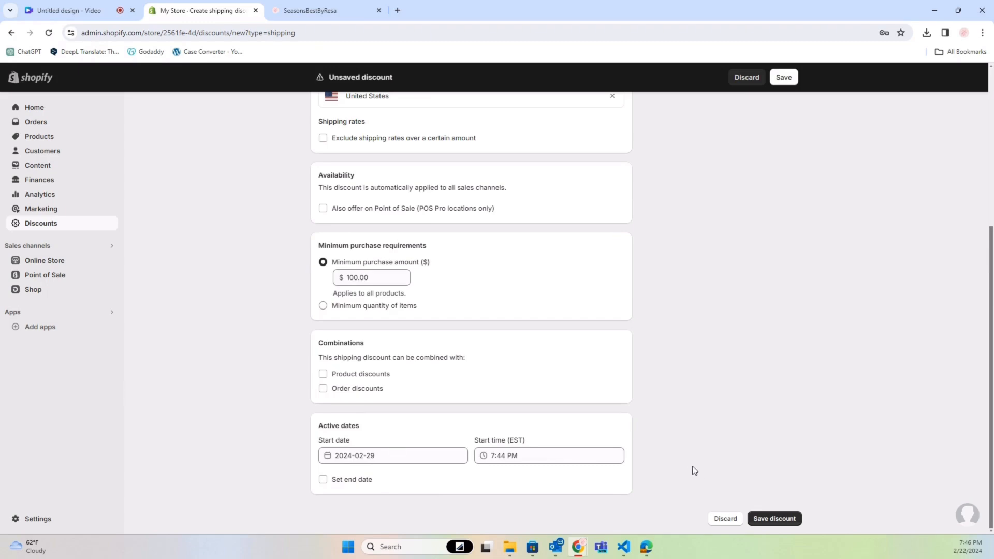
Title the free shipping discount "Free Ship" and save it.
left_click(753, 517)
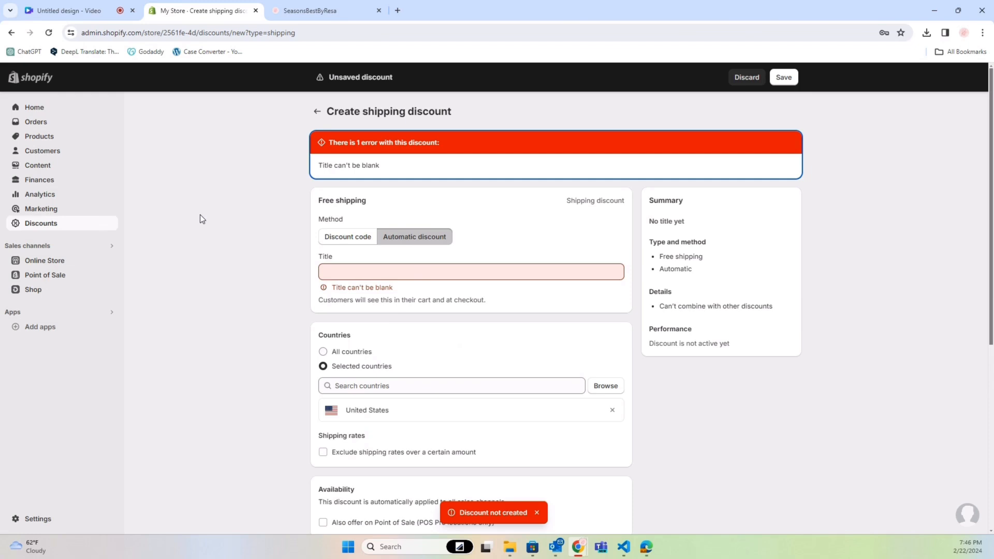
left_click(428, 271)
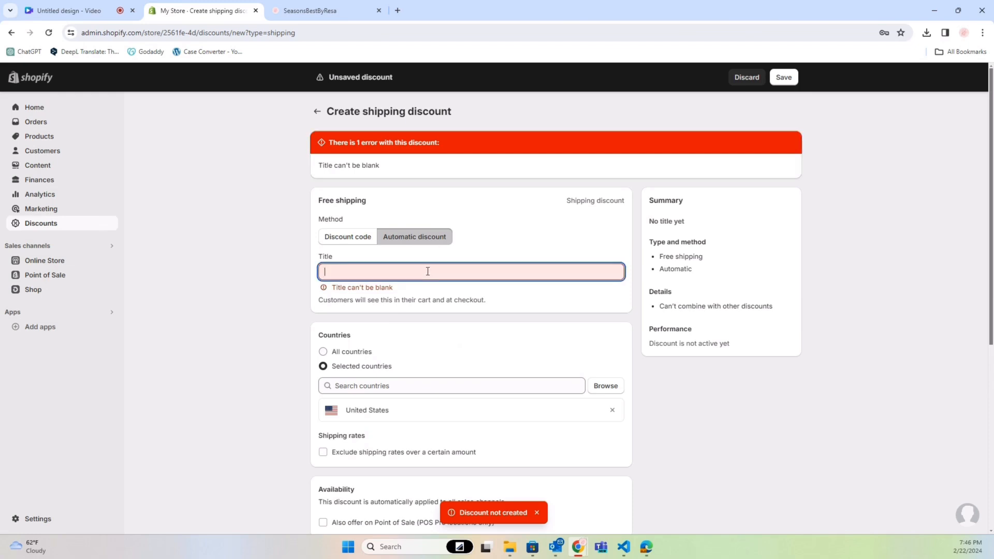
type("Free Ship")
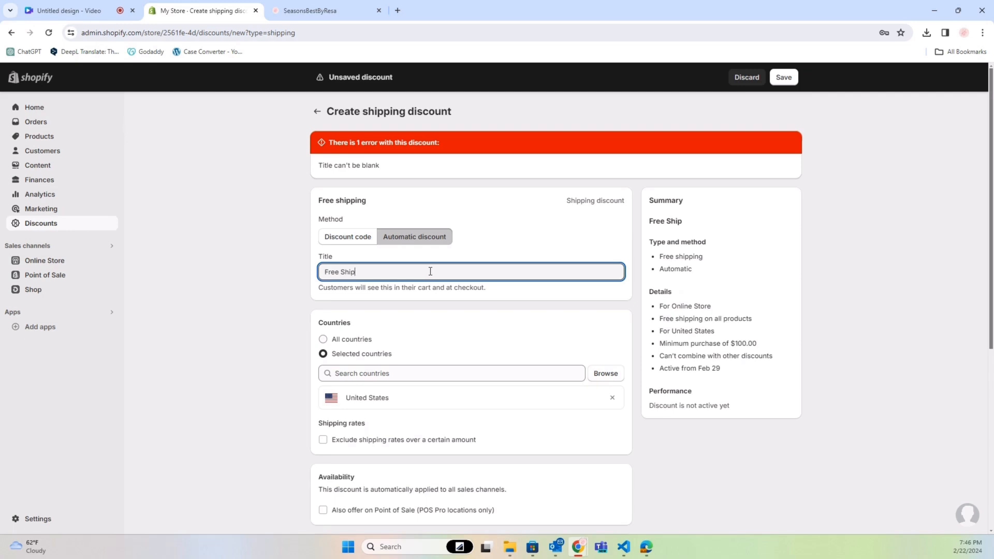
scroll(427, 271, "down", 5)
key("Return")
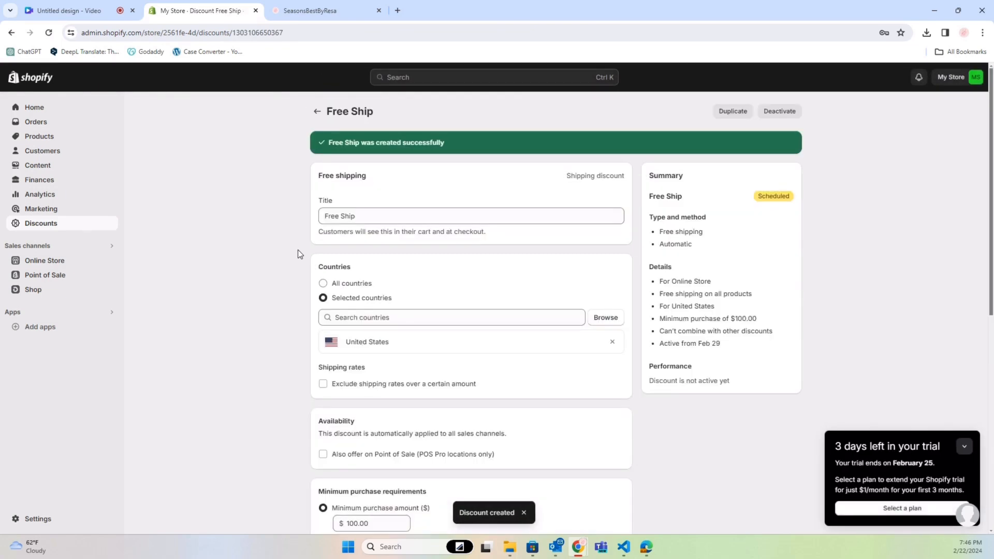
Return to the discounts list and check the status details of the Free Ship discount.
left_click(317, 112)
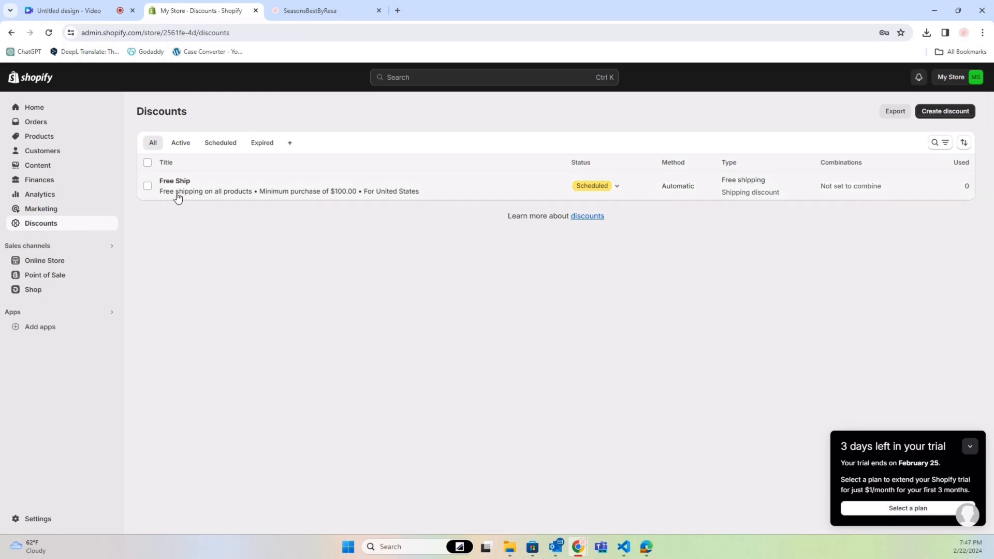
left_click(616, 187)
left_click(561, 311)
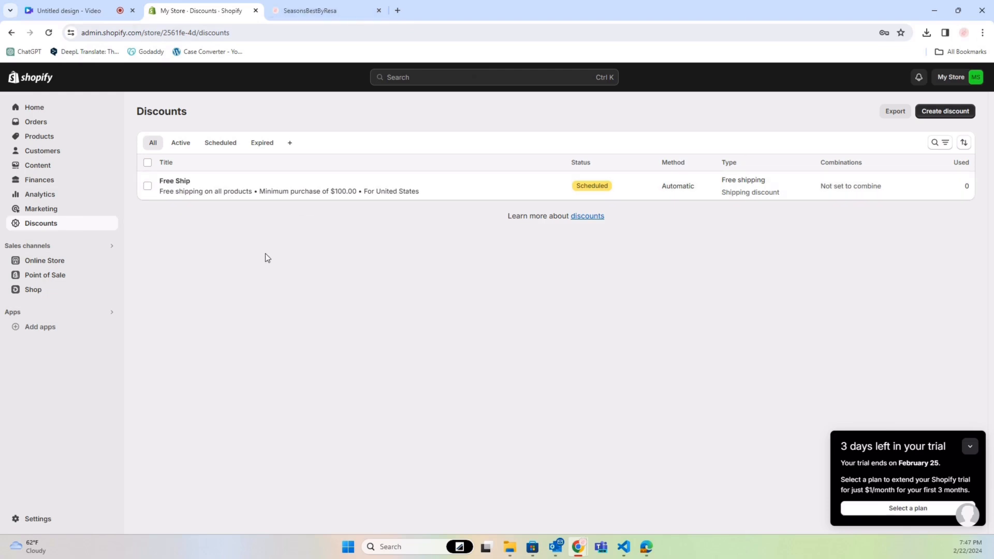
Open the online store's themes and look over the current Dawn theme and the free themes.
left_click(55, 265)
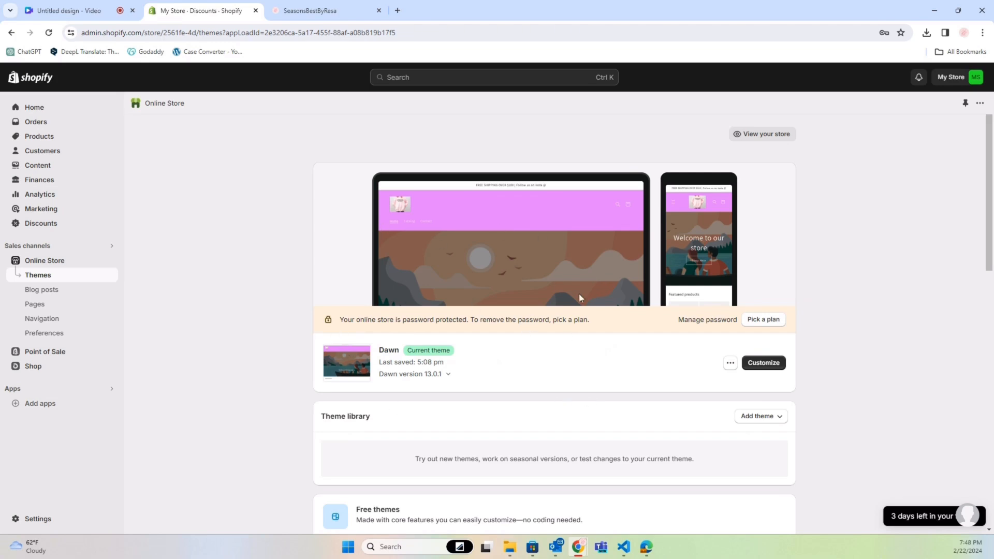
scroll(583, 342, "down", 2)
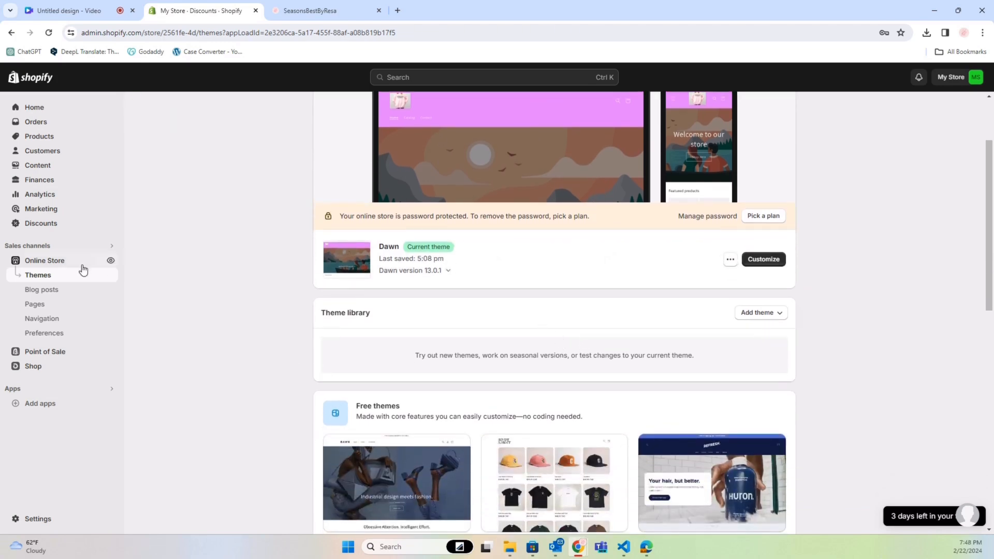
scroll(248, 315, "up", 2)
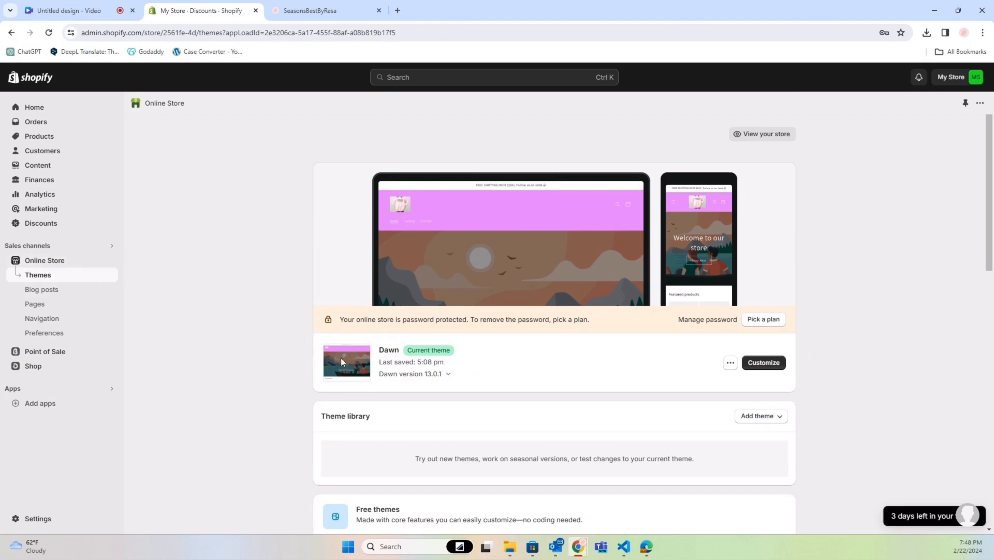
Open the Theme Store in a separate browser tab from the theme library's options for adding a theme.
left_click(747, 421)
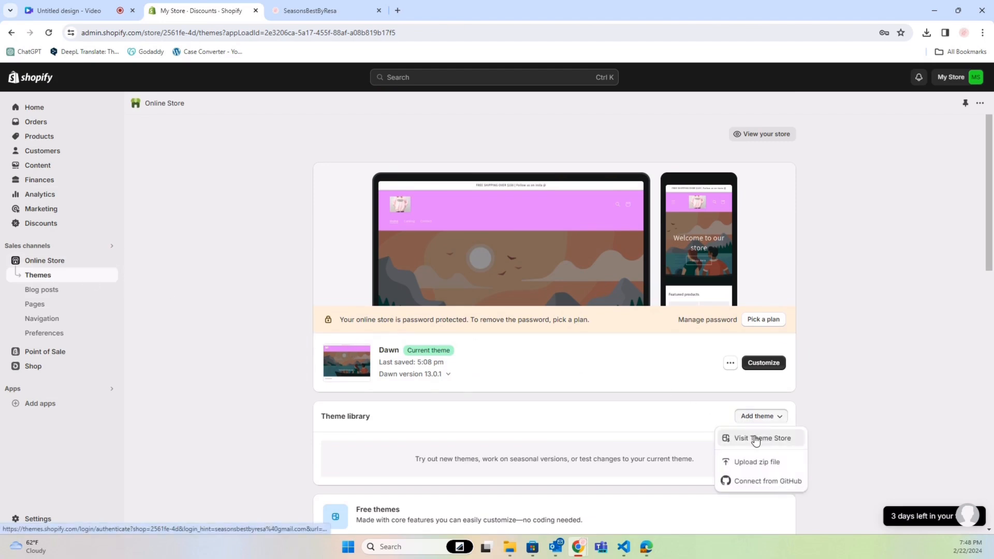
right_click(755, 440)
left_click(814, 322)
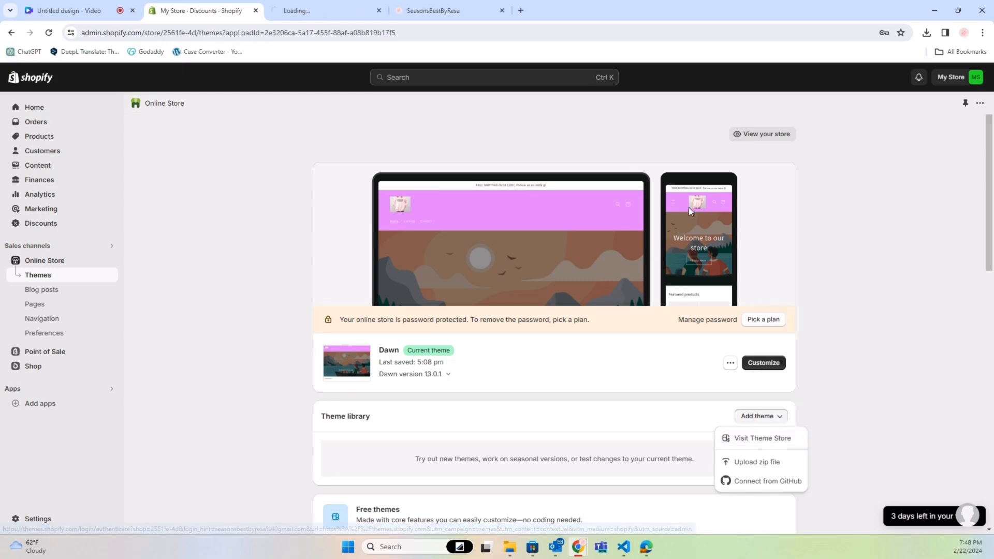
left_click(321, 9)
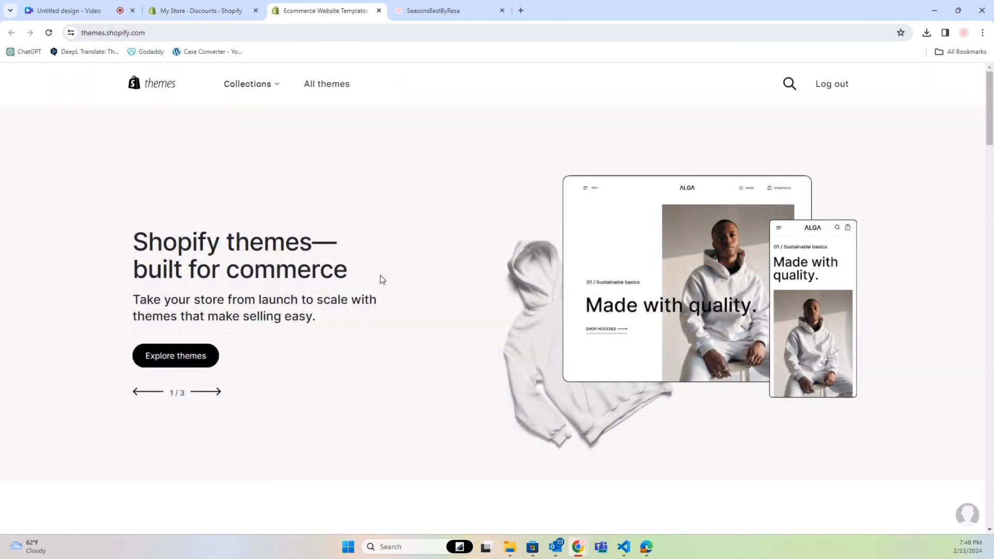
Browse the Theme Store's home page and its full theme catalogue, comparing designs and prices.
scroll(380, 282, "down", 10)
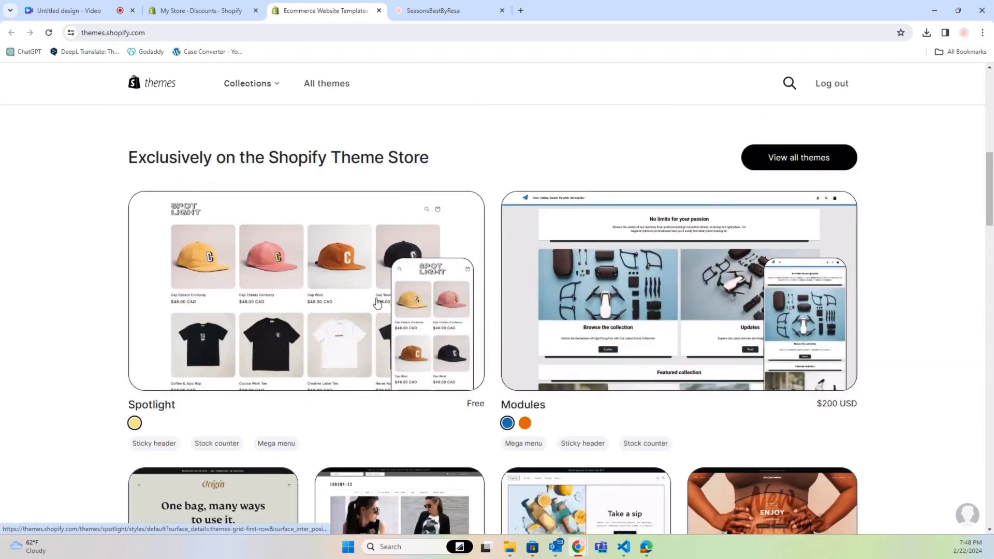
scroll(378, 302, "down", 8)
left_click(252, 84)
left_click(320, 87)
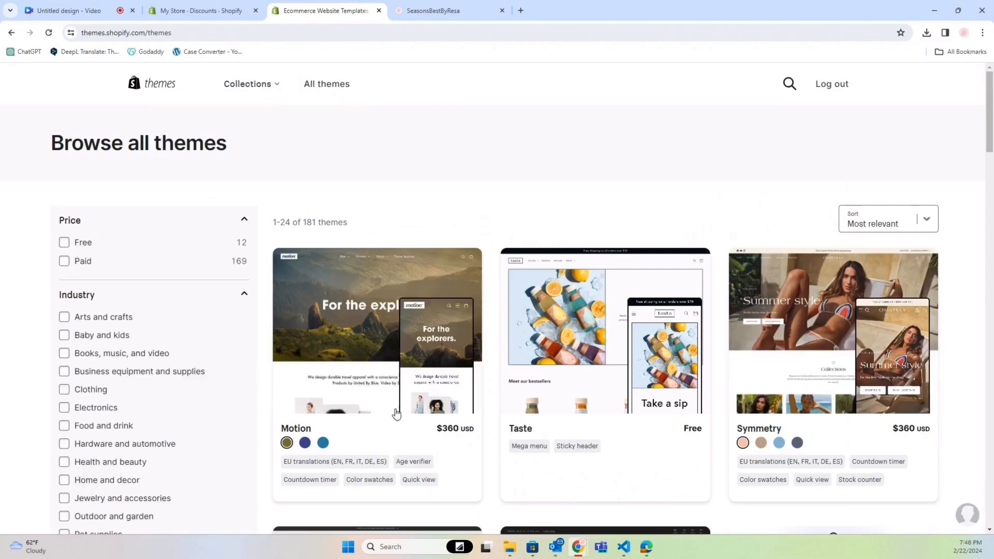
scroll(395, 426, "down", 1)
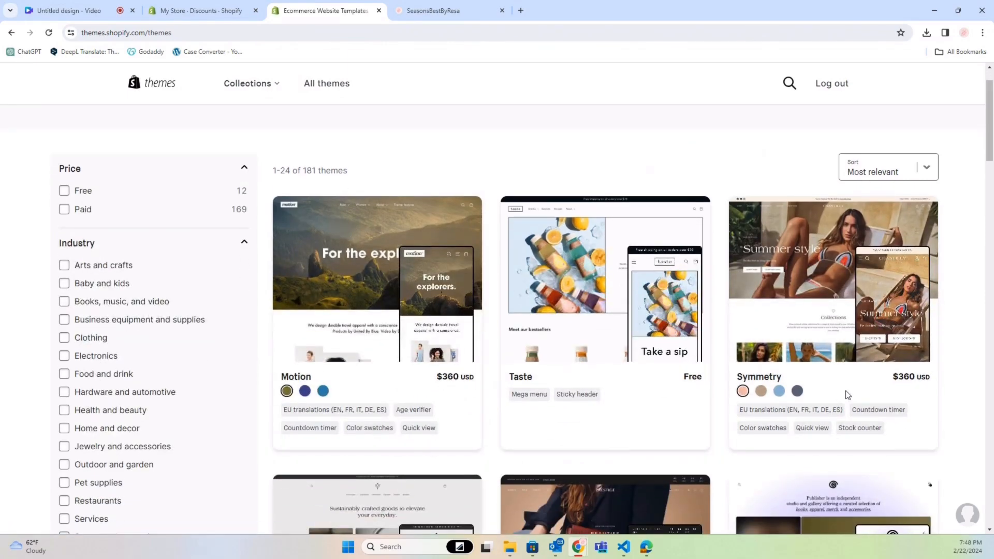
scroll(435, 446, "down", 6)
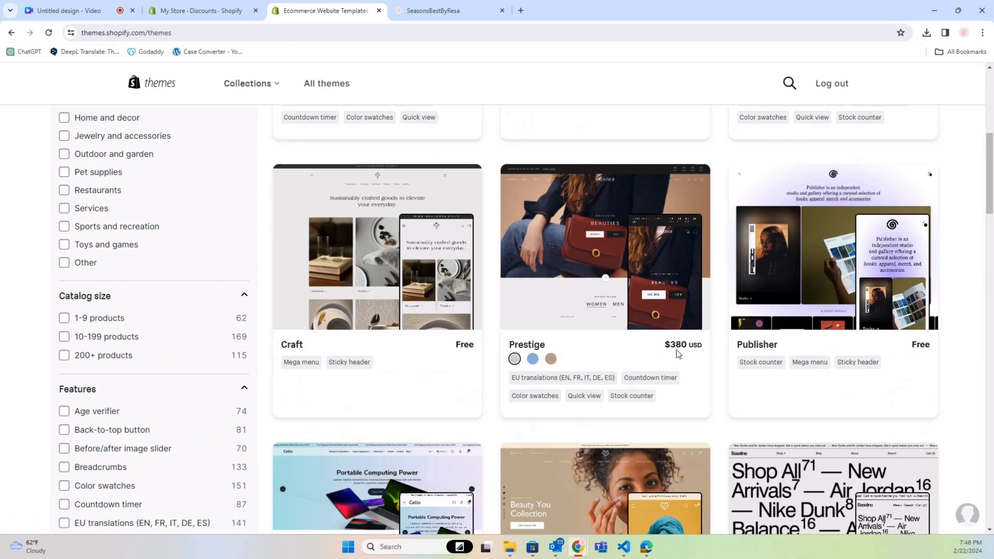
scroll(469, 342, "up", 6)
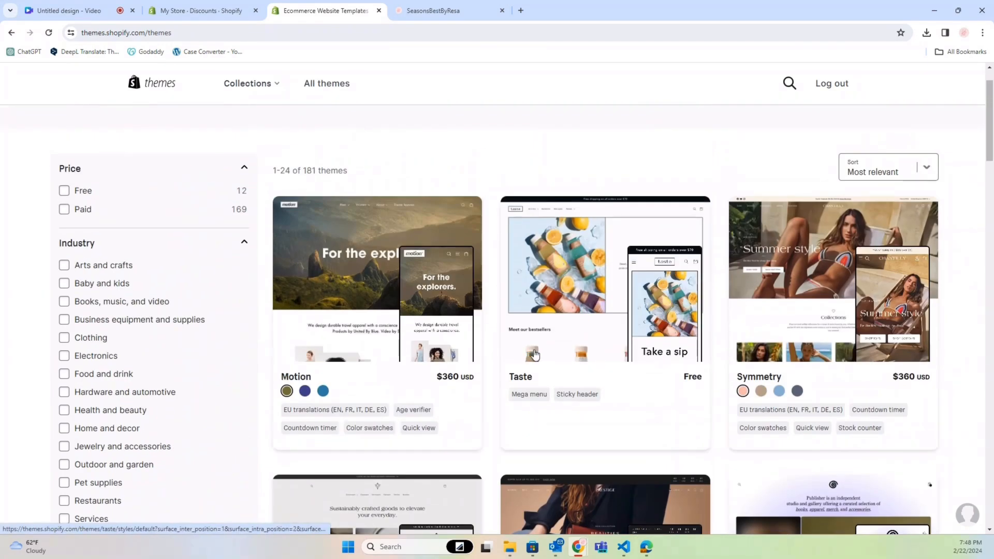
View the SeasonsBestByResa storefront as a theme example and return to the admin's themes page.
left_click(227, 6)
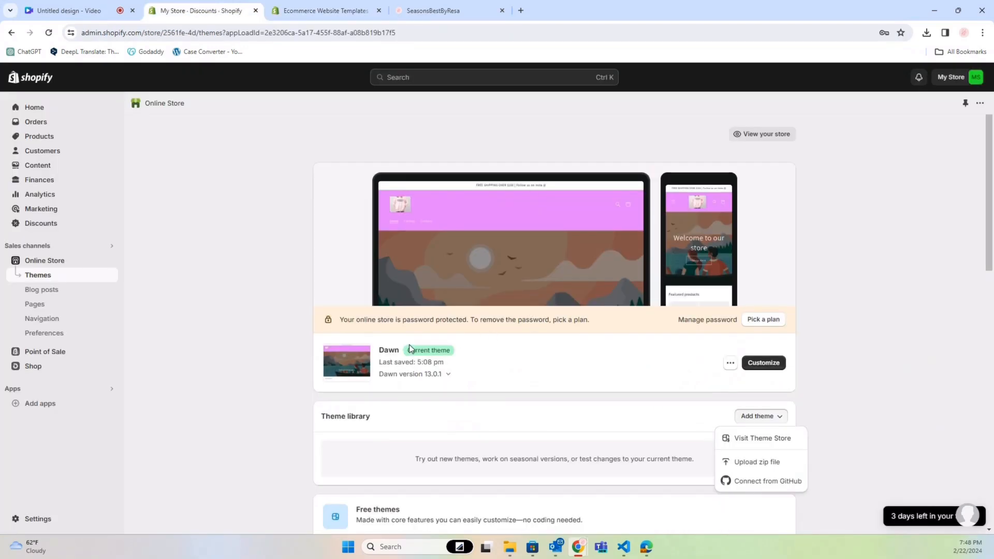
left_click(458, 5)
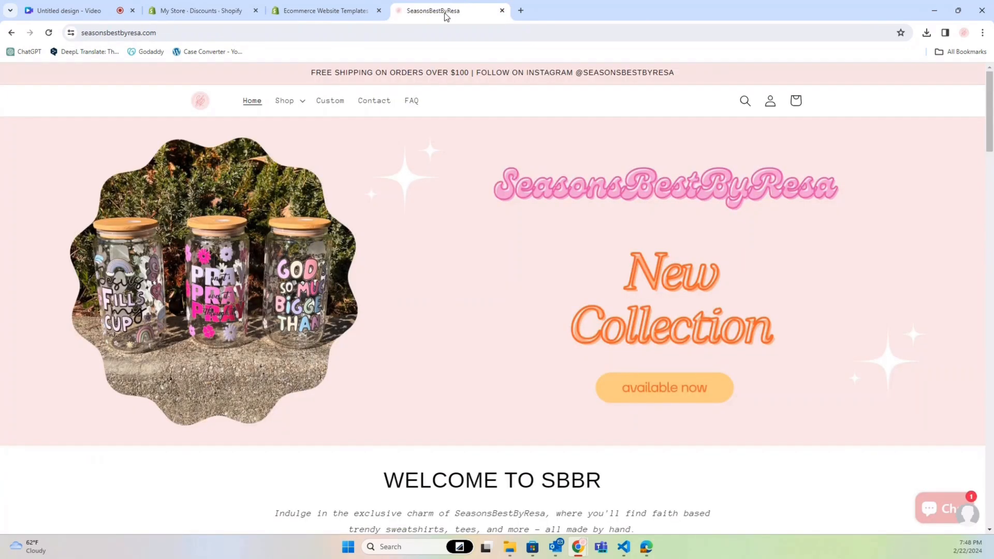
left_click(236, 6)
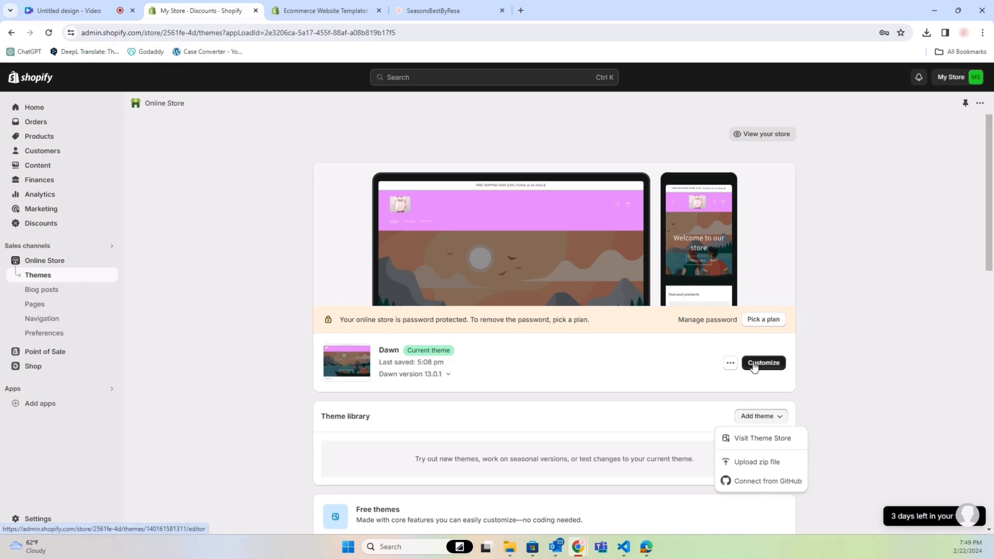
Open the Dawn theme for customizing and look through the home page preview.
left_click(752, 365)
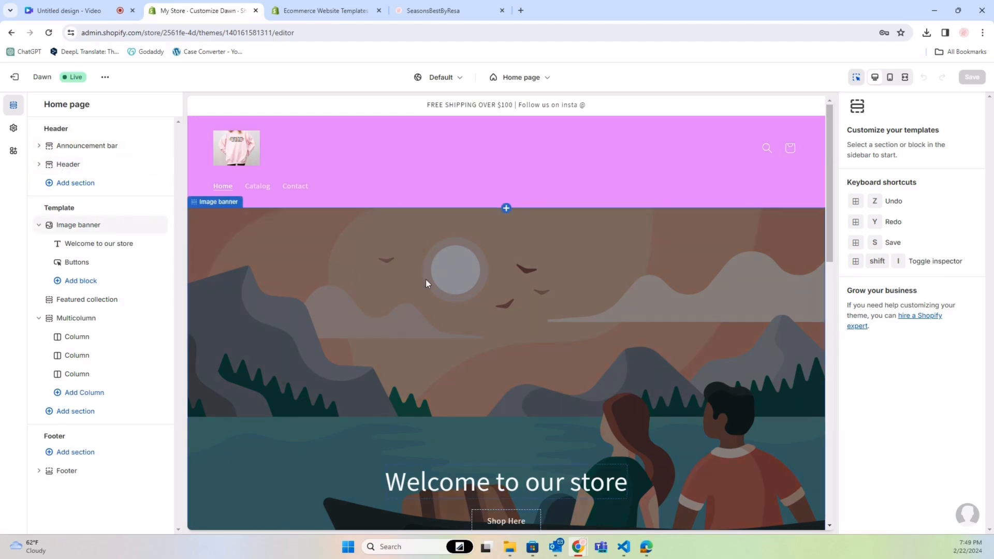
scroll(409, 274, "down", 6)
scroll(409, 273, "up", 5)
scroll(412, 278, "up", 2)
Change the free shipping threshold in the announcement bar's text to $50.
left_click(98, 146)
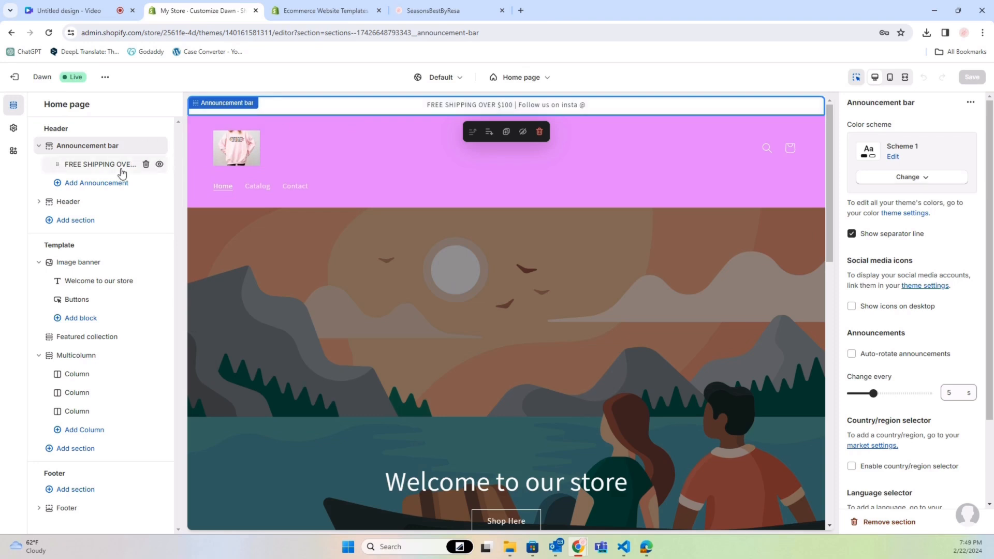
left_click(39, 147)
left_click(39, 146)
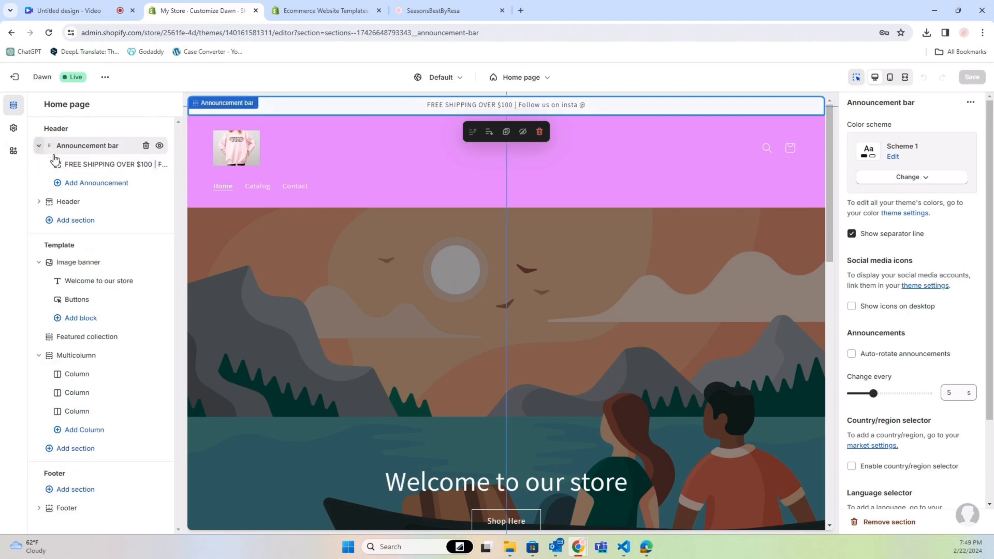
left_click(85, 168)
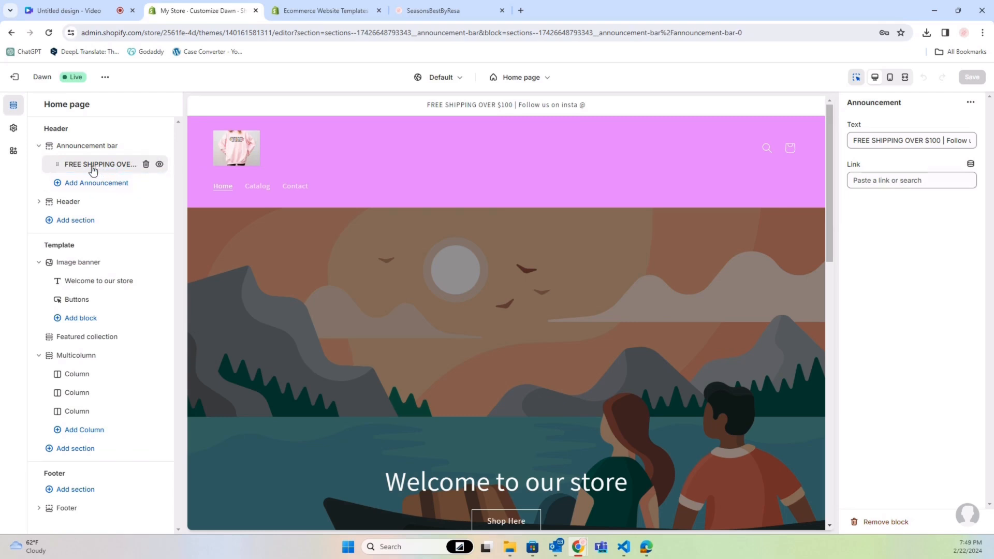
double_click(872, 142)
left_click(873, 142)
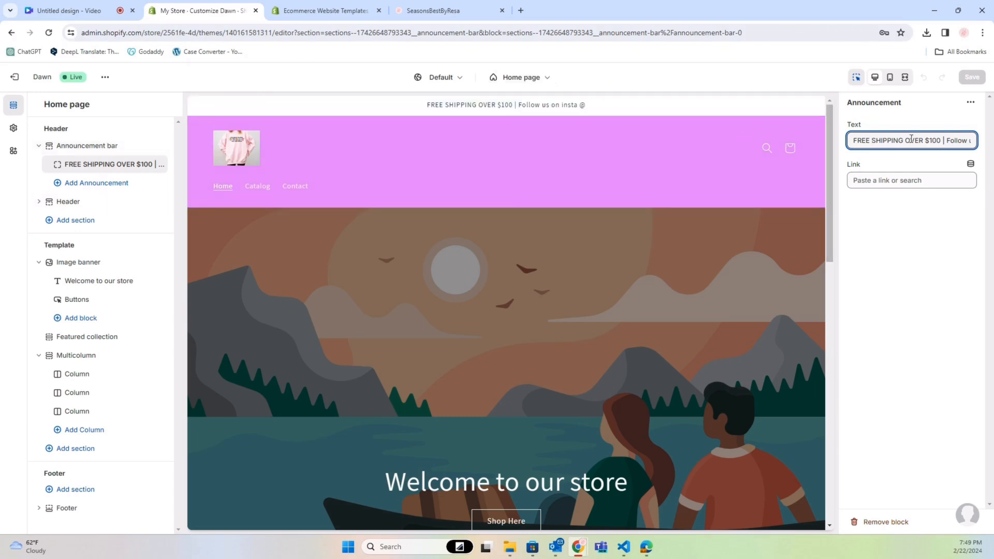
left_click(929, 142)
key("Delete")
key("Delete")
key("Delete")
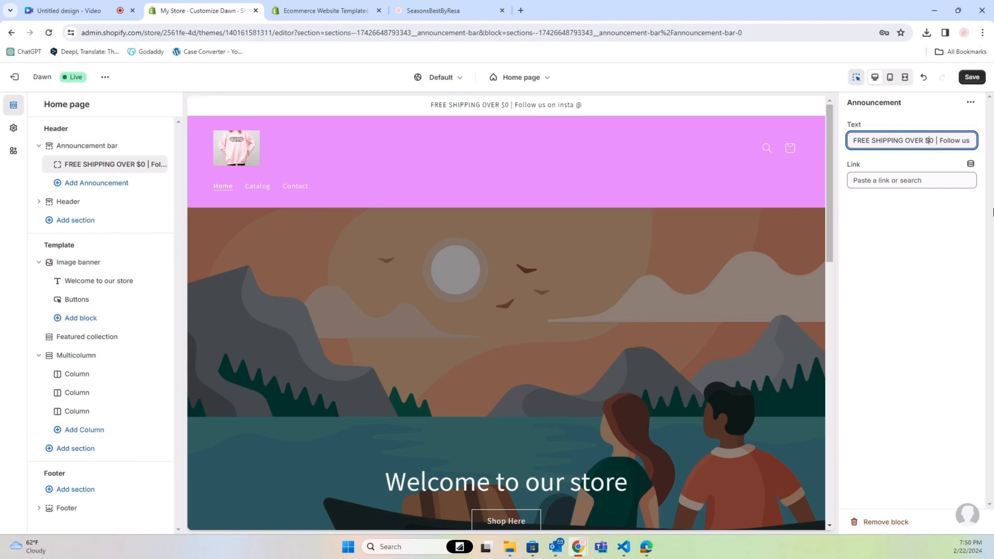
type("5")
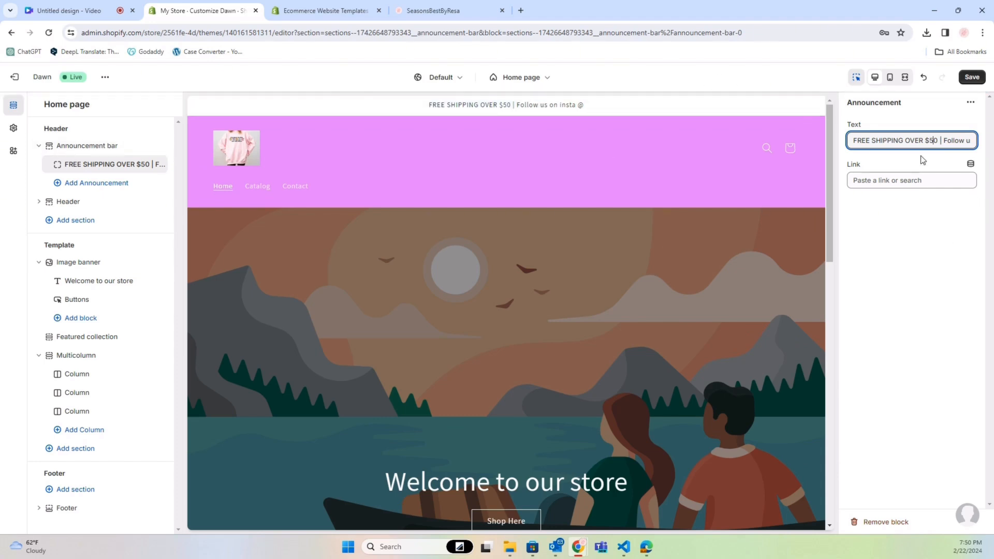
Remove "| Follow us on insta @" from the announcement text and collapse the announcement bar section.
left_click_drag(940, 140, 993, 154)
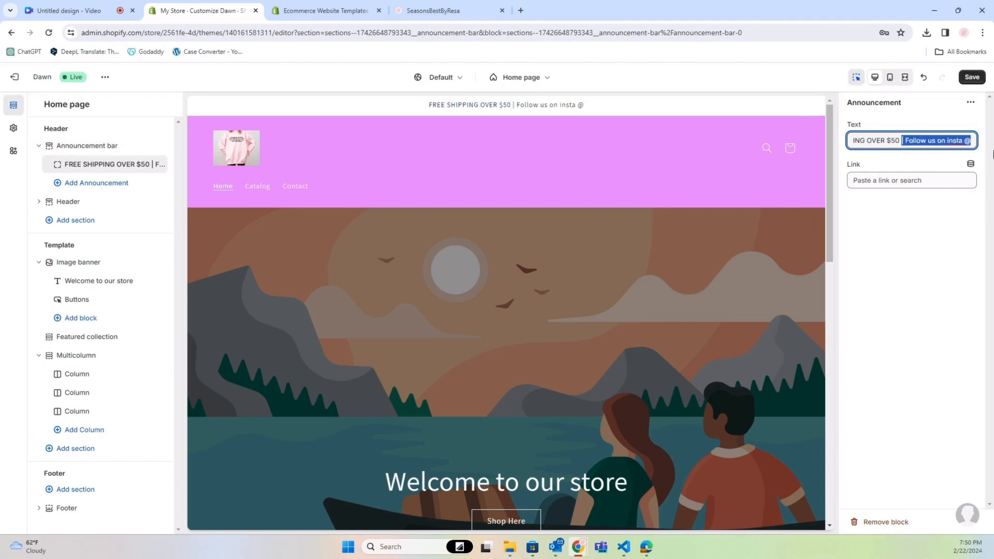
key("BackSpace")
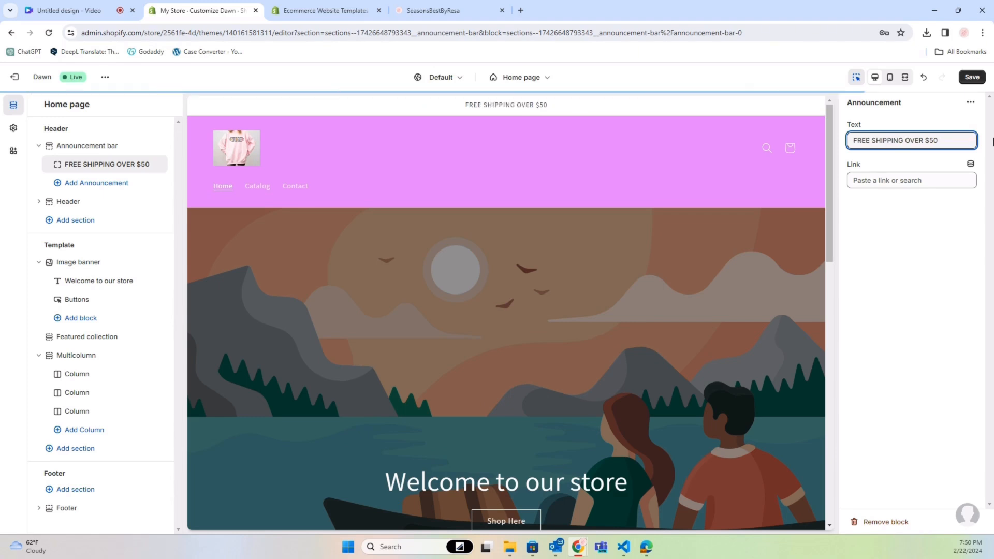
left_click(944, 258)
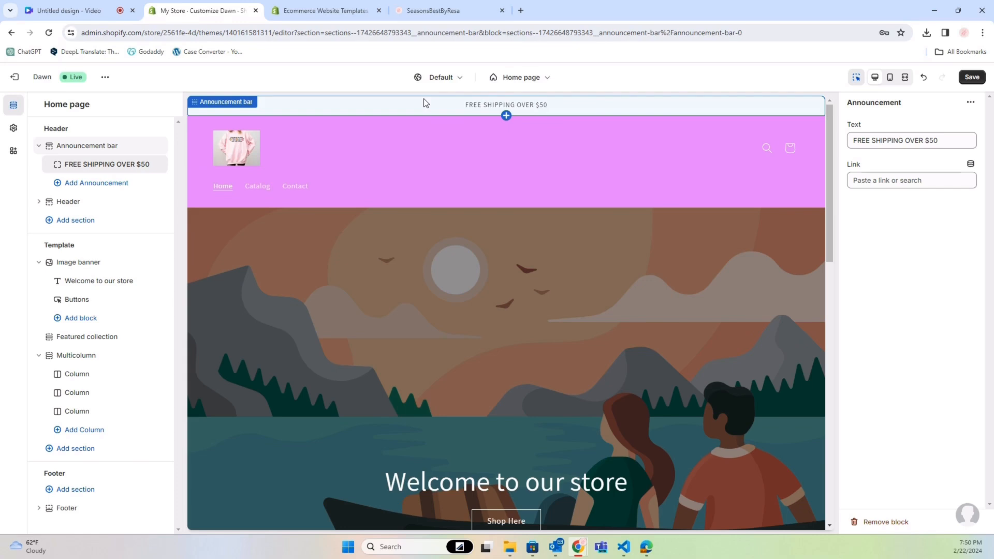
left_click(40, 149)
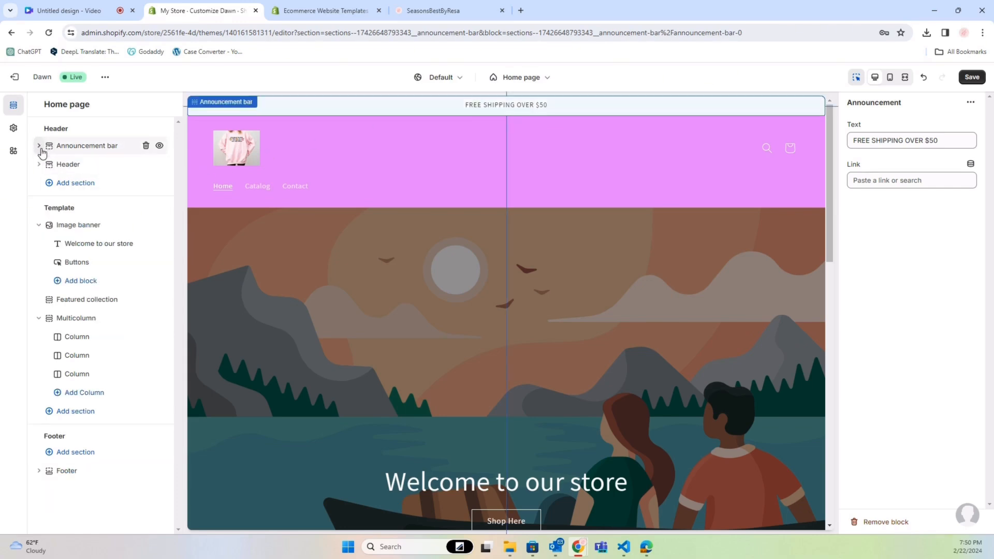
Try Middle left as the header's desktop logo position, and set it to Middle center.
left_click(65, 168)
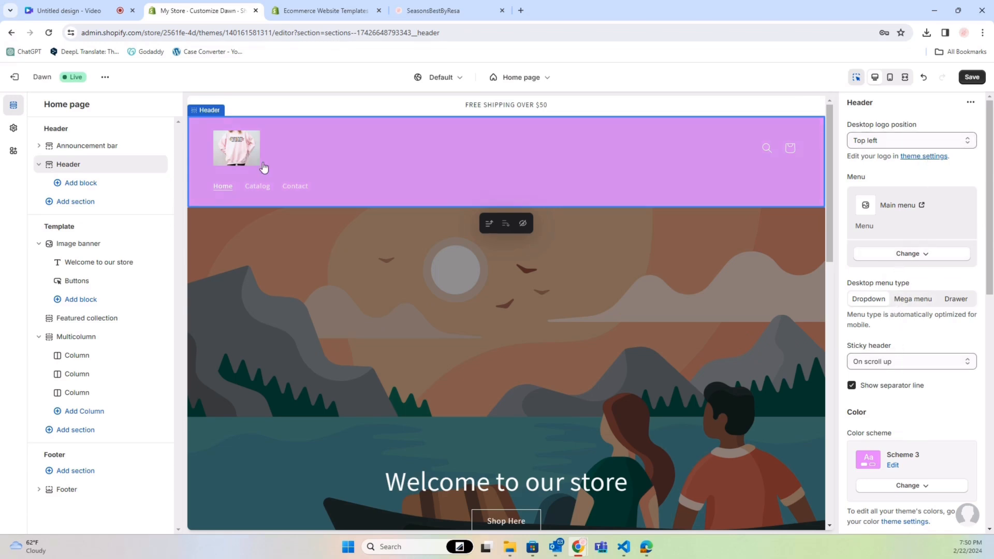
left_click(917, 146)
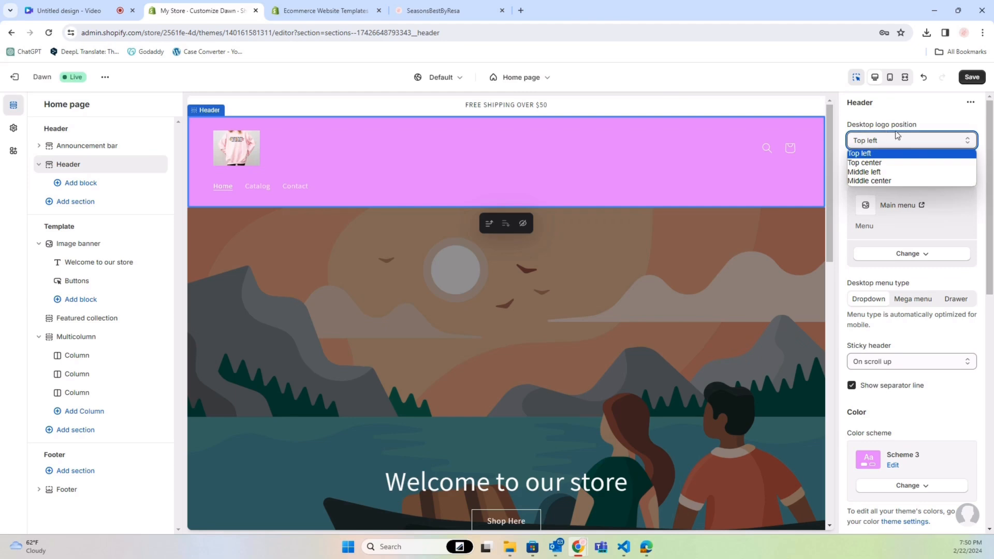
left_click(918, 175)
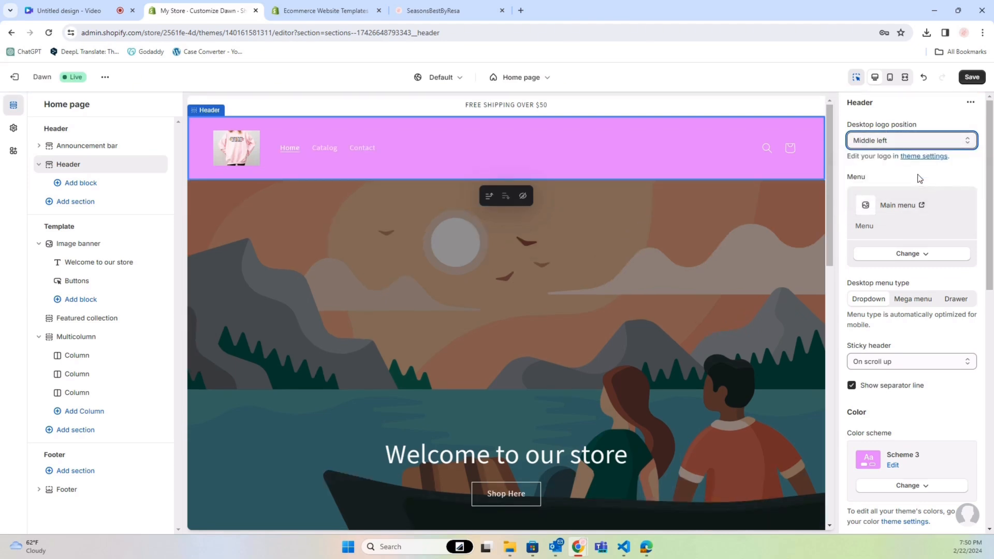
left_click(928, 143)
left_click(924, 180)
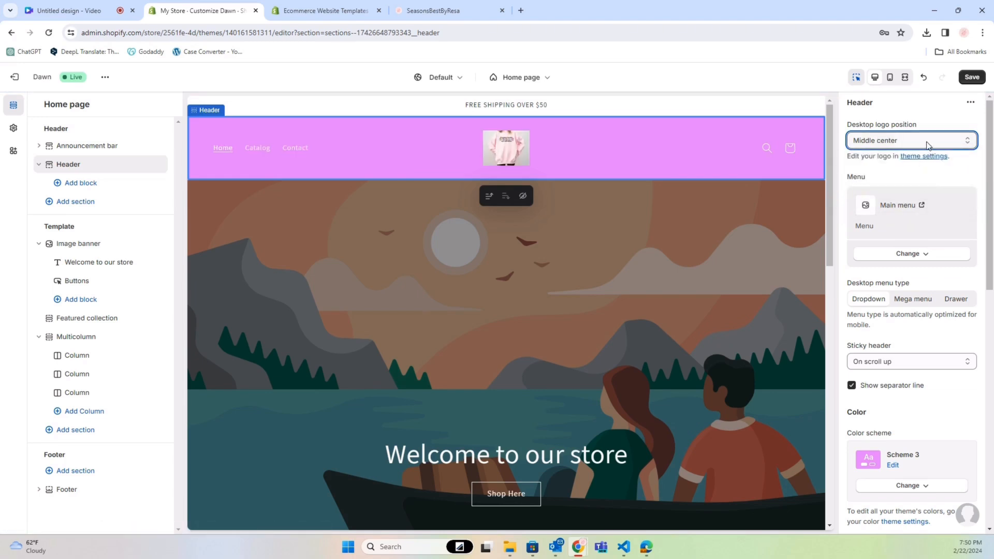
Set the header's desktop logo position to Top center.
left_click(929, 143)
left_click(923, 163)
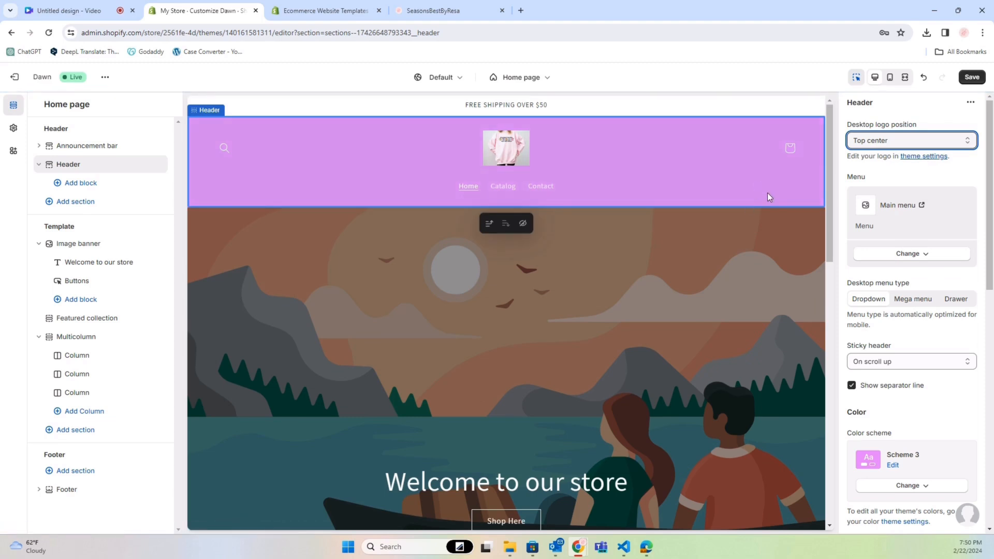
left_click(862, 143)
left_click(940, 118)
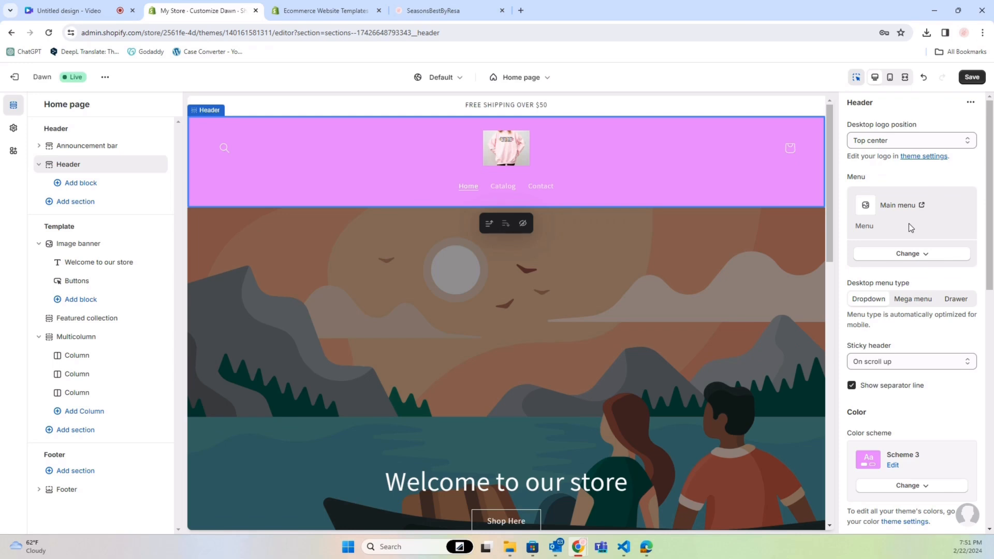
Look at the header's sticky header options and check how the header behaves across the home page preview.
scroll(908, 222, "down", 2)
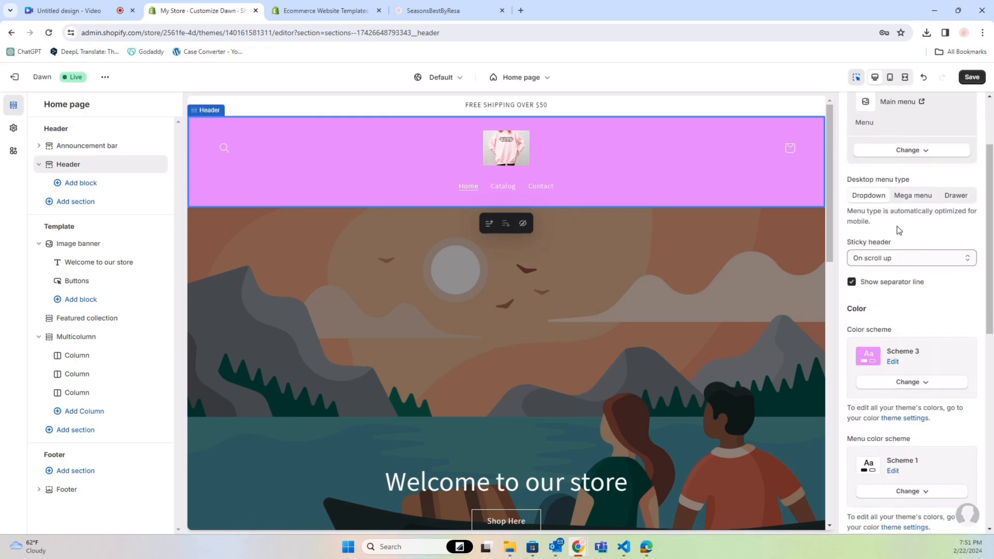
left_click(901, 257)
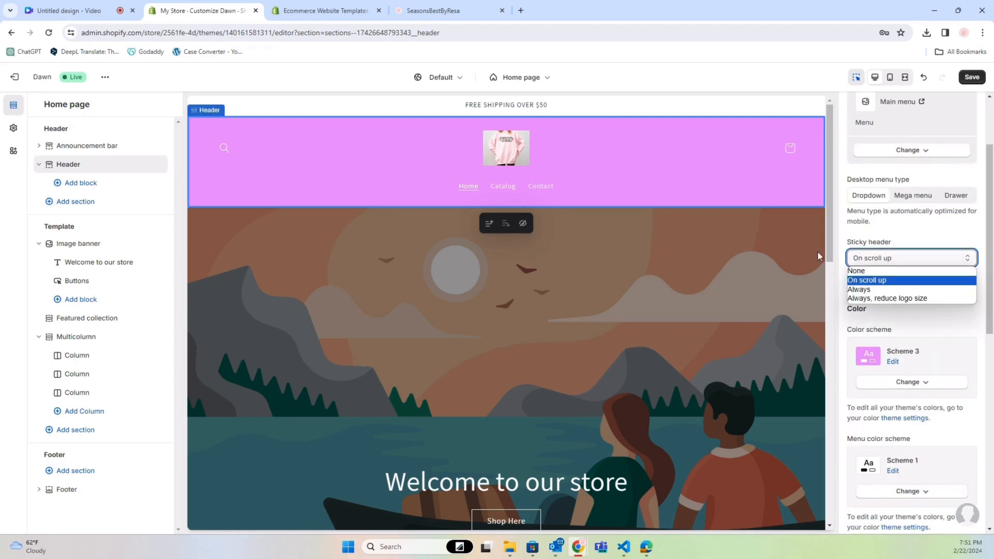
left_click(918, 233)
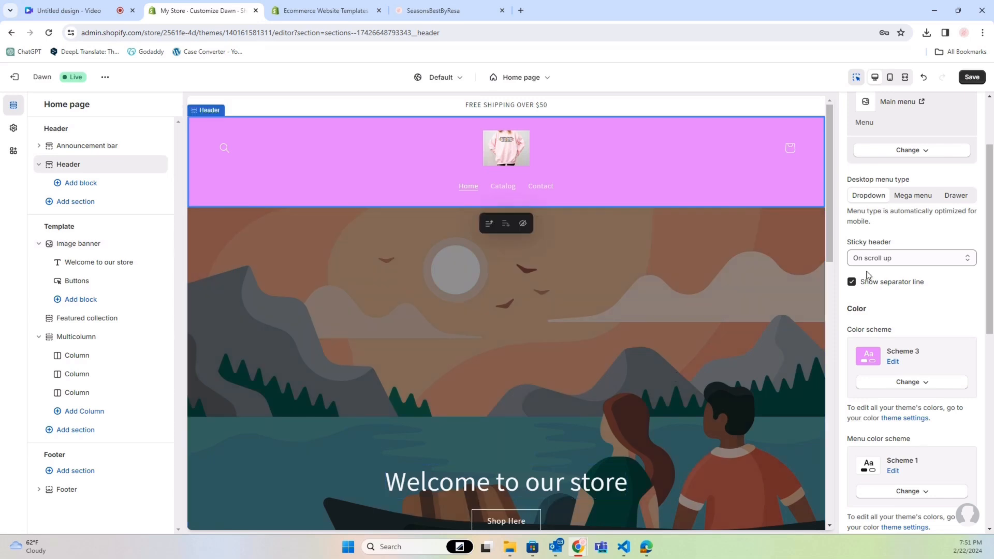
scroll(569, 272, "down", 6)
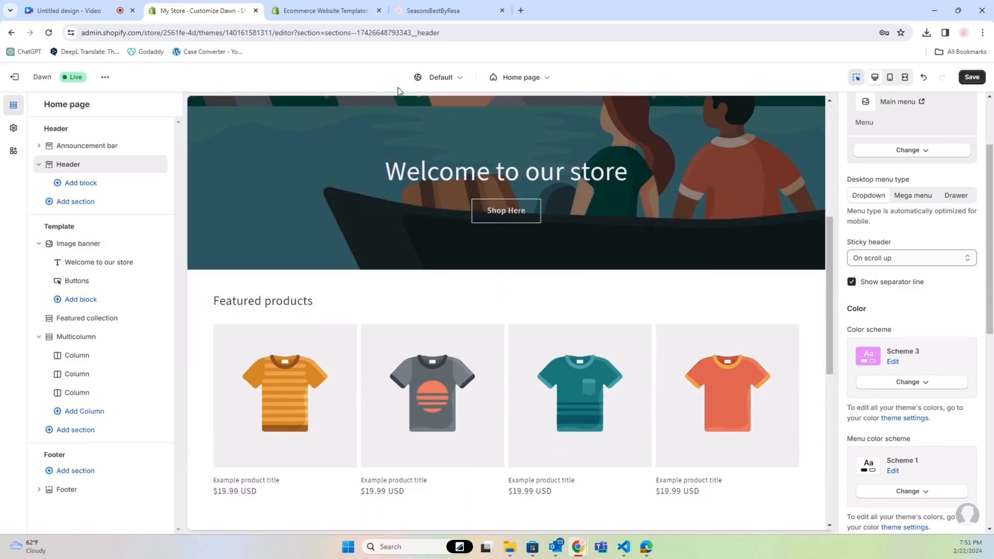
scroll(578, 205, "down", 2)
scroll(577, 203, "up", 2)
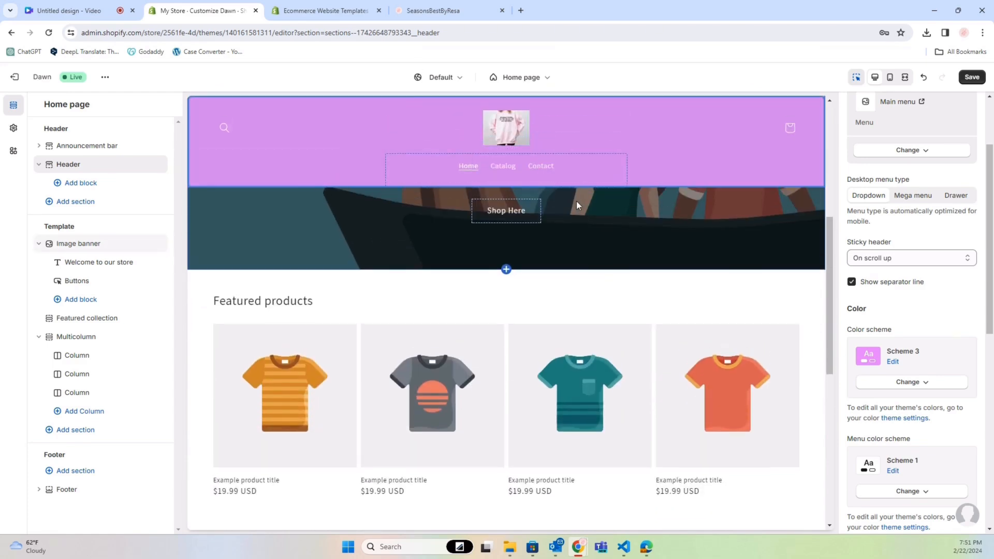
scroll(558, 170, "up", 6)
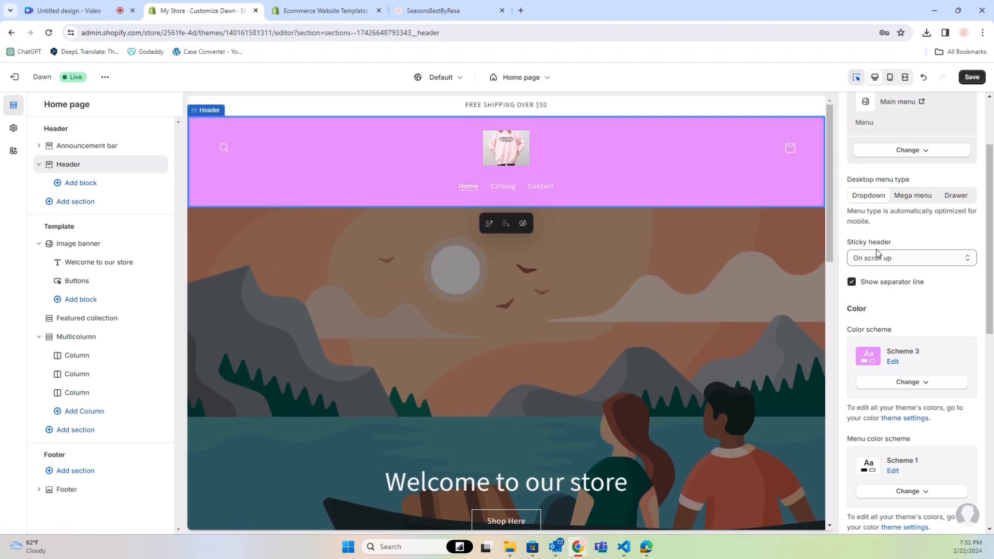
Set the sticky header to Always and check the effect in the home page preview.
left_click(885, 258)
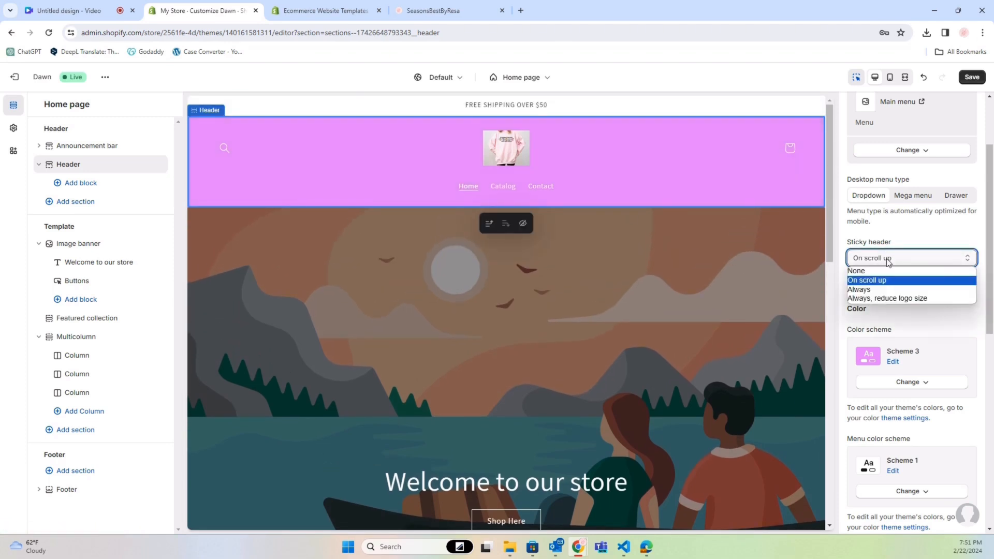
left_click(890, 291)
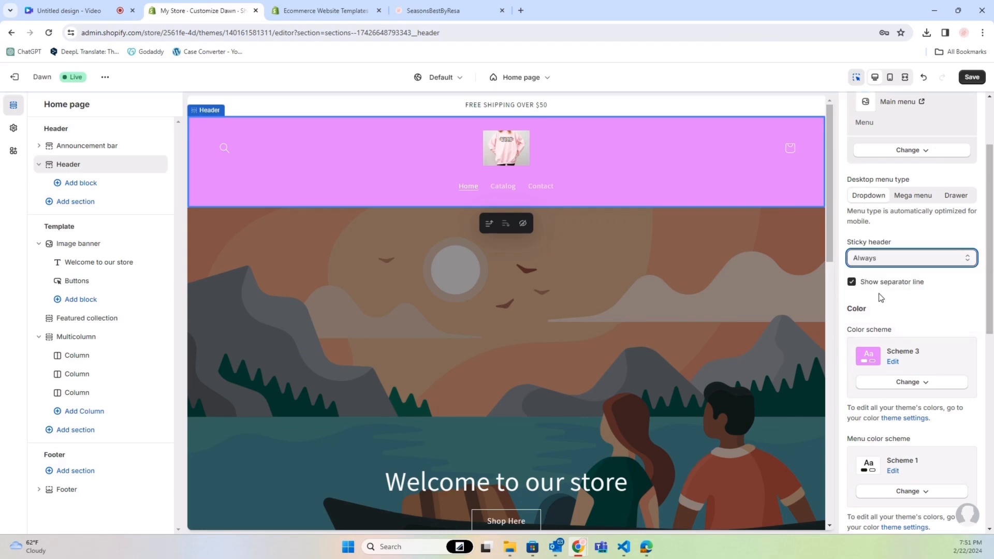
scroll(726, 235, "down", 6)
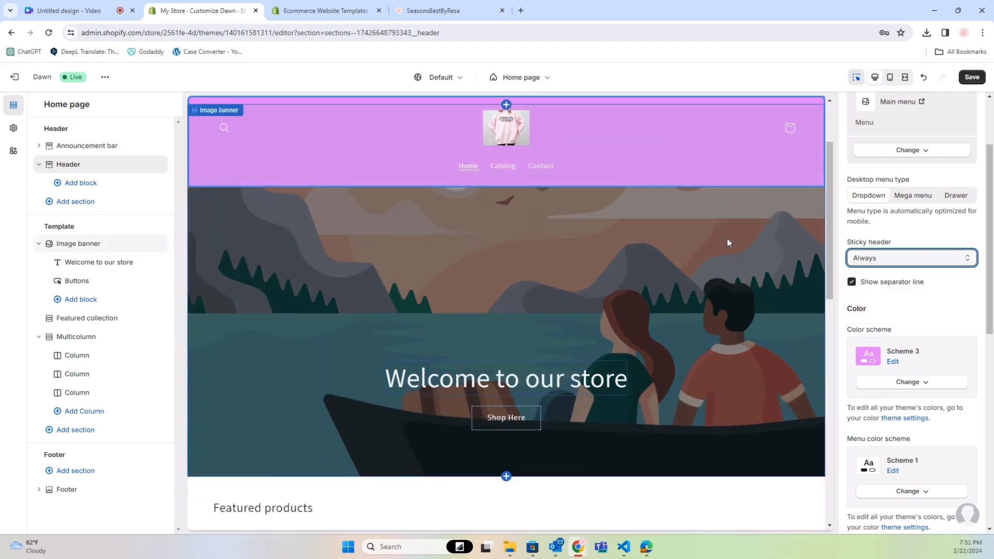
scroll(728, 239, "down", 5)
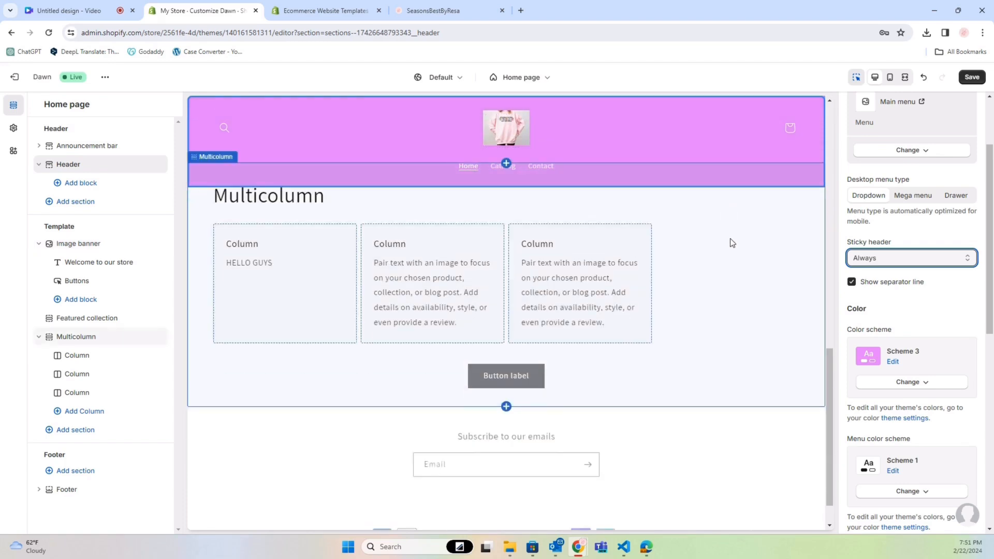
scroll(730, 239, "up", 8)
scroll(731, 238, "up", 4)
scroll(732, 238, "down", 7)
scroll(734, 239, "up", 6)
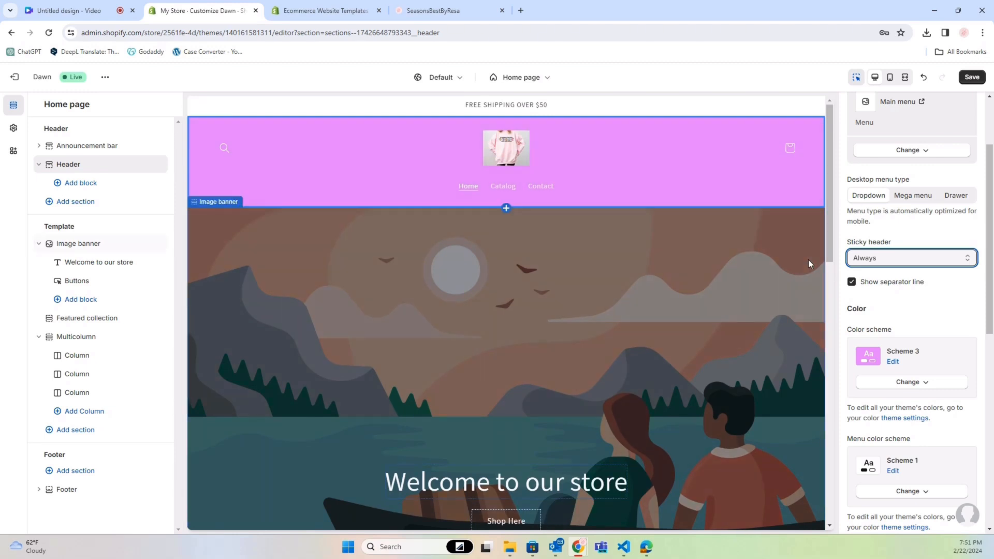
Change the header's color scheme to Scheme 1 and look over the remaining header settings.
scroll(901, 347, "down", 1)
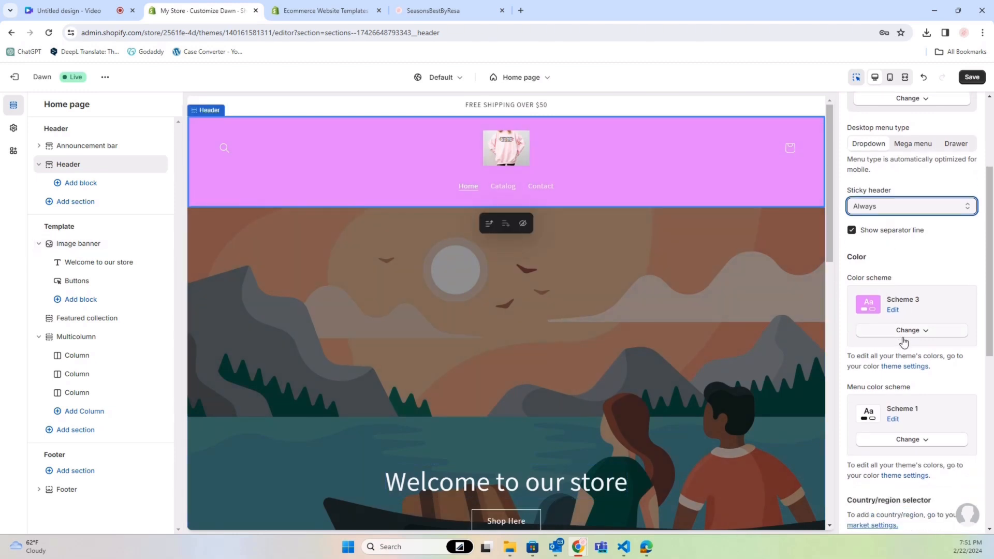
left_click(903, 336)
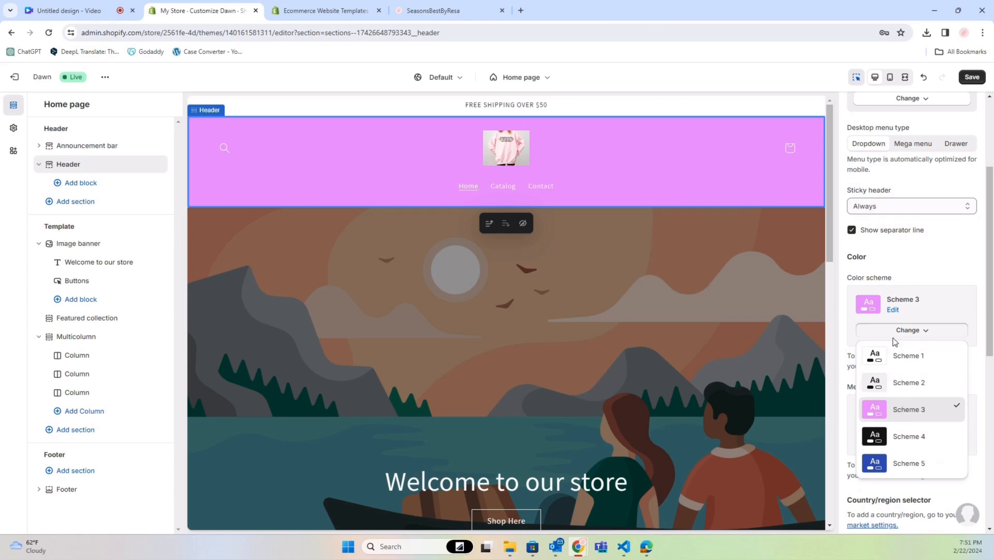
left_click(903, 355)
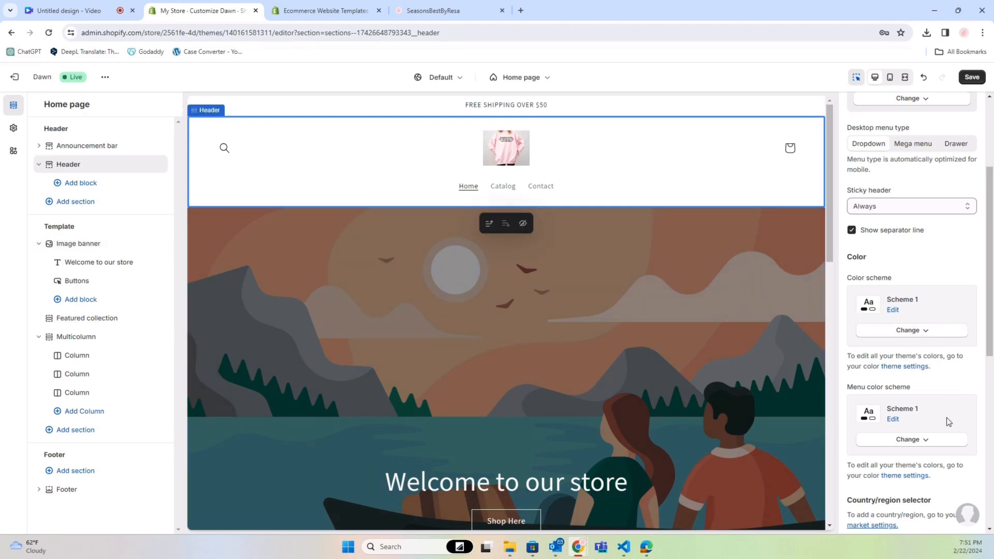
scroll(952, 421, "down", 2)
scroll(944, 423, "down", 2)
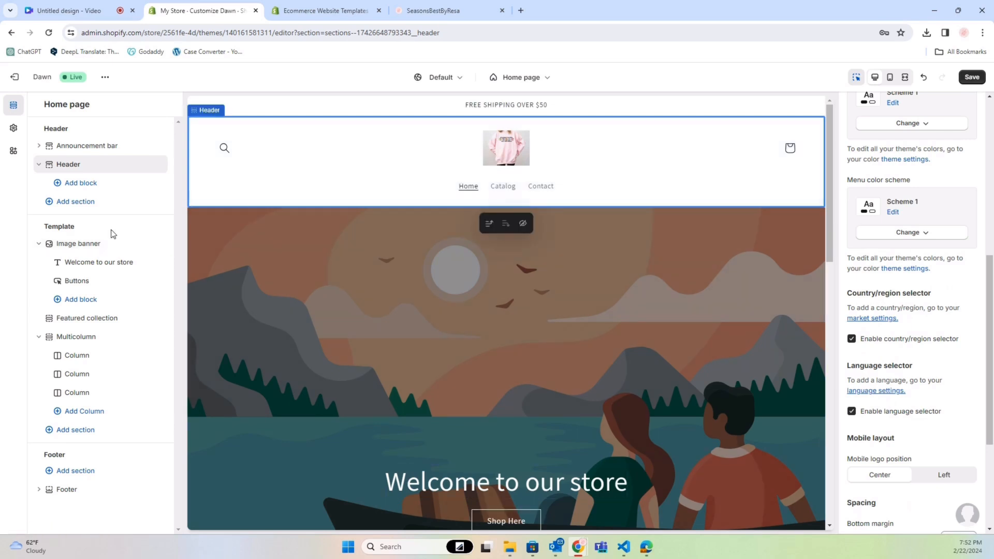
Replace the image banner's heading text with "BLOWOUT SALE!!!".
left_click(63, 246)
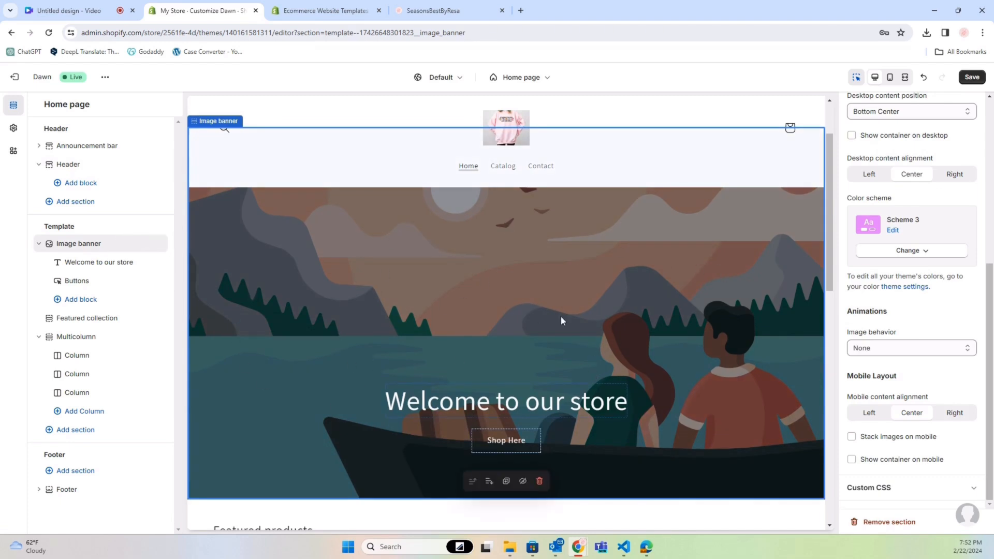
left_click(110, 266)
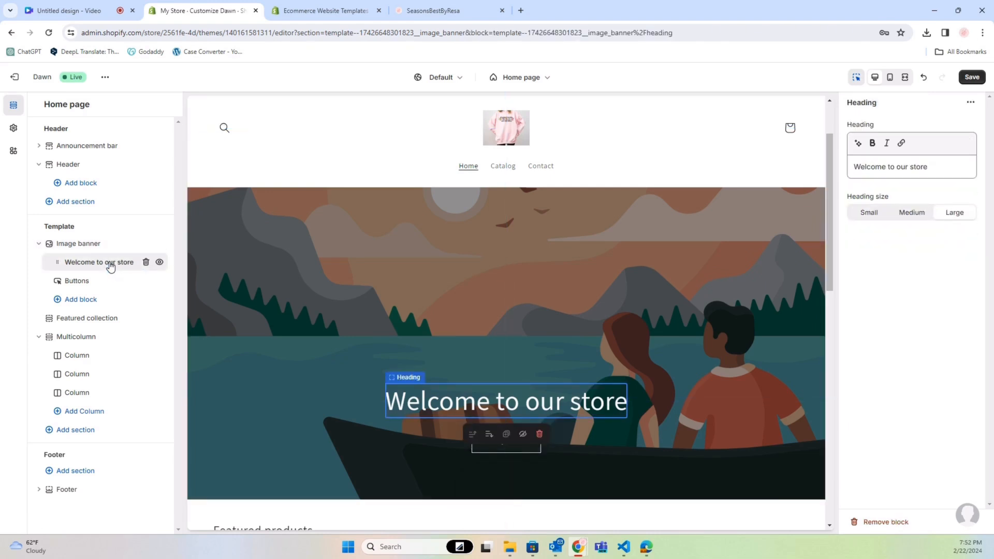
left_click(932, 166)
key("ctrl+a")
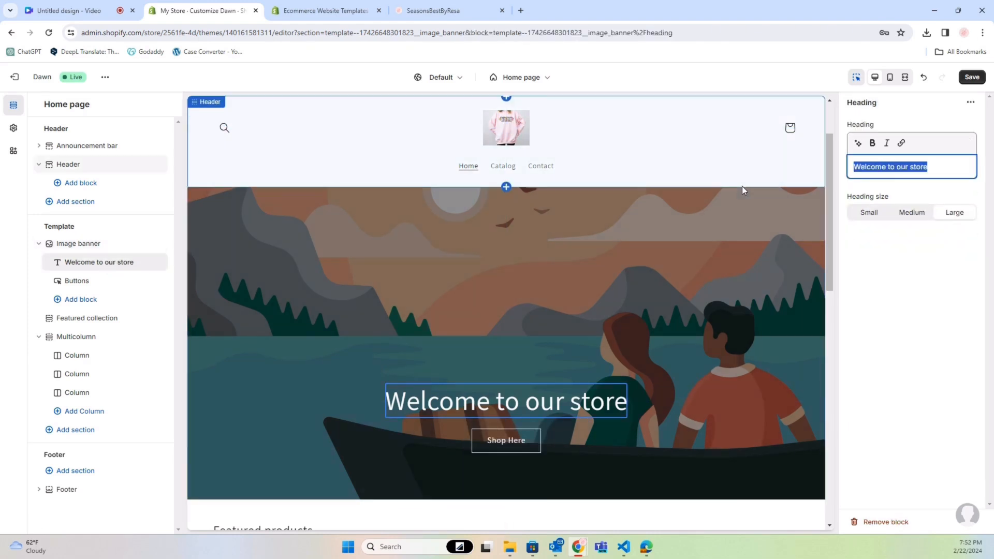
type("BLOWO")
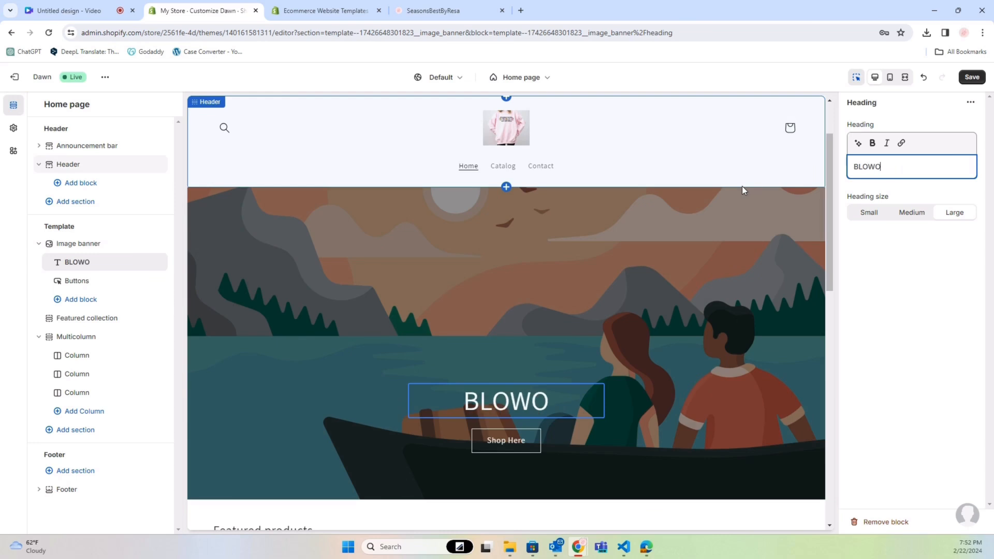
type("UT SALE")
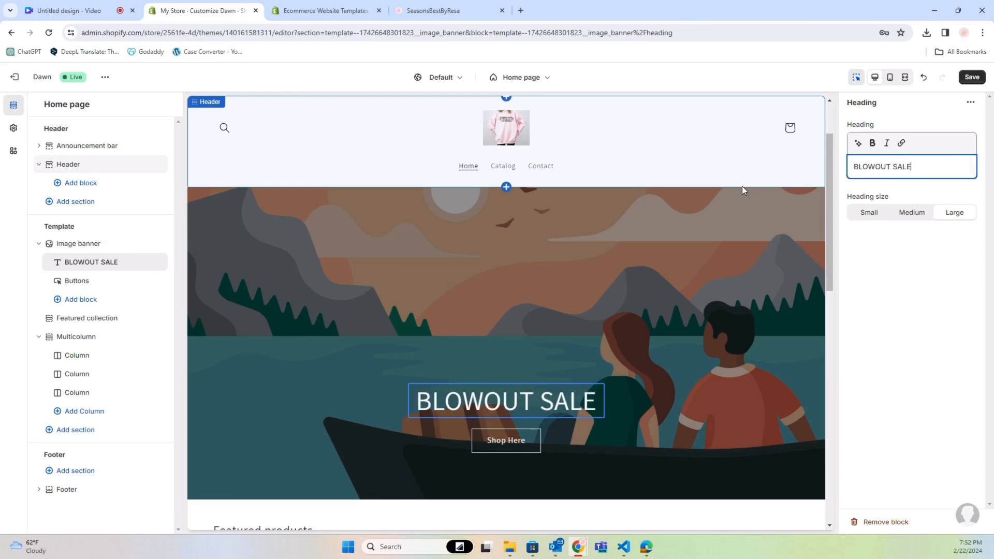
type("!!!")
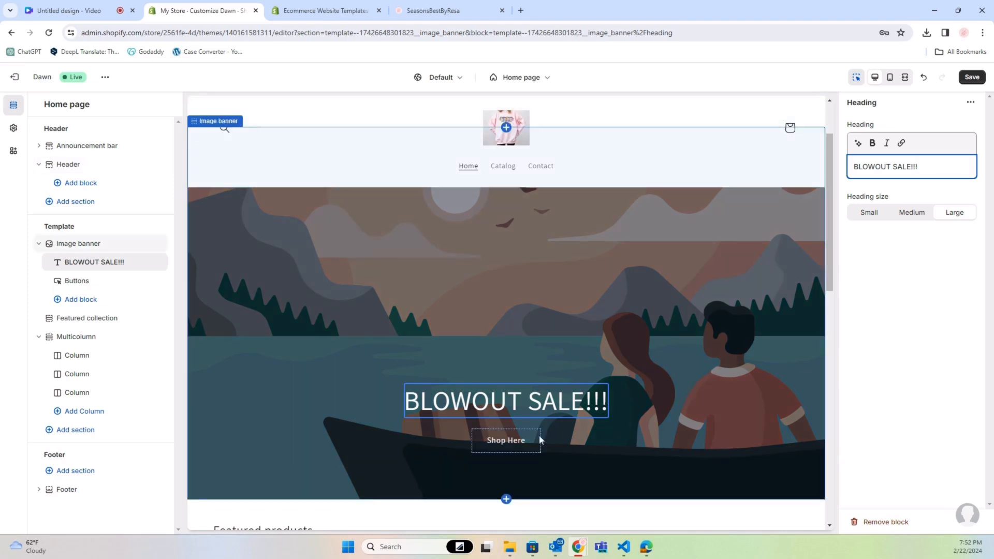
Change the image banner's first button label to "shop".
left_click(512, 441)
left_click(905, 140)
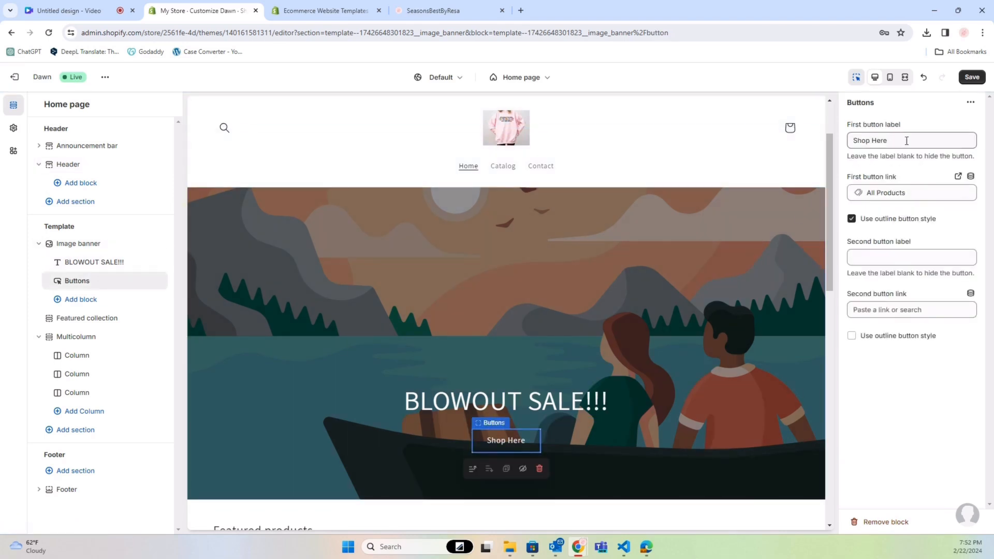
left_click_drag(886, 140, 844, 159)
type("shop")
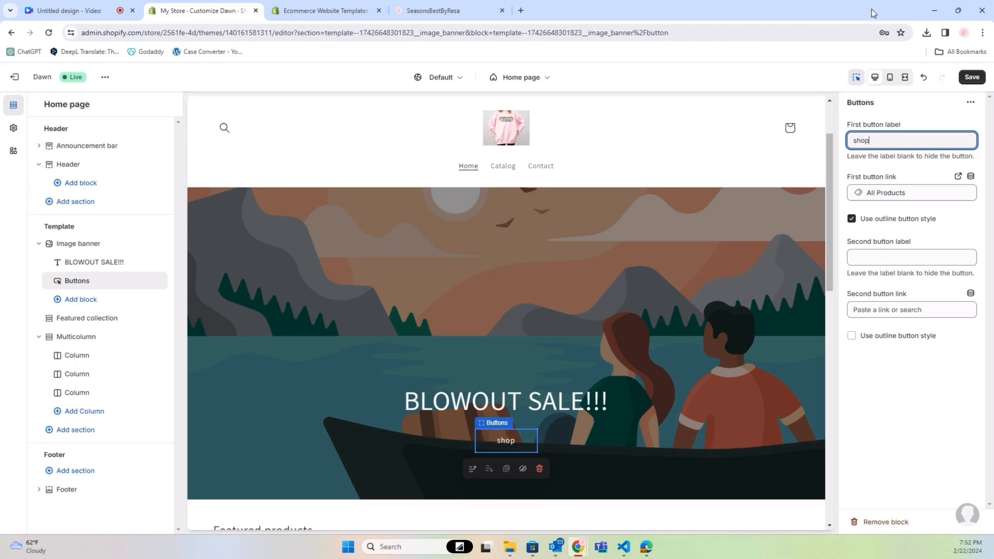
left_click(909, 113)
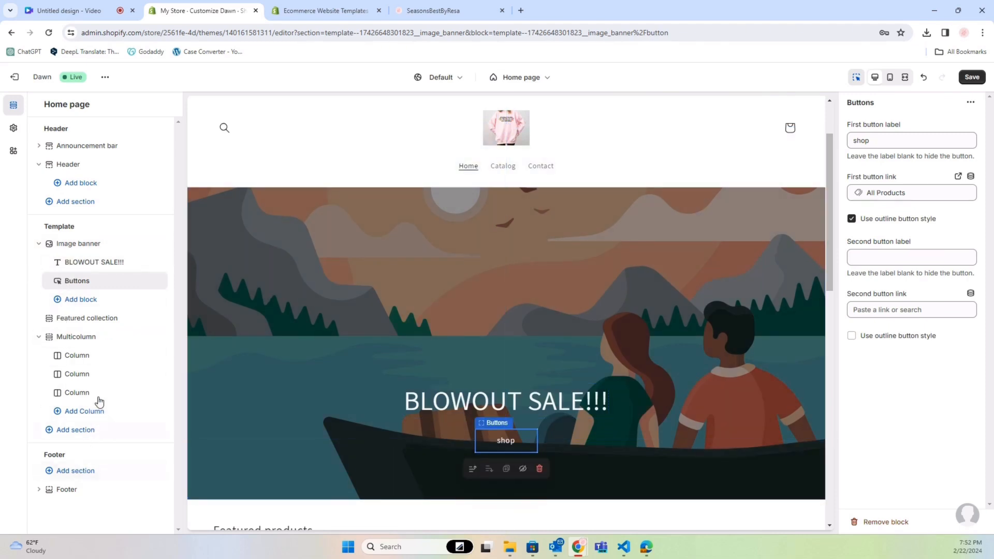
View the color schemes in the theme settings and the scheme choices offered for the footer section.
left_click(14, 129)
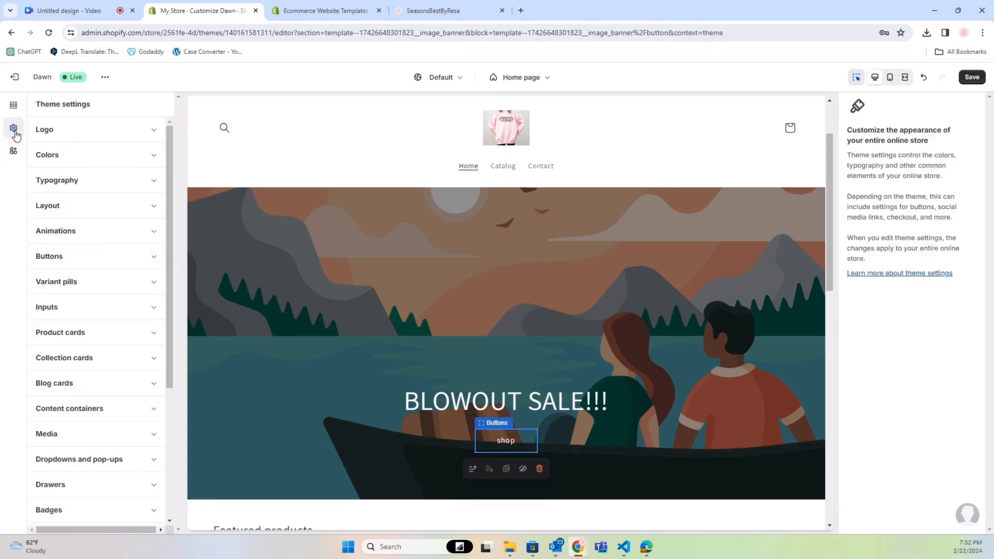
left_click(144, 162)
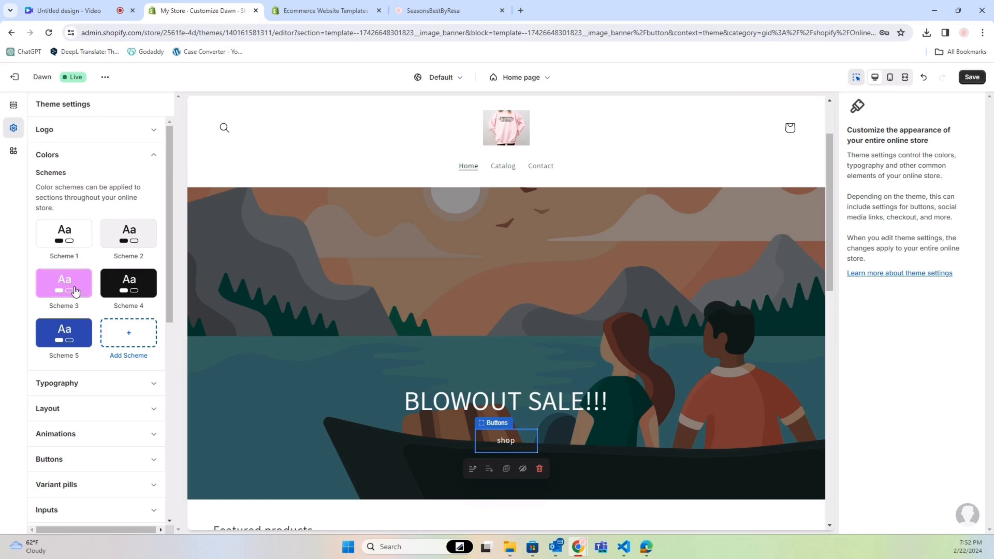
scroll(318, 288, "down", 10)
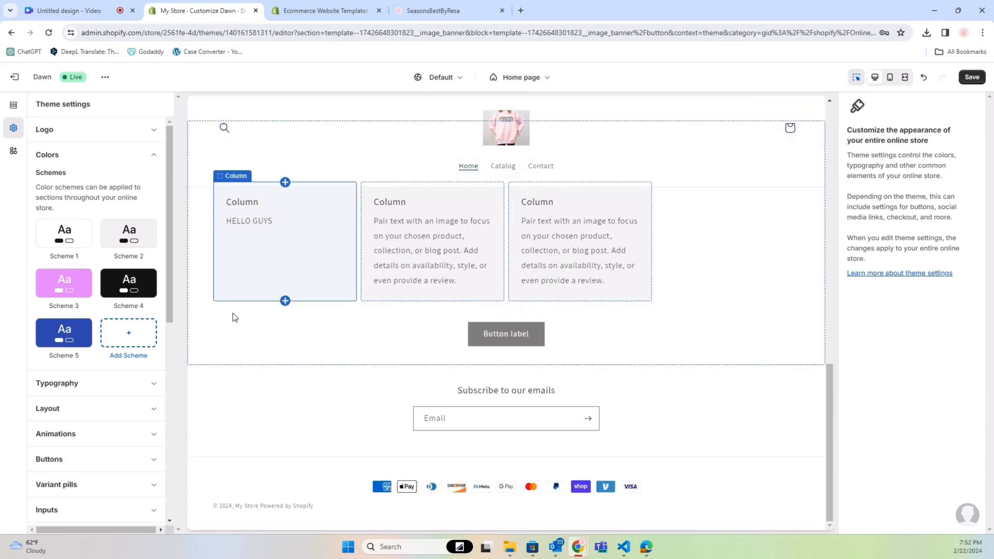
left_click(348, 411)
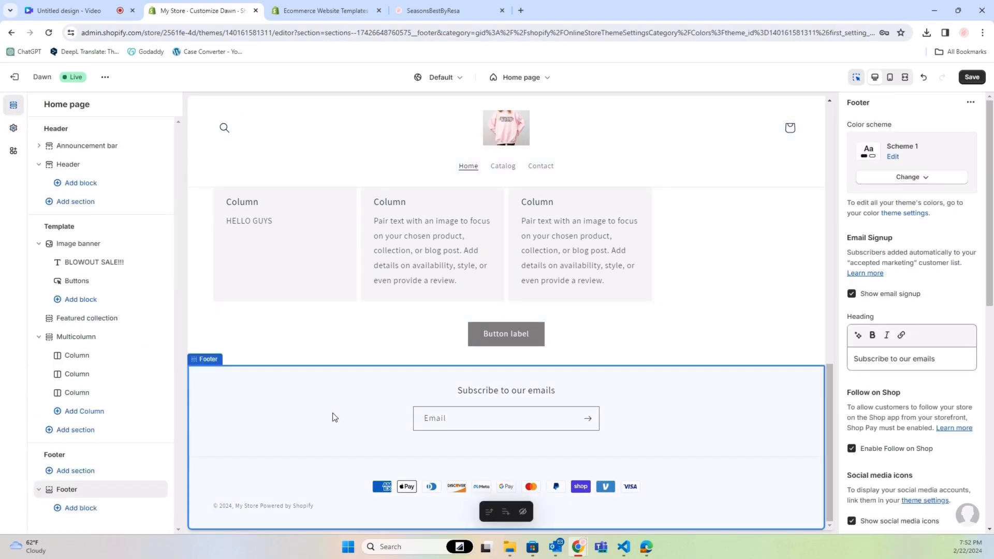
scroll(943, 271, "down", 1)
scroll(942, 274, "up", 1)
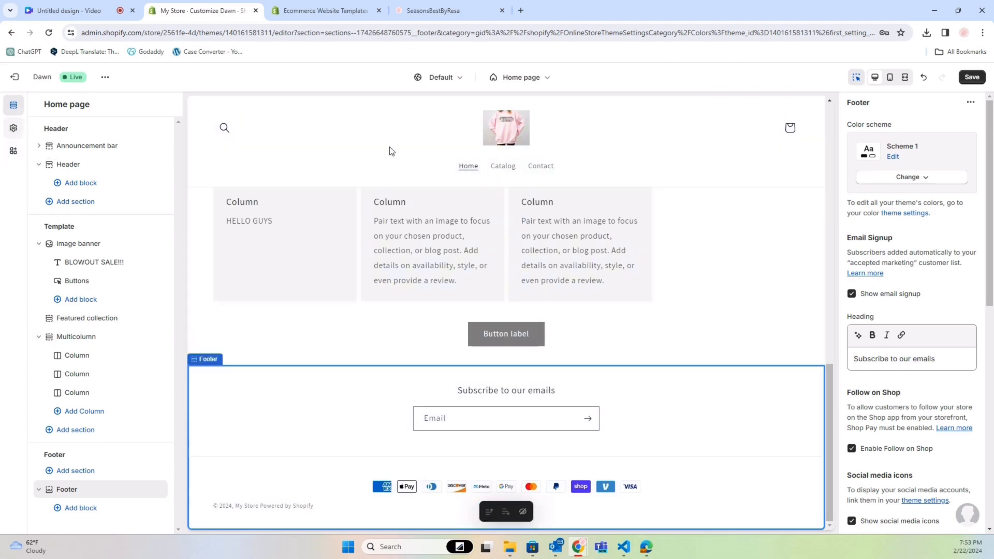
left_click(914, 179)
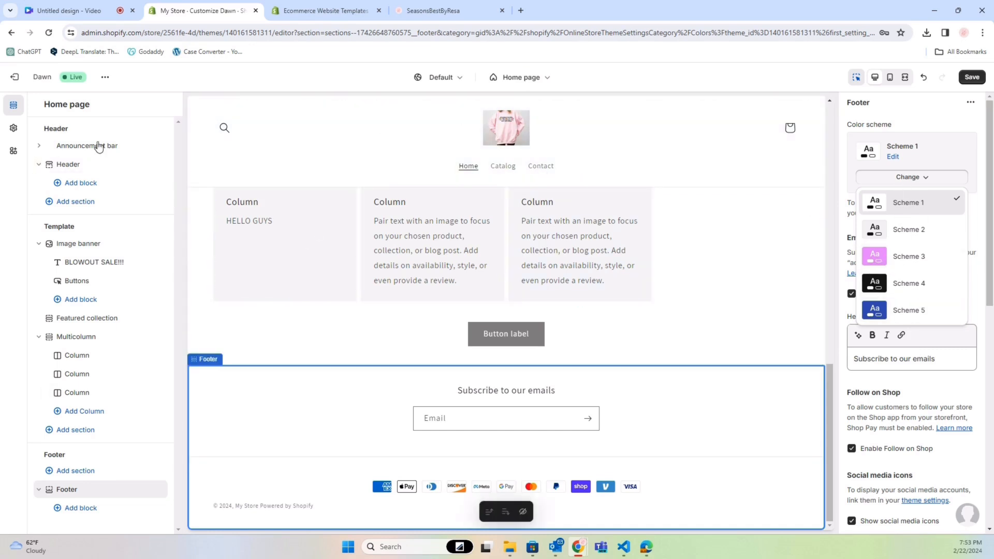
Add a new color scheme in the theme's color settings with the purple background #650C9E.
left_click(13, 129)
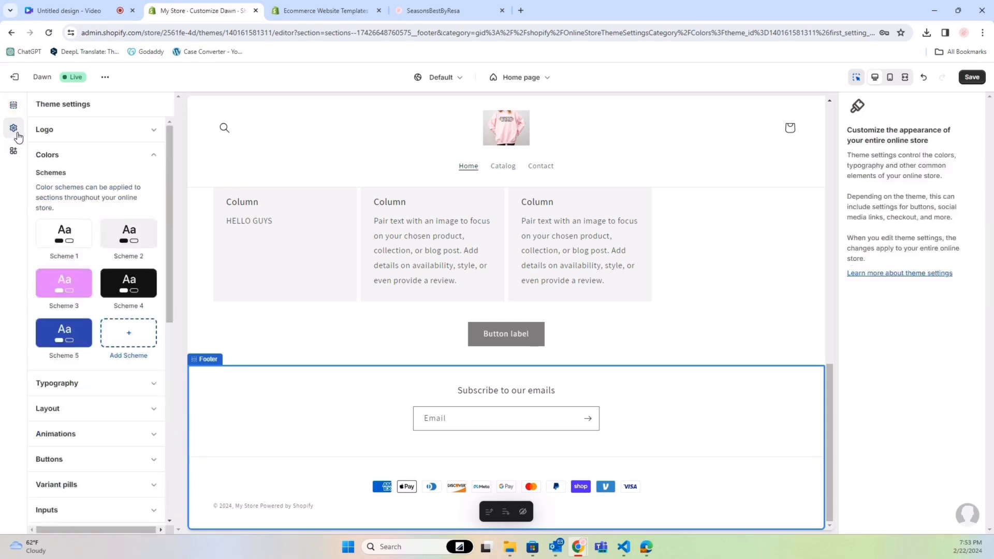
left_click(120, 343)
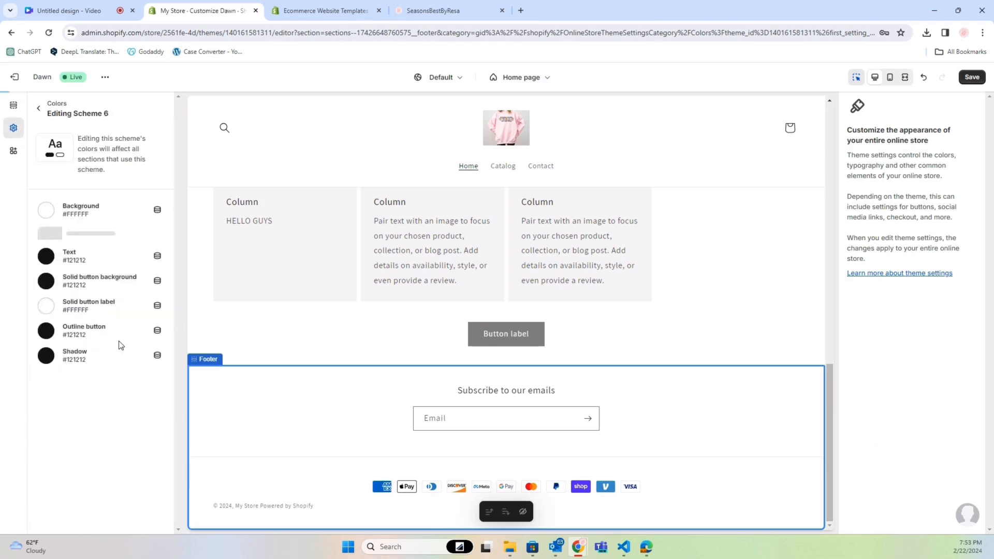
left_click(54, 214)
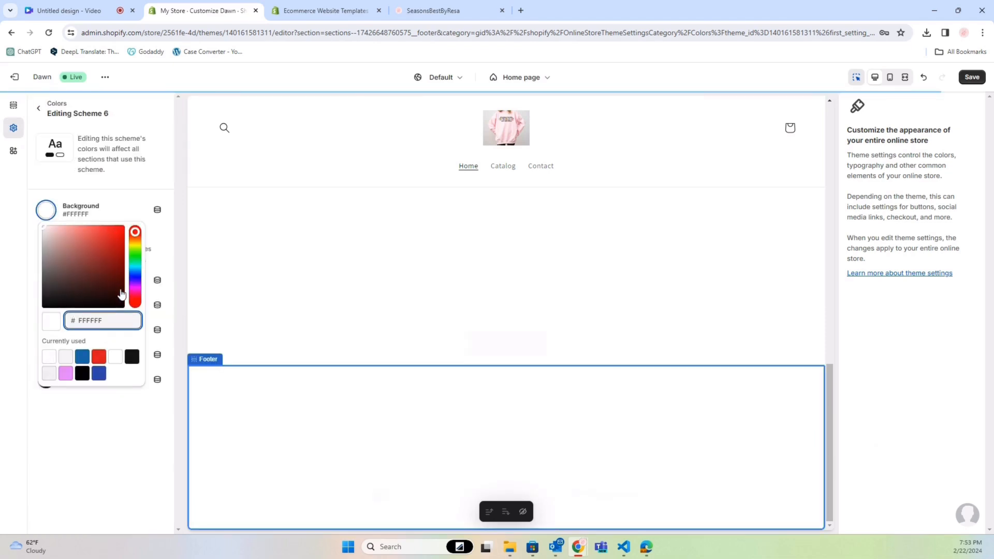
left_click(137, 289)
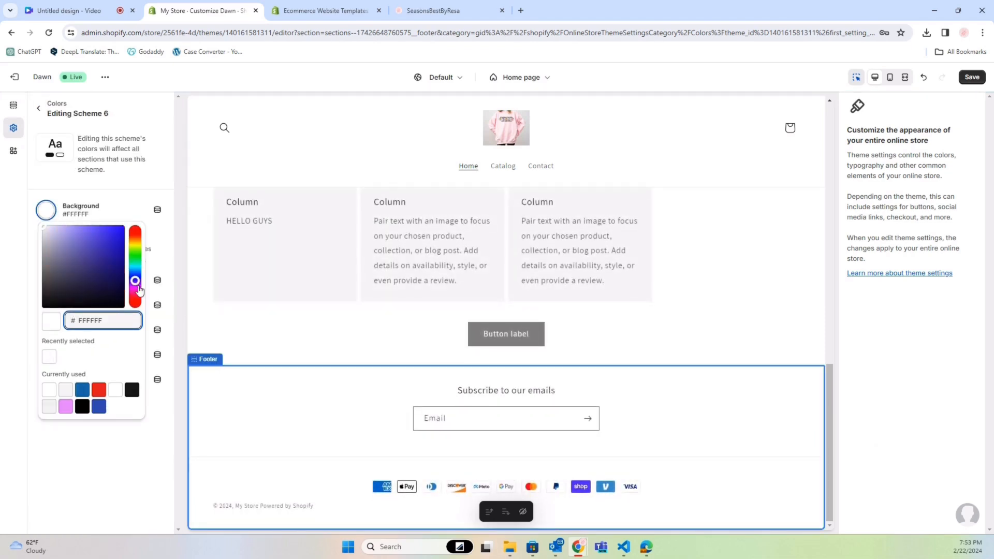
left_click(135, 287)
left_click(118, 257)
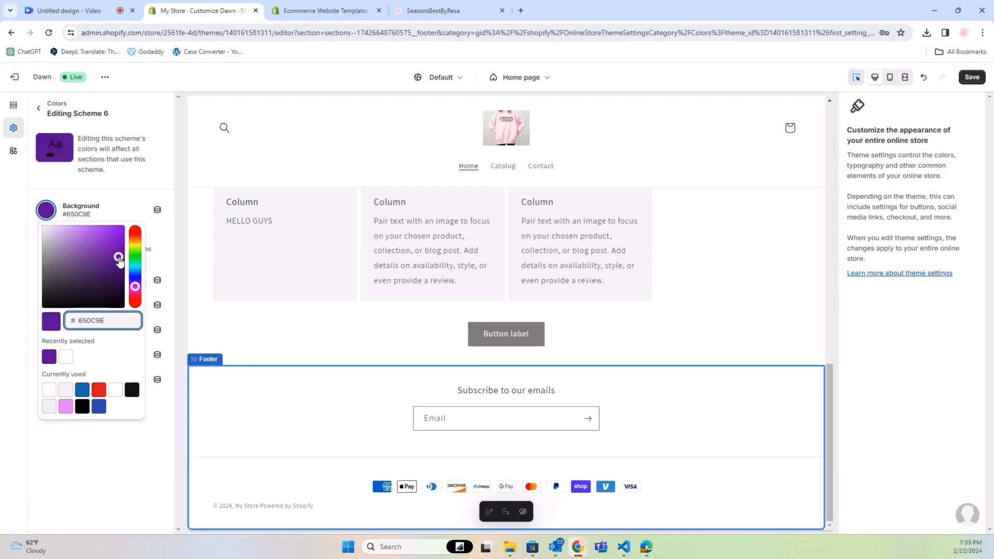
left_click(132, 432)
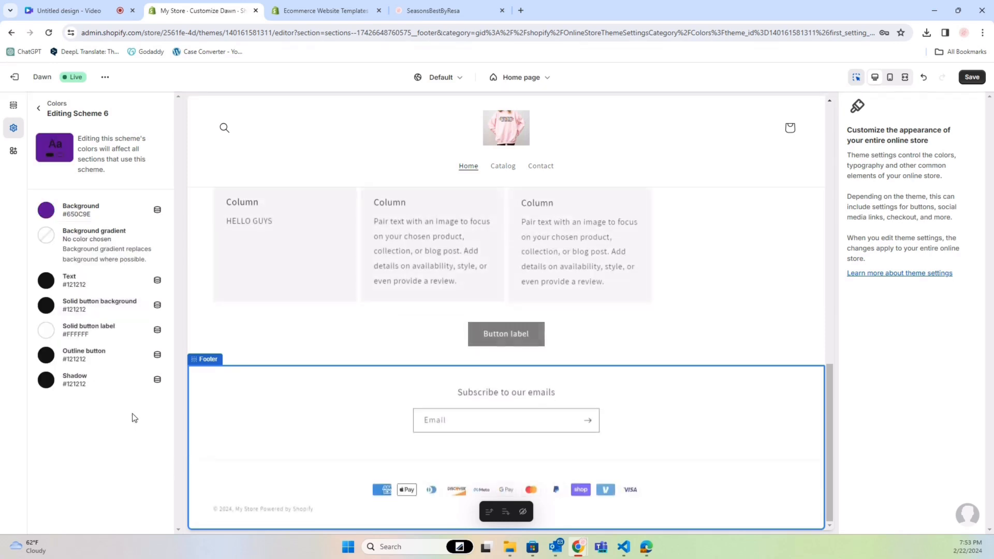
left_click(38, 108)
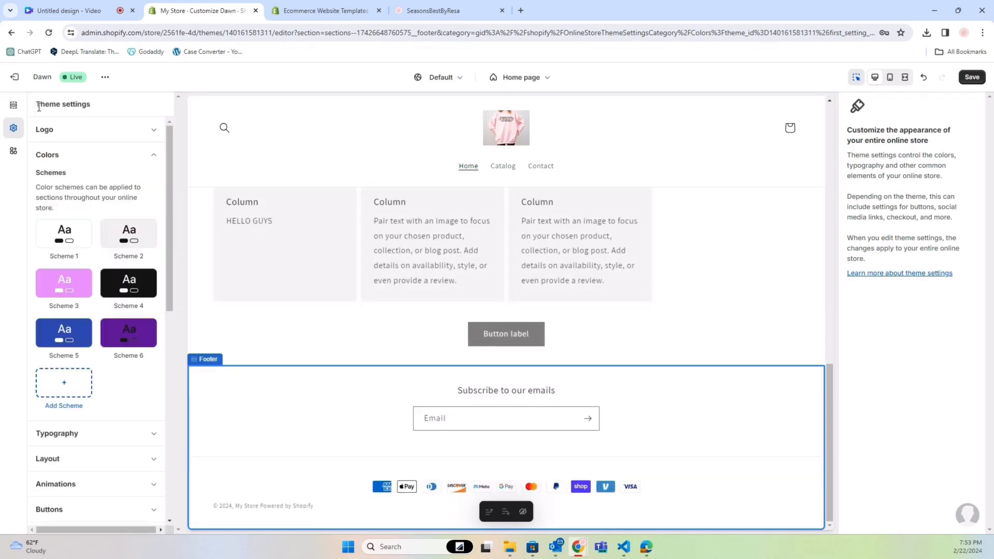
Set the footer section's color scheme to Scheme 6 and look over the footer in the preview.
left_click(332, 434)
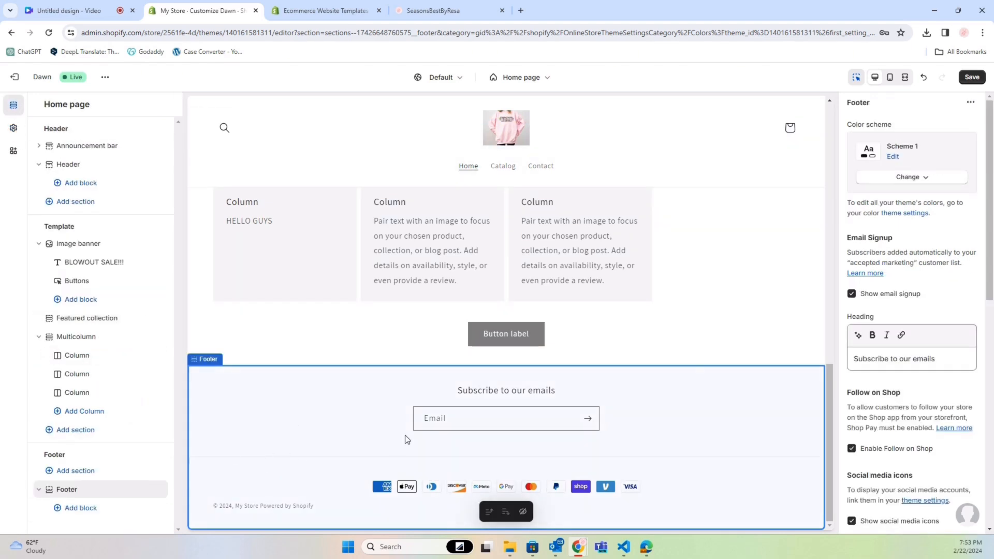
left_click(927, 178)
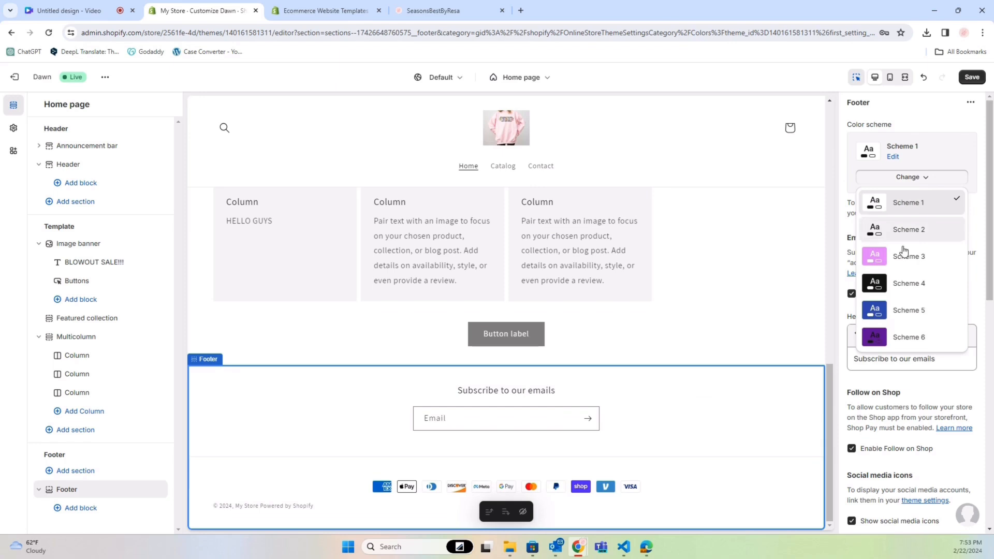
left_click(905, 337)
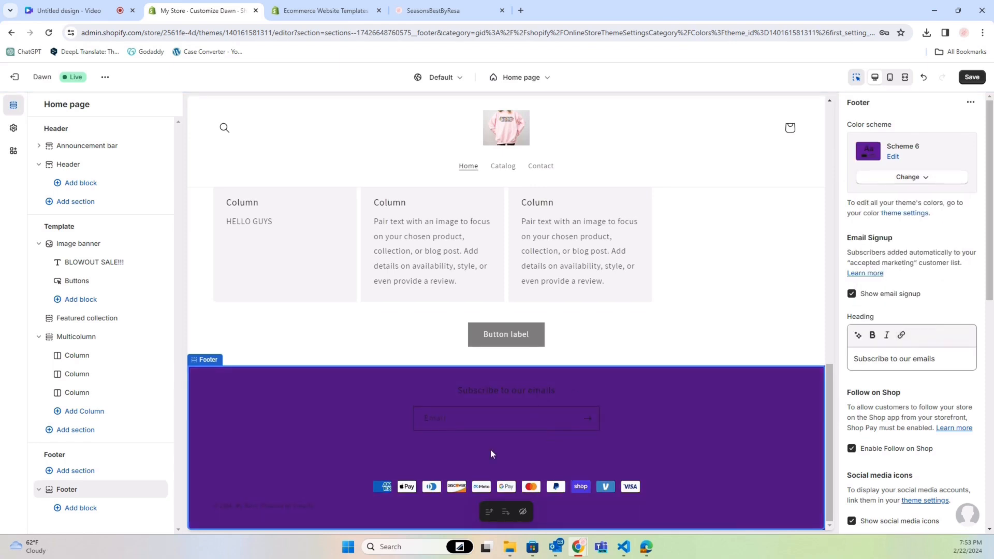
scroll(485, 455, "up", 1)
scroll(486, 455, "down", 1)
scroll(484, 455, "up", 1)
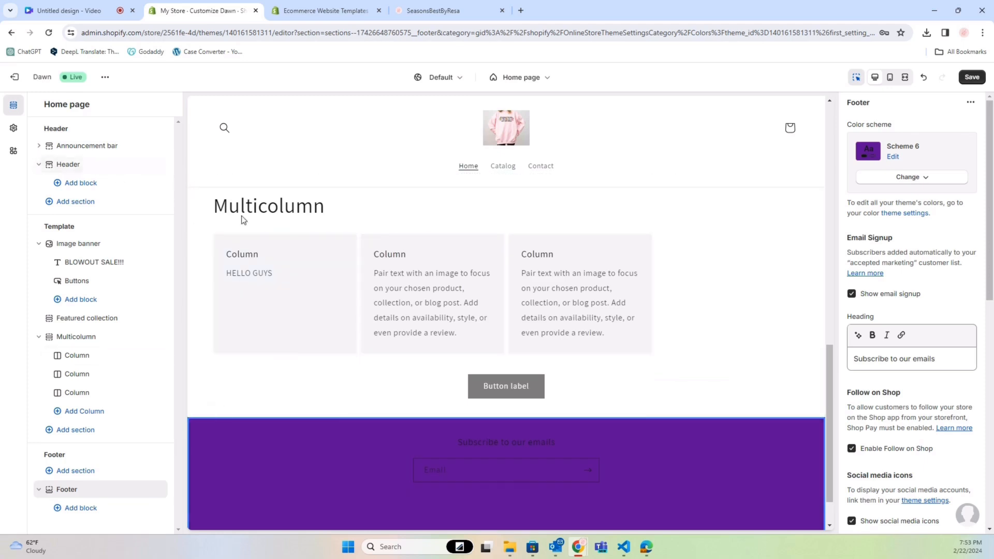
Open the Contact page in the preview and view the settings of its Page and Contact Form sections.
scroll(259, 261, "up", 10)
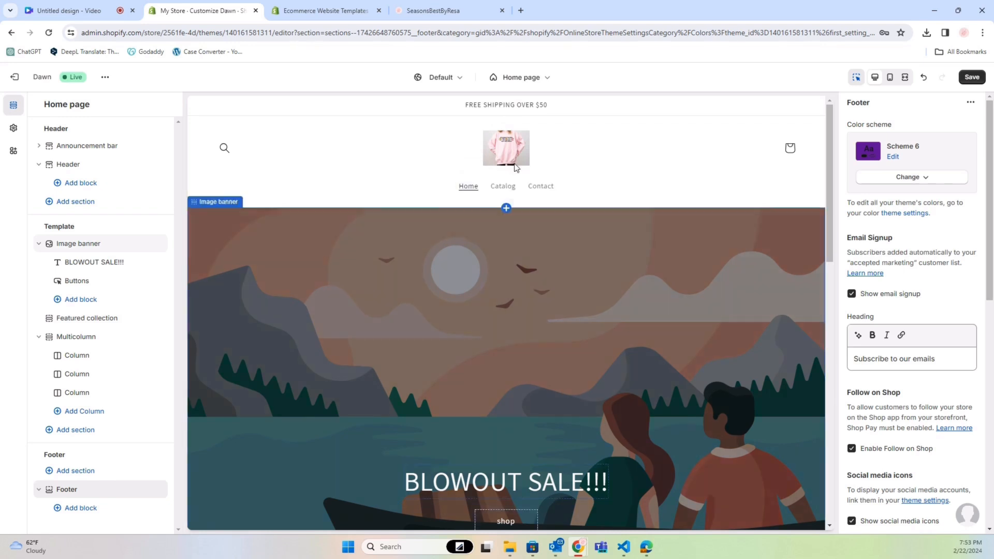
left_click(547, 194)
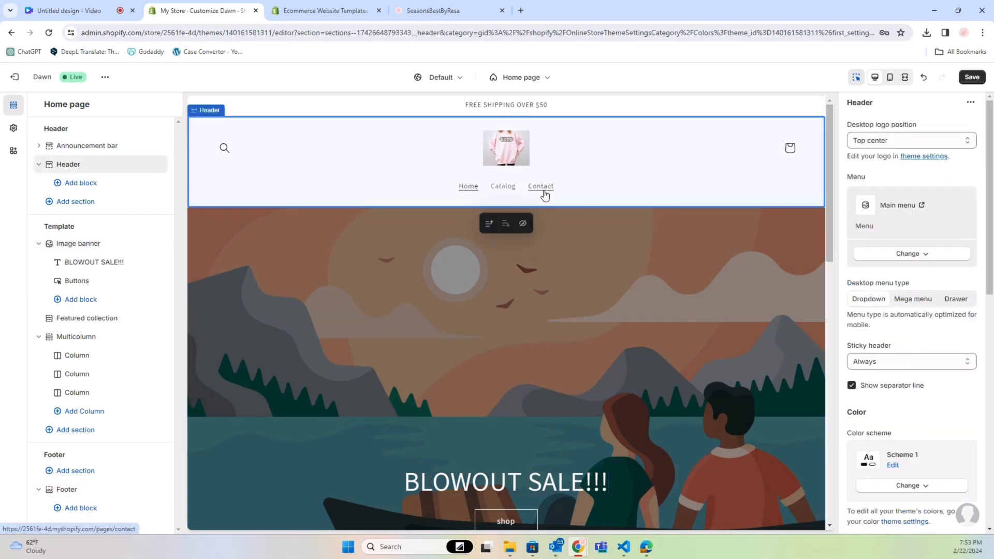
left_click(542, 188)
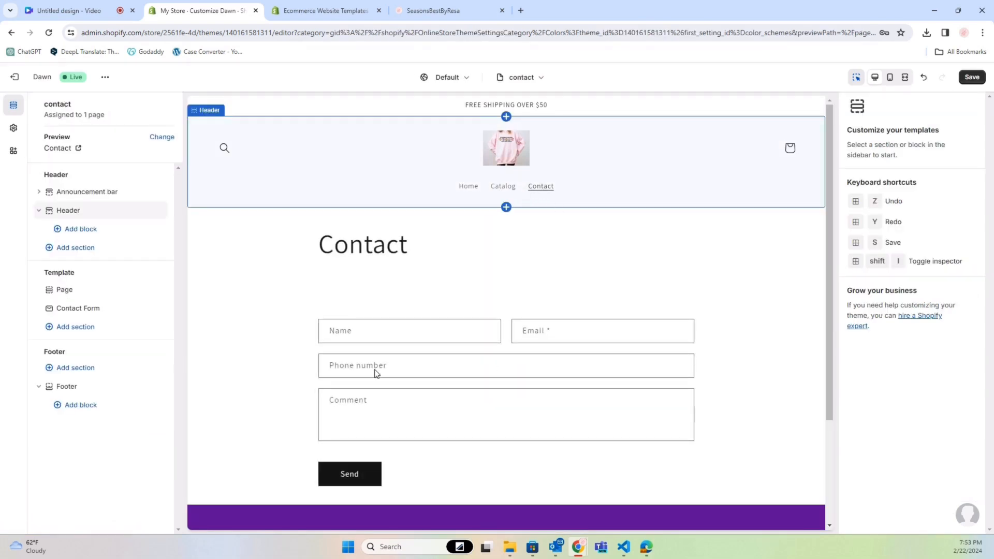
left_click(665, 293)
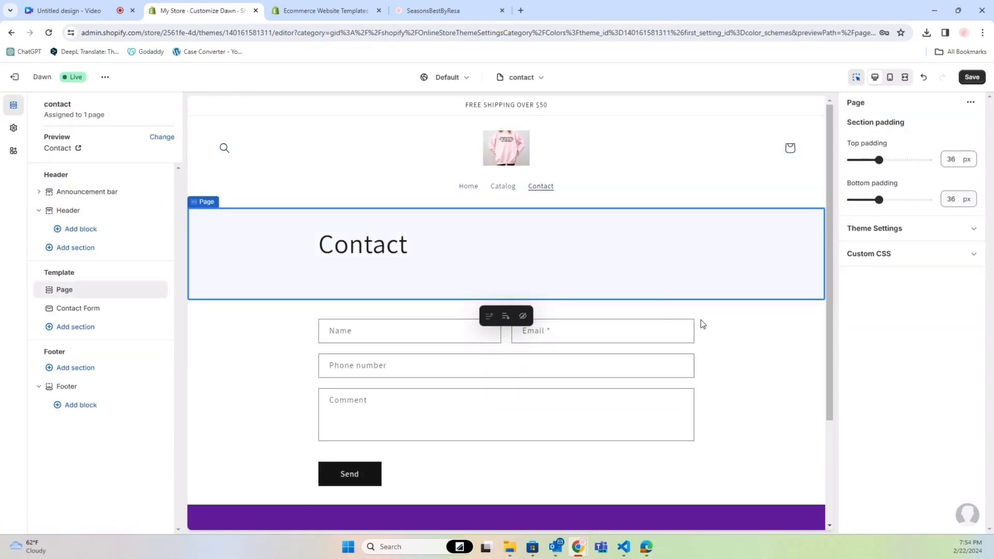
left_click(754, 374)
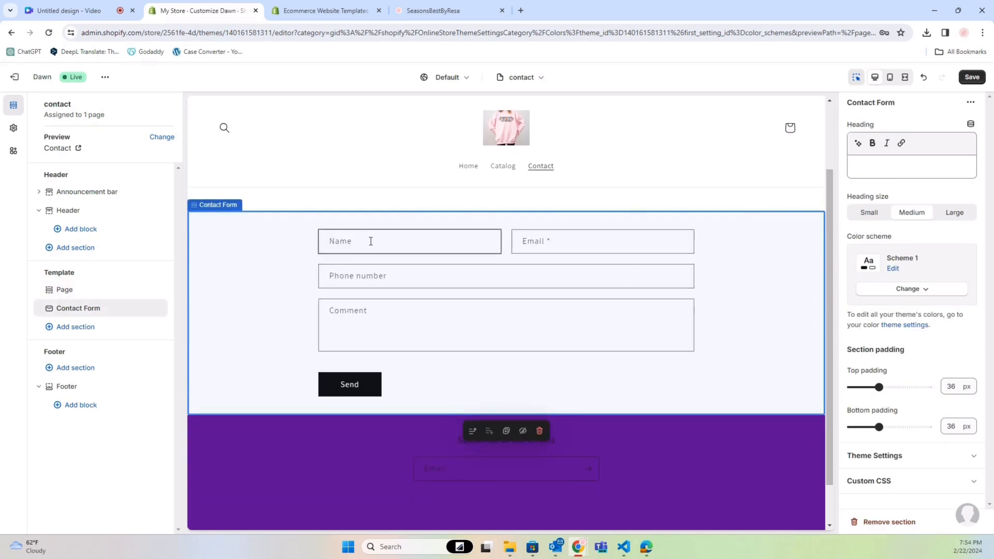
Leave the theme editor without saving the changes and open the store settings.
left_click(14, 83)
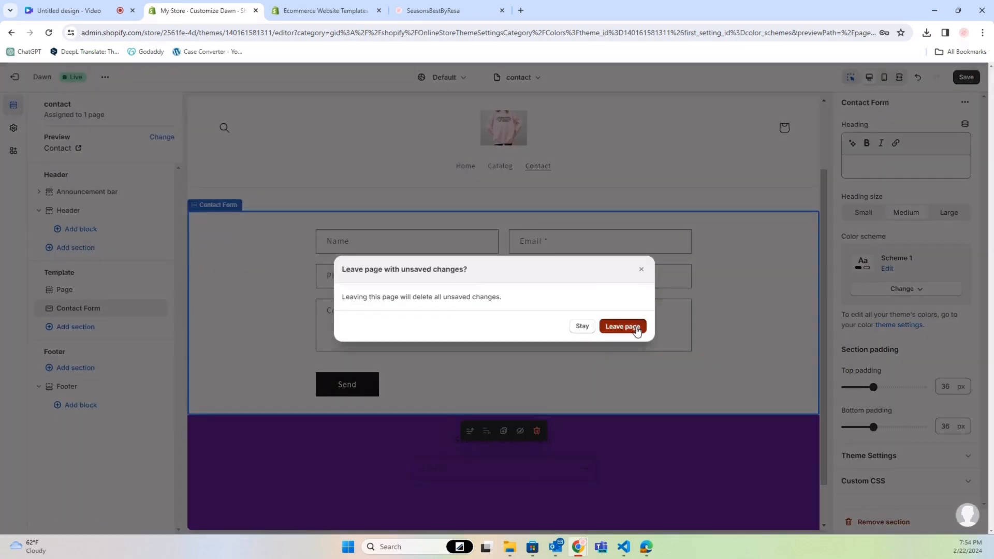
left_click(637, 330)
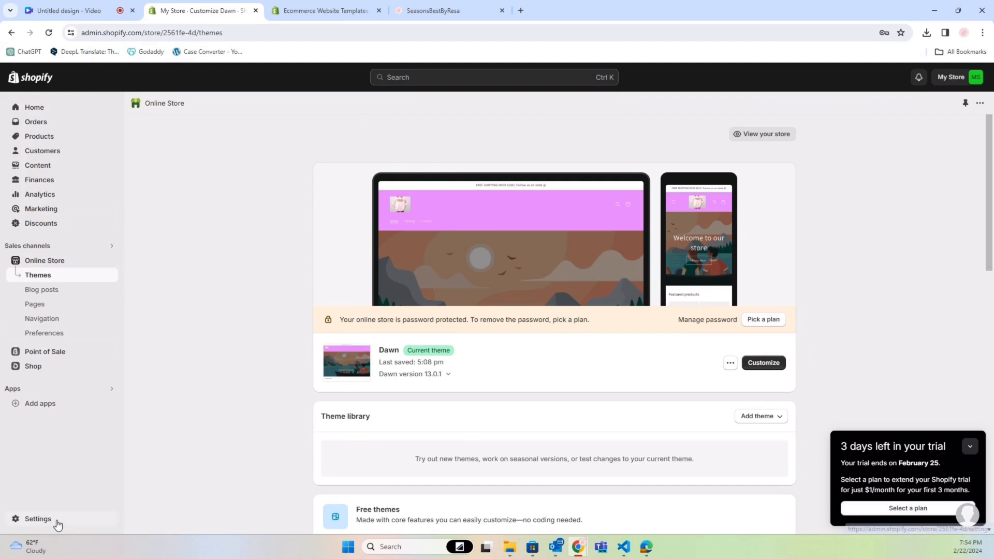
left_click(57, 524)
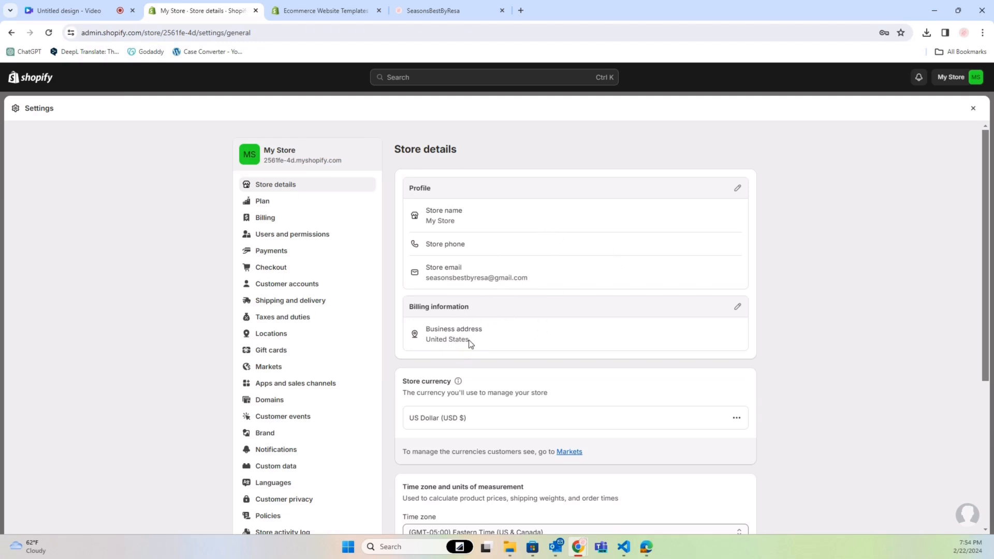
Change the store name in the store profile to "Rosa'sLuxe" and save it.
left_click(737, 188)
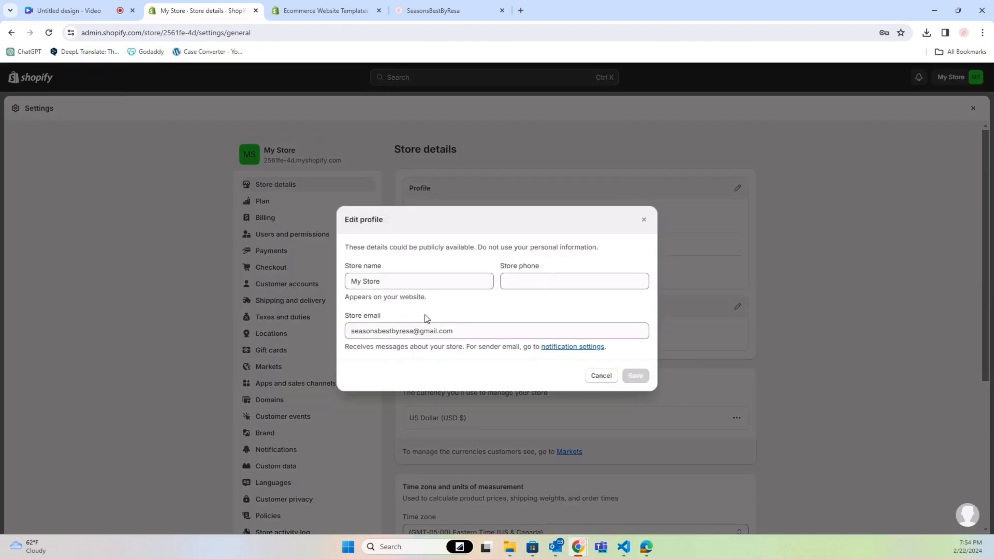
left_click_drag(478, 282, 263, 314)
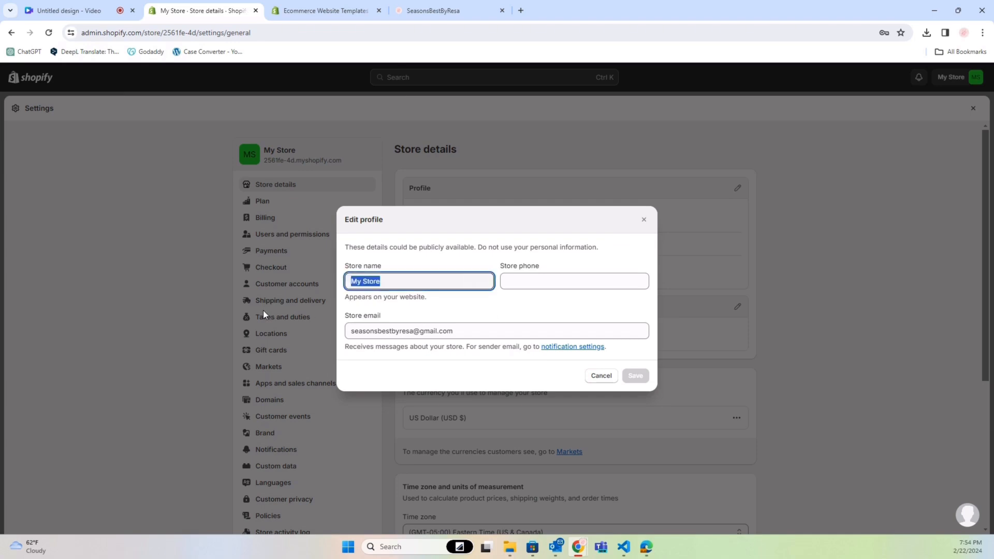
type("Rosa")
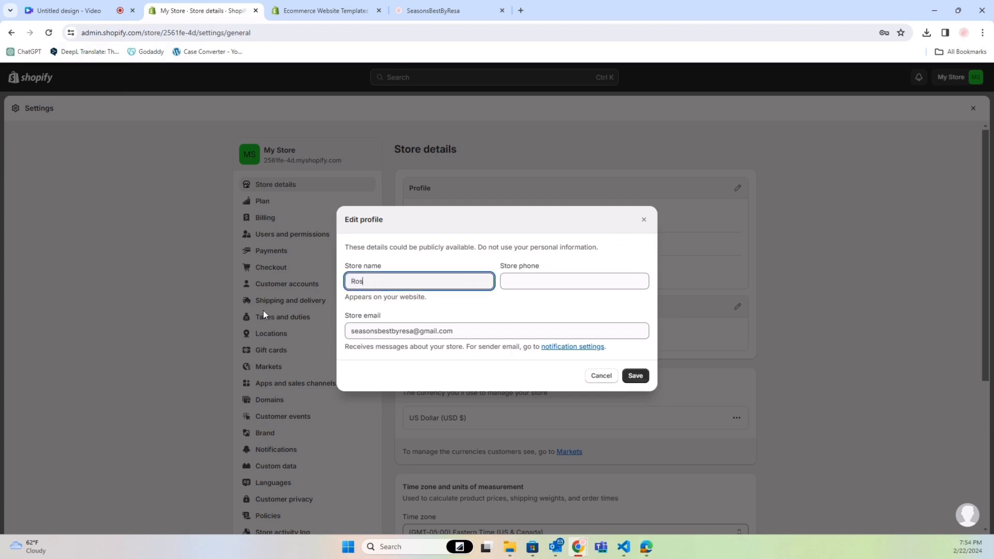
type("'sLuxe")
left_click(646, 377)
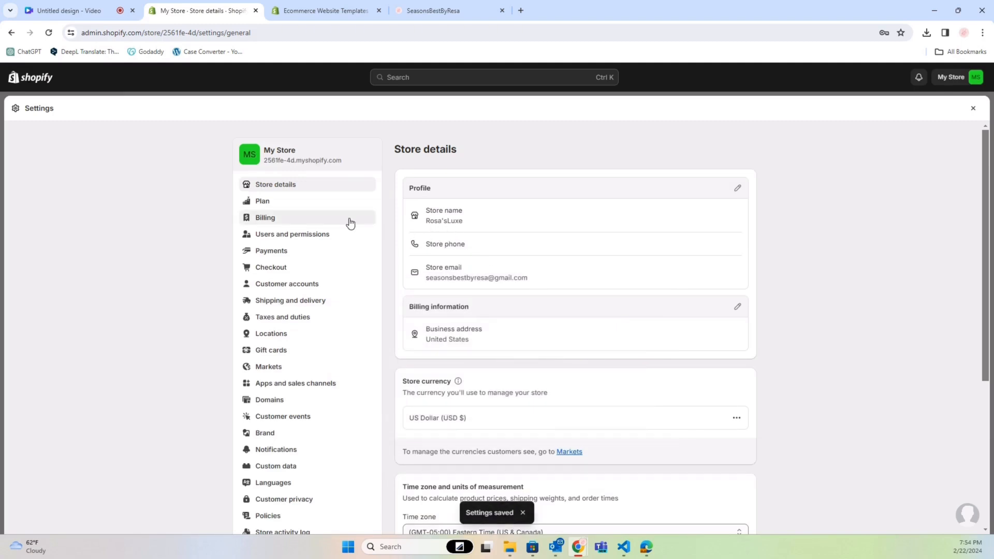
Look through the store's plan, billing, users and permissions, and payments settings.
left_click(284, 203)
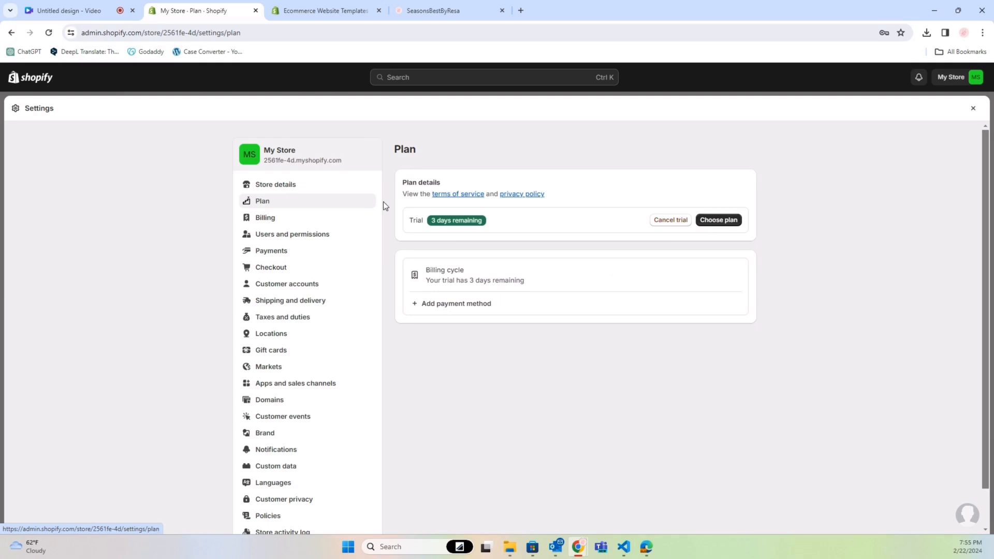
left_click(316, 222)
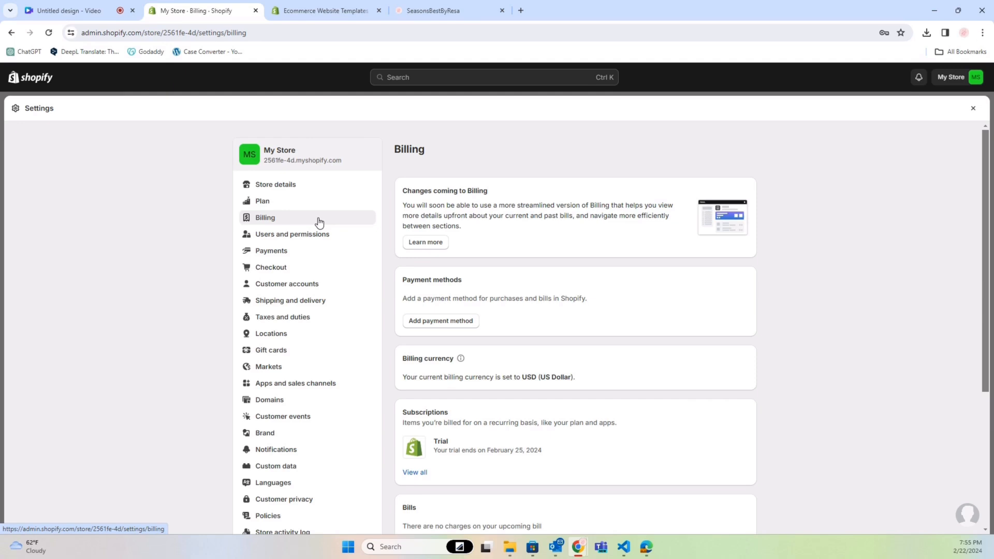
left_click(290, 242)
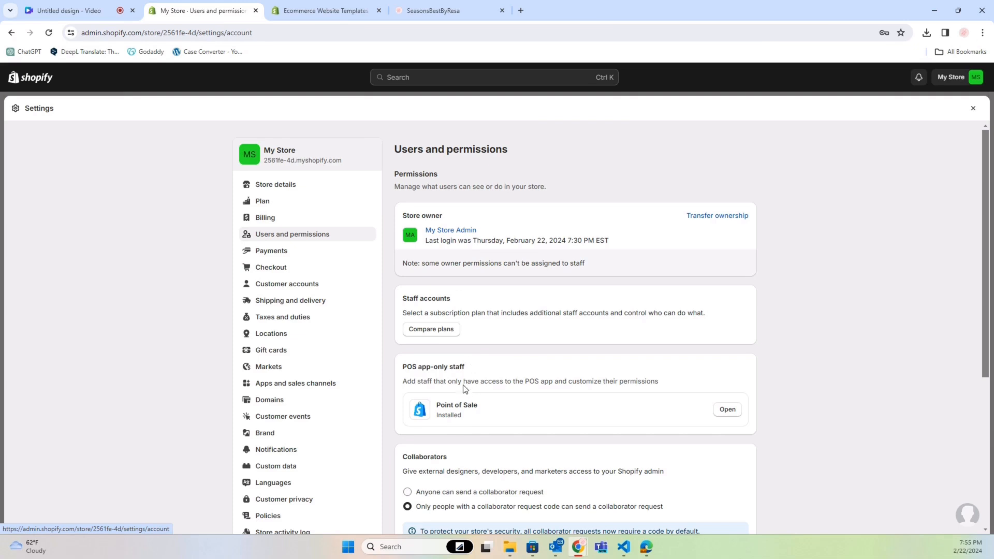
left_click(307, 251)
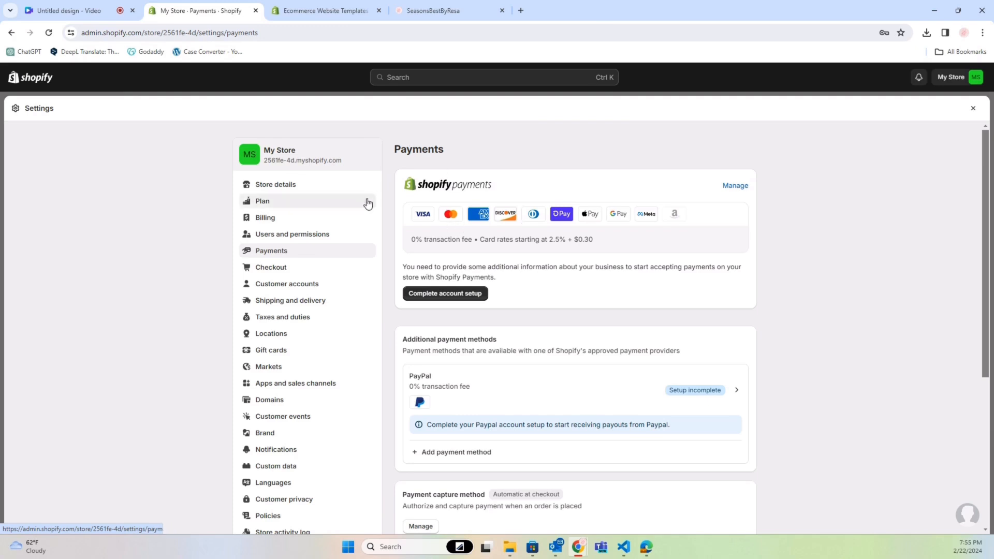
In the checkout settings, try "Require first and last name" for the customer's full name, then restore "Only require last name".
left_click(316, 268)
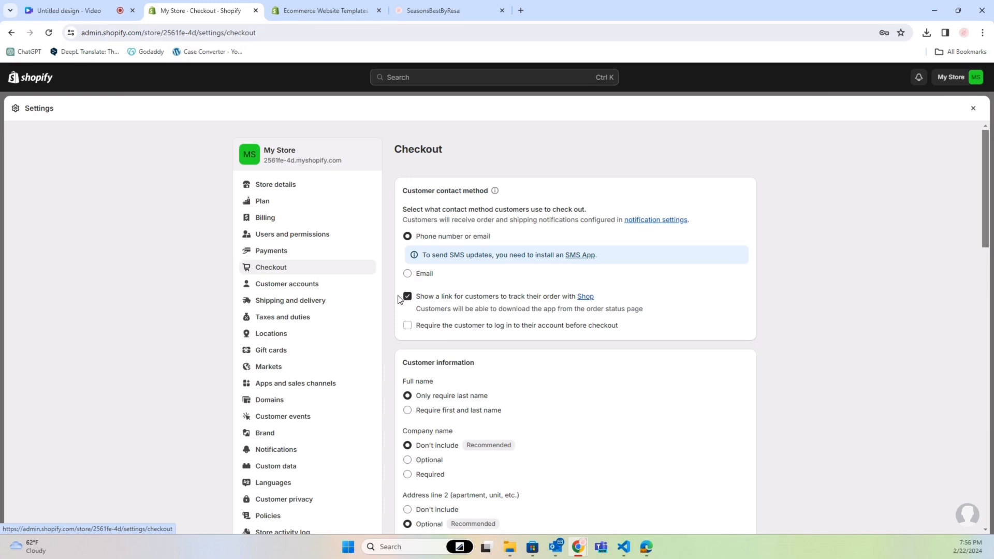
scroll(401, 303, "down", 1)
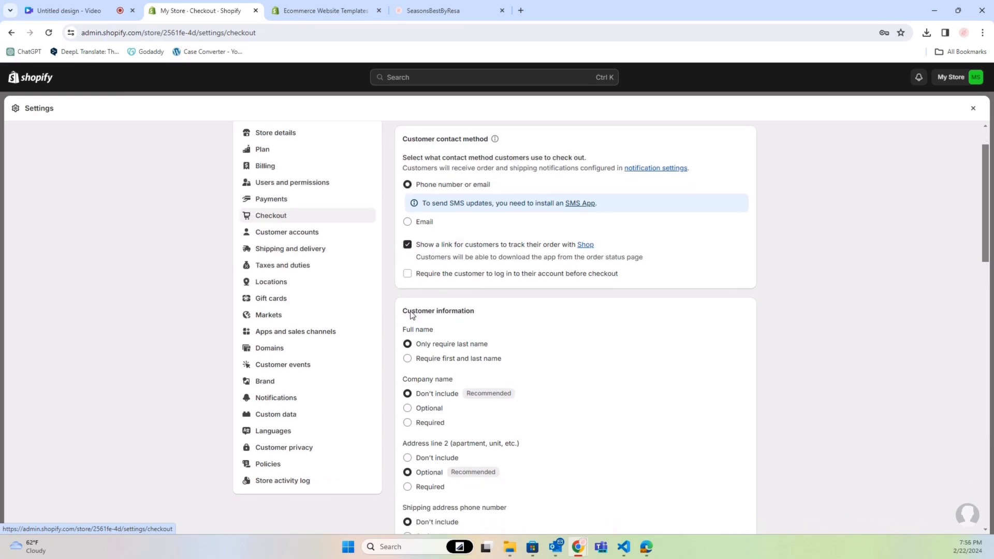
scroll(407, 313, "down", 1)
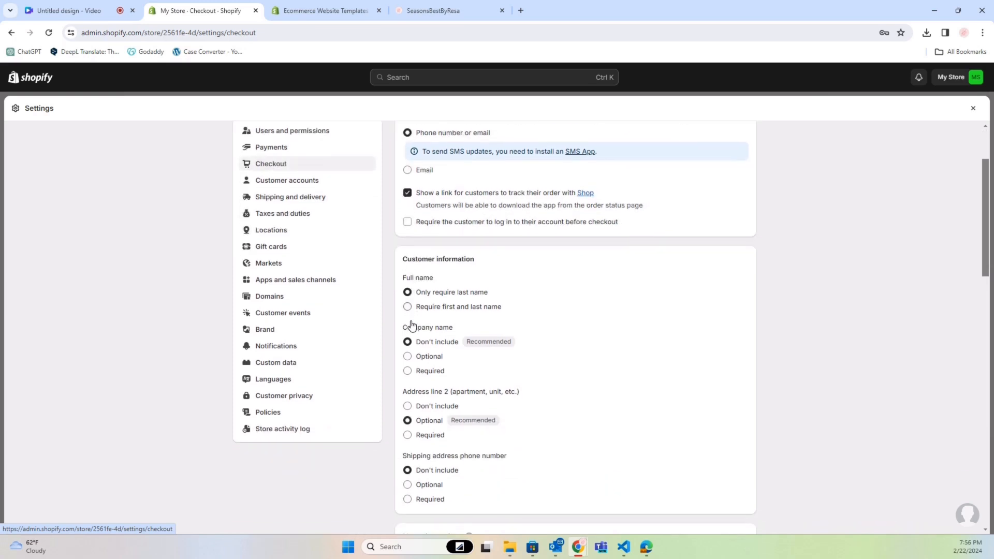
left_click(447, 313)
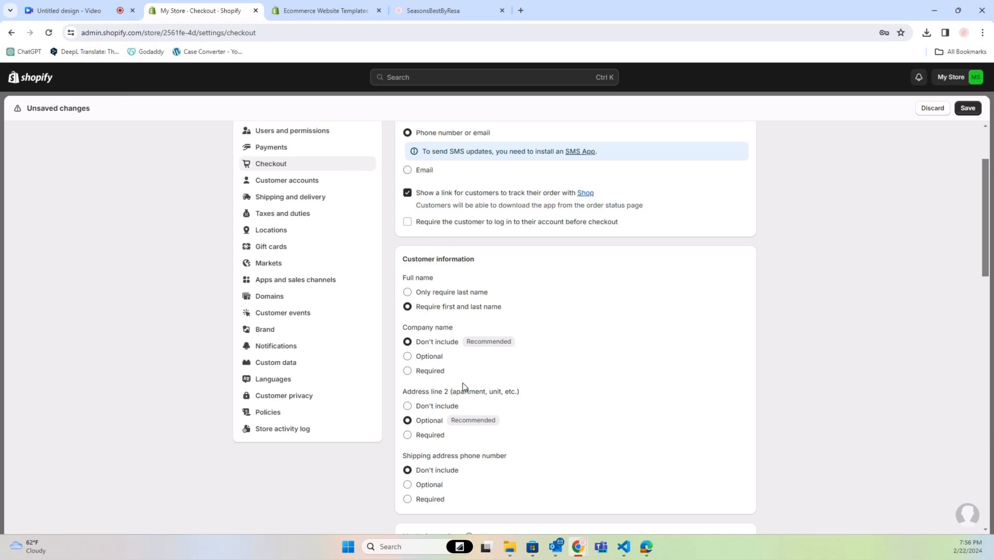
left_click(445, 297)
Look over the checkout settings for marketing options, tipping and address collection preferences.
scroll(440, 313, "down", 5)
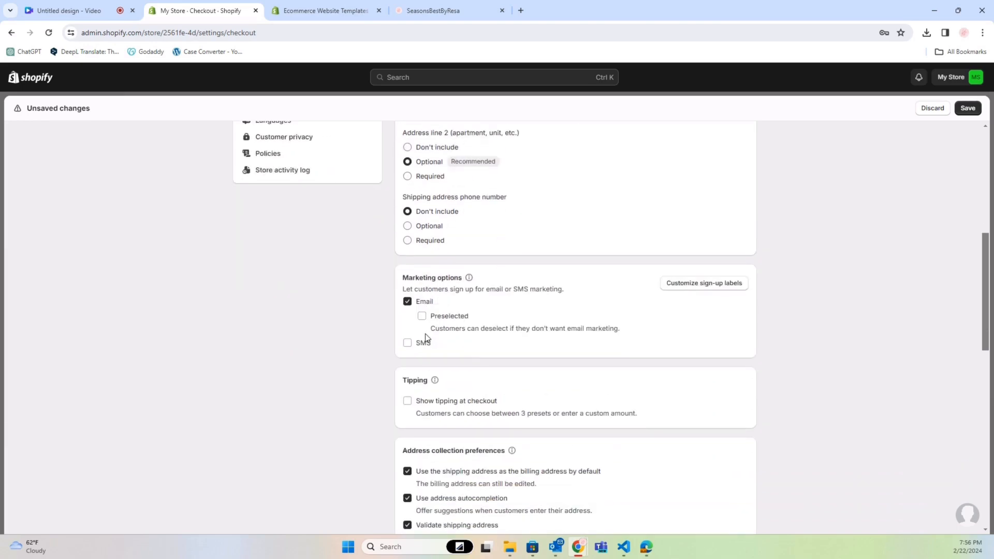
scroll(426, 337, "down", 1)
scroll(426, 337, "up", 7)
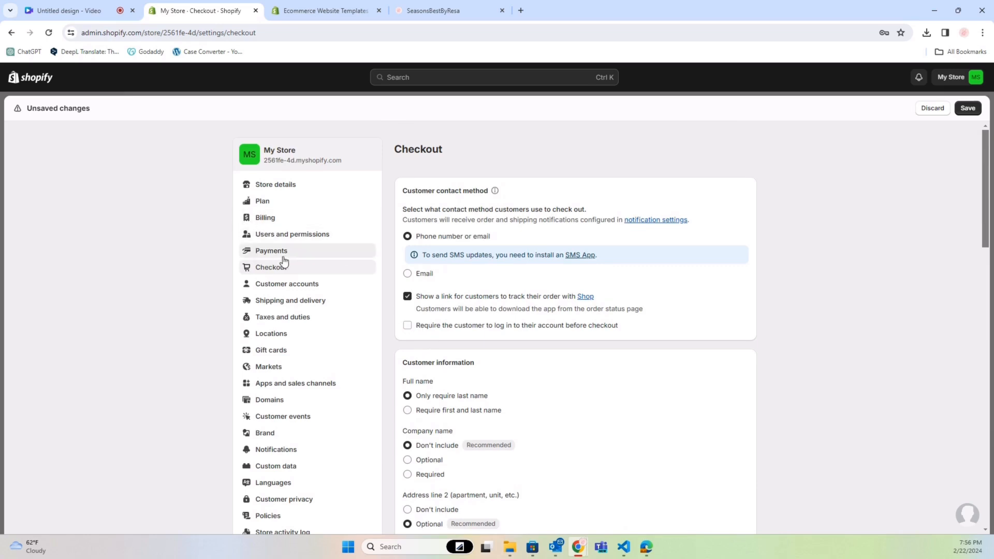
View the store's shipping and delivery settings and its regional taxes and duties settings.
left_click(279, 302)
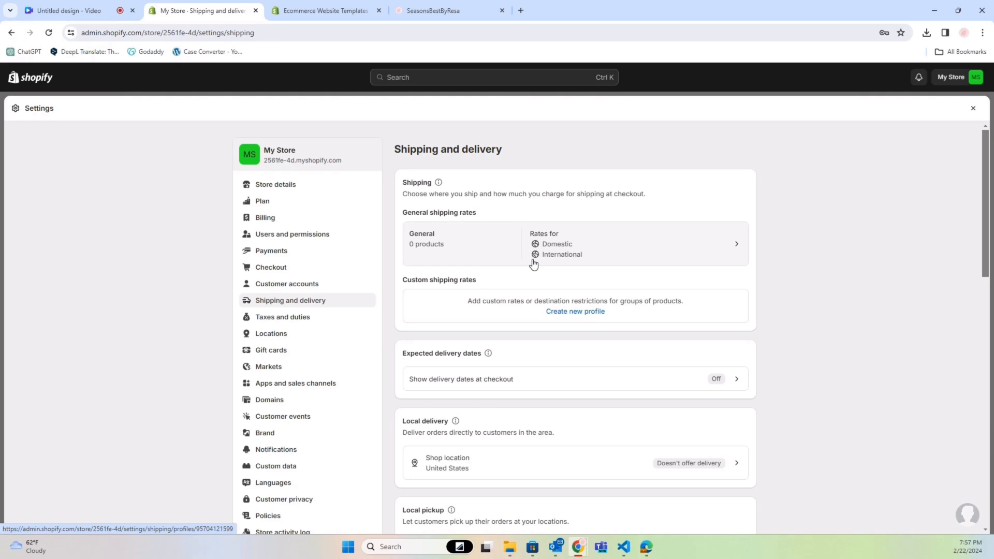
left_click(292, 318)
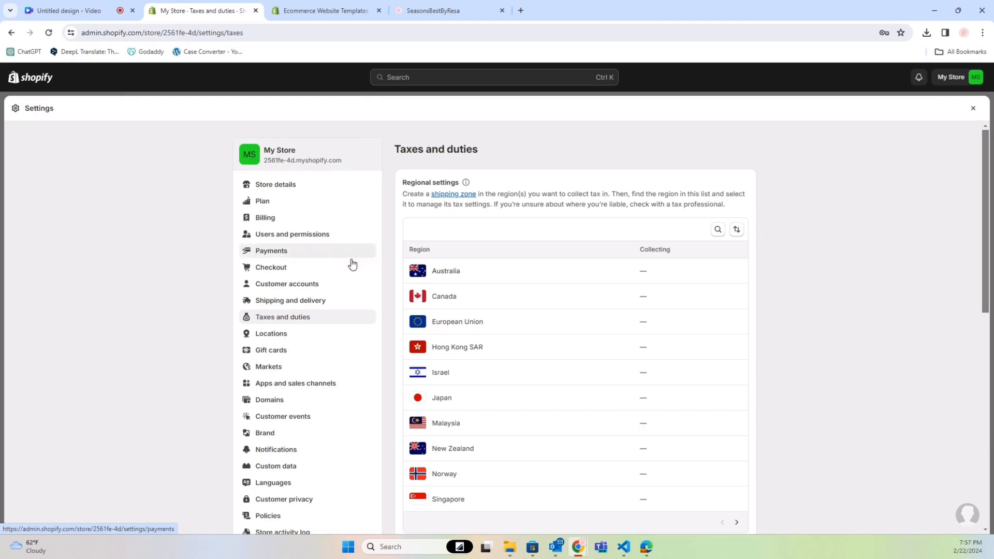
View the store's domain settings and compare them with the custom web address of the live SeasonsBestByResa storefront.
scroll(322, 295, "down", 2)
left_click(322, 302)
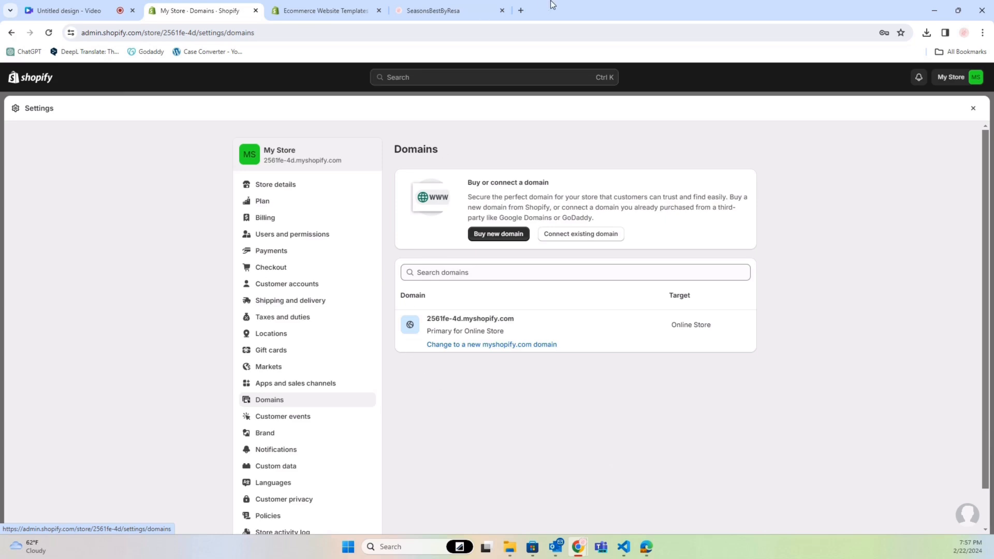
left_click(440, 10)
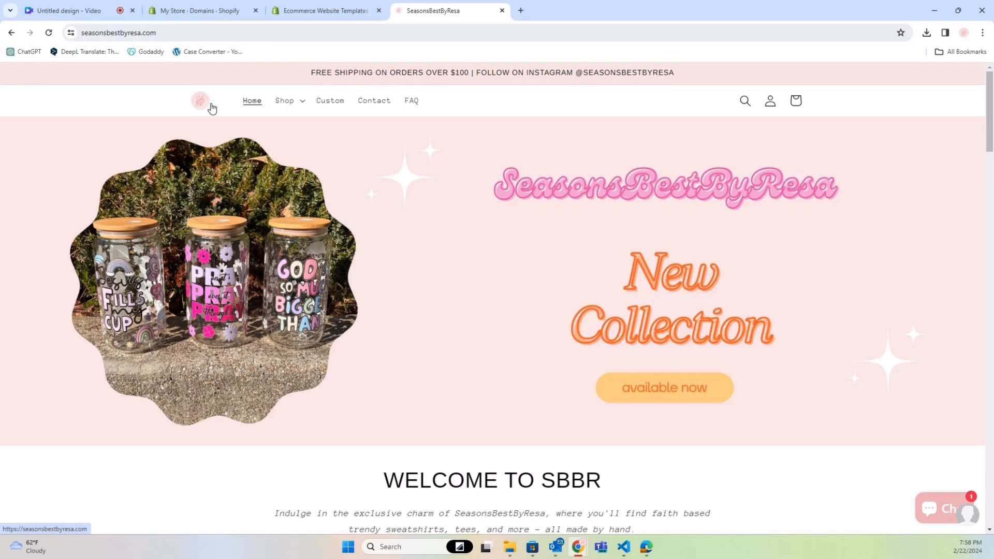
left_click(213, 11)
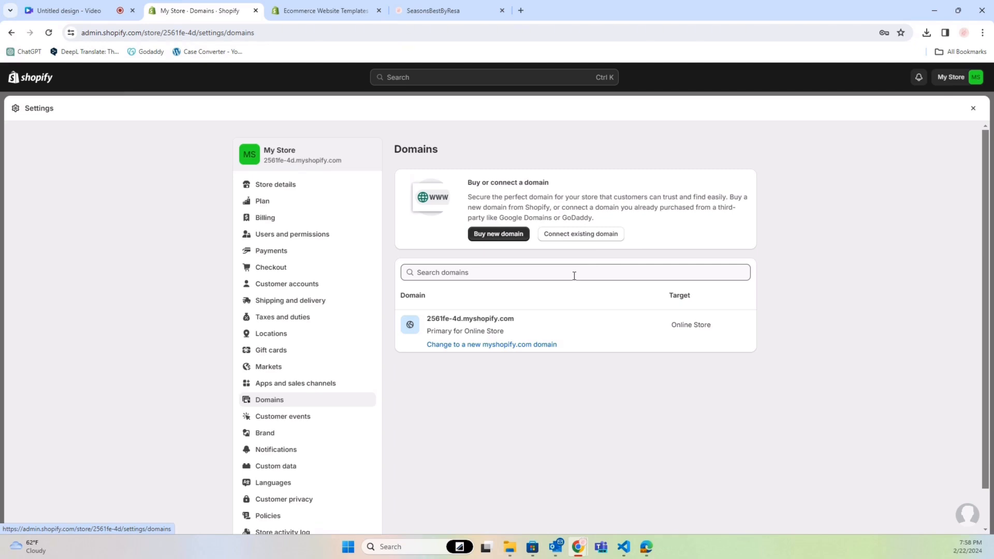
Start buying a new domain and search for "rosaluxe", then for "shoprosaluxe".
left_click(520, 238)
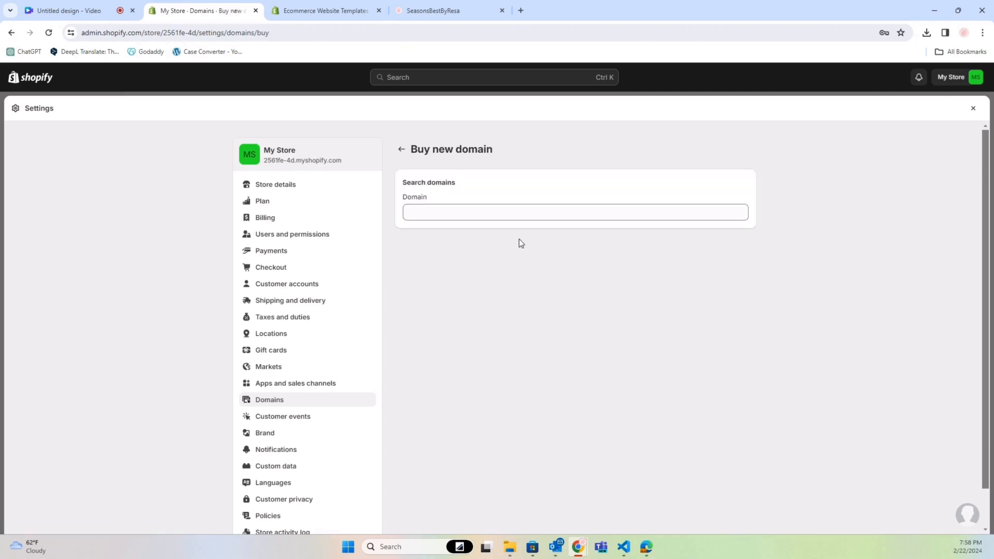
left_click(498, 212)
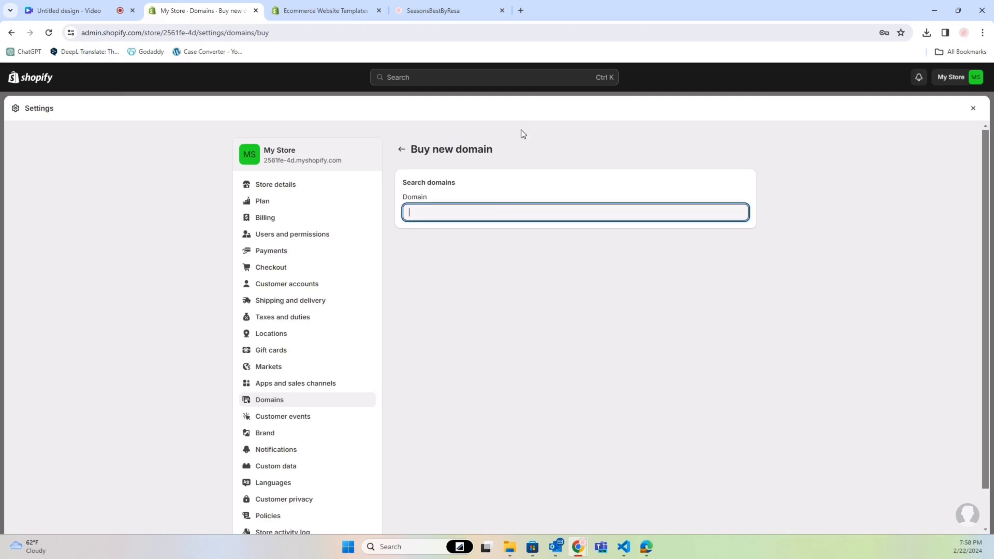
type("rosaluxe")
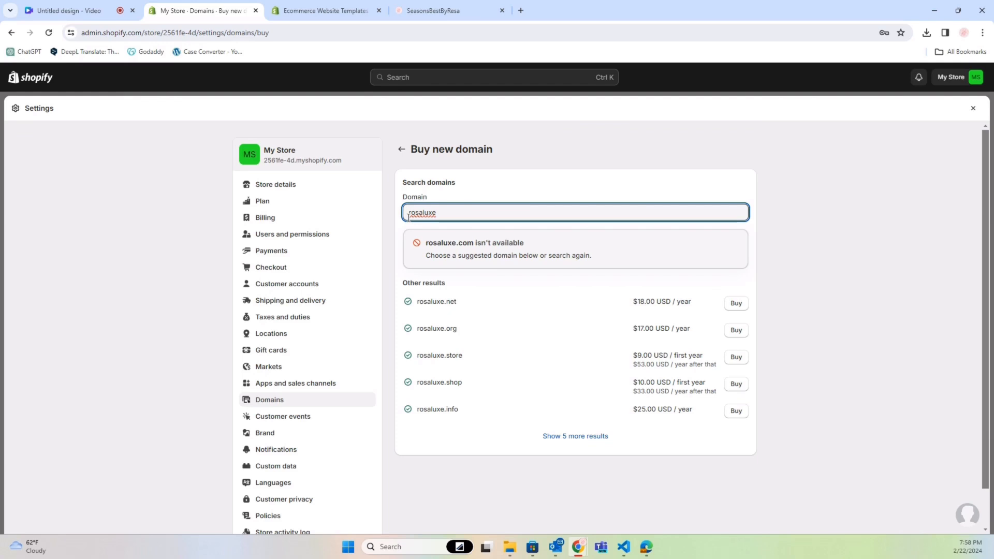
type("shop")
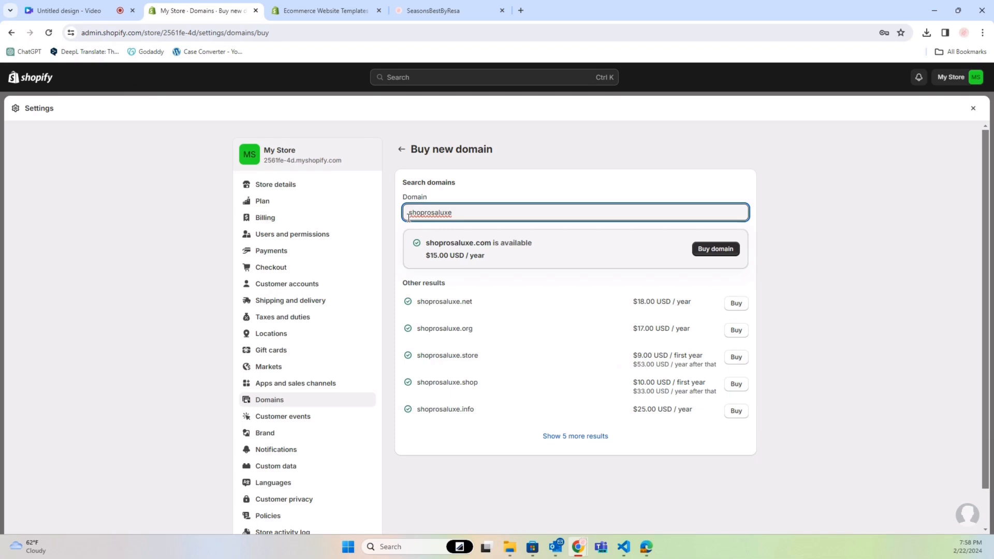
Refine the domain search to "shoprosasluxe", then shorten it to "rosasluxe".
left_click(437, 214)
type("s")
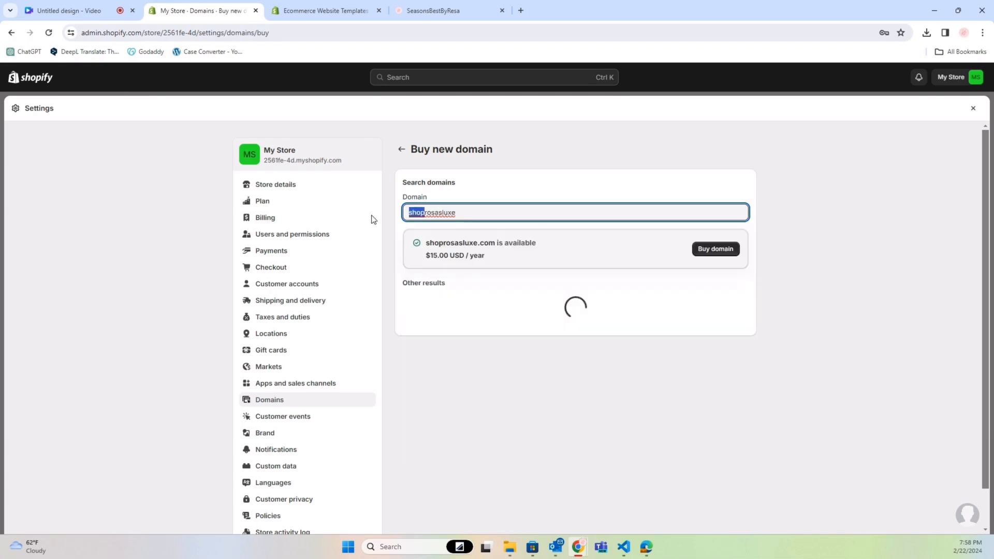
left_click_drag(425, 213, 329, 223)
key("BackSpace")
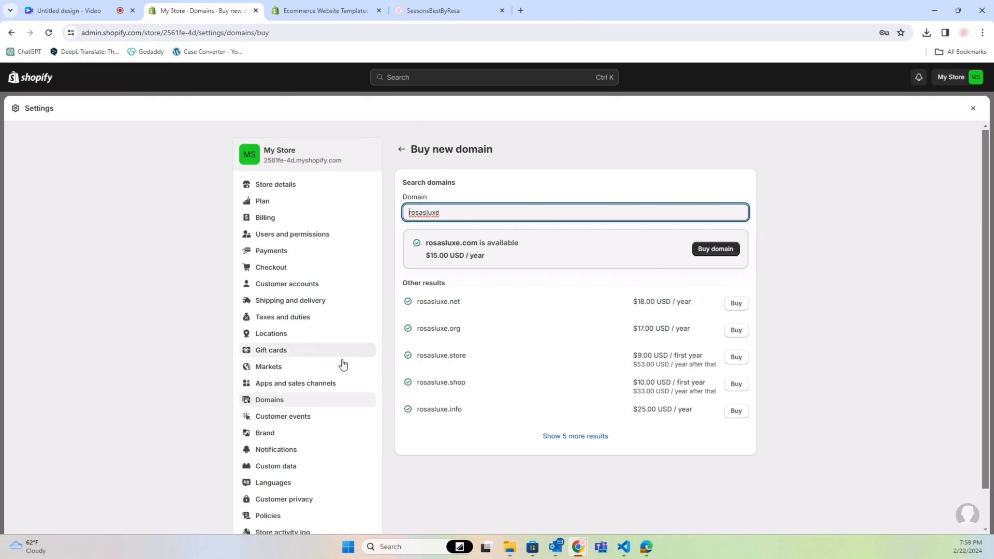
View the store's notification settings and look through the customer notifications for orders, local pickup and delivery.
scroll(336, 369, "down", 1)
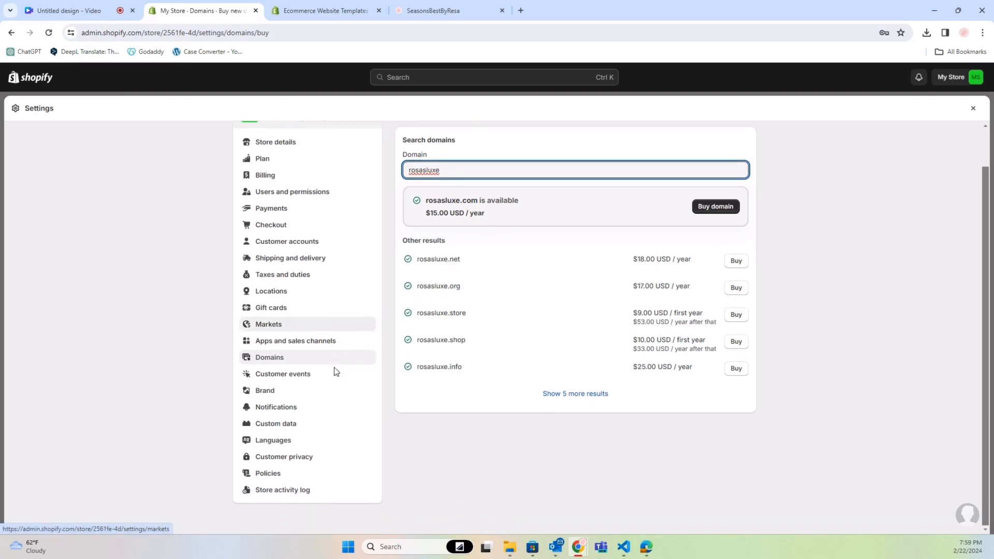
left_click(290, 409)
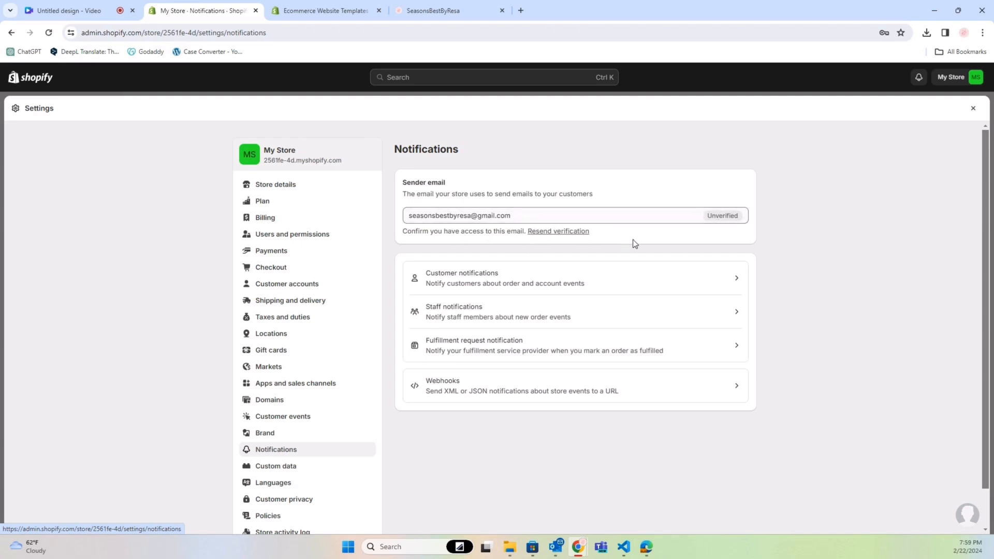
scroll(337, 238, "down", 1)
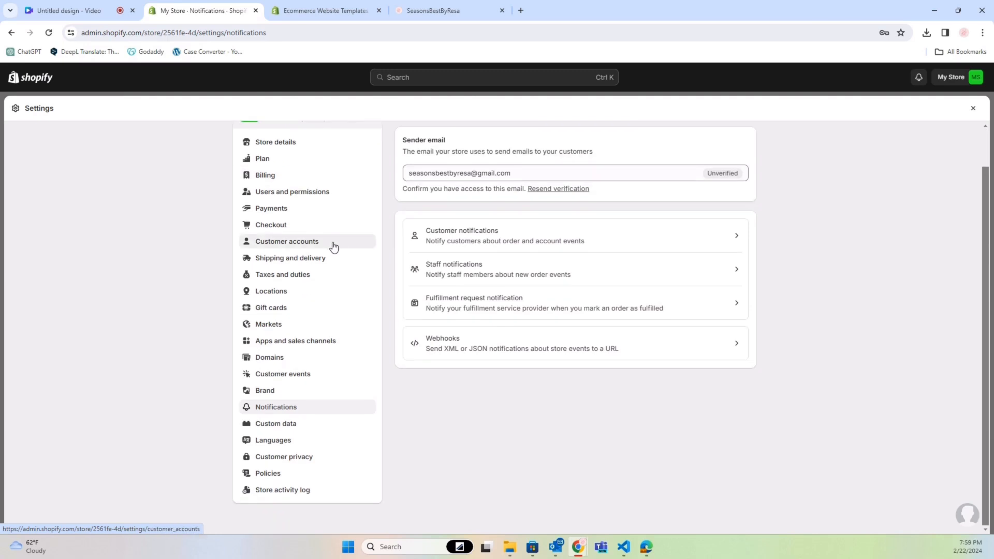
left_click(495, 237)
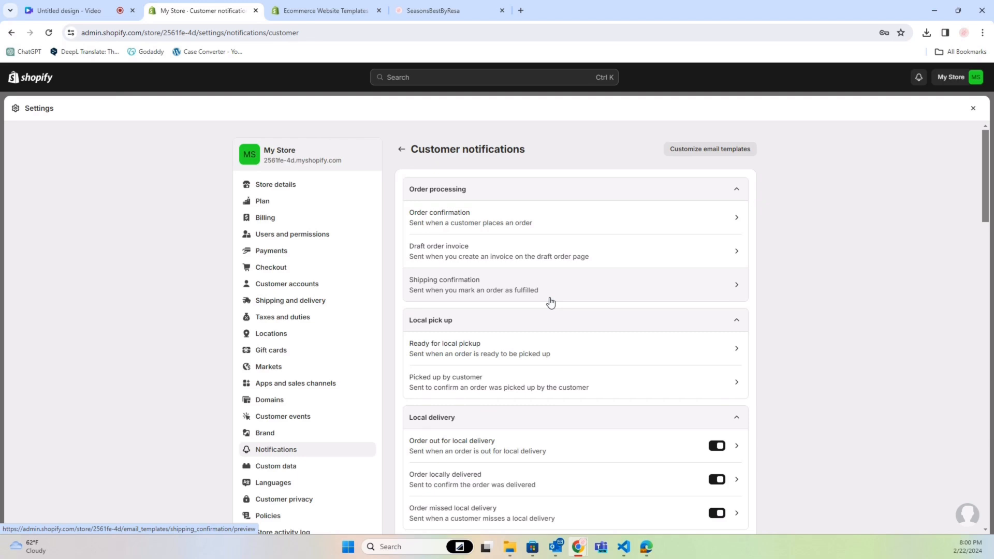
scroll(550, 303, "down", 3)
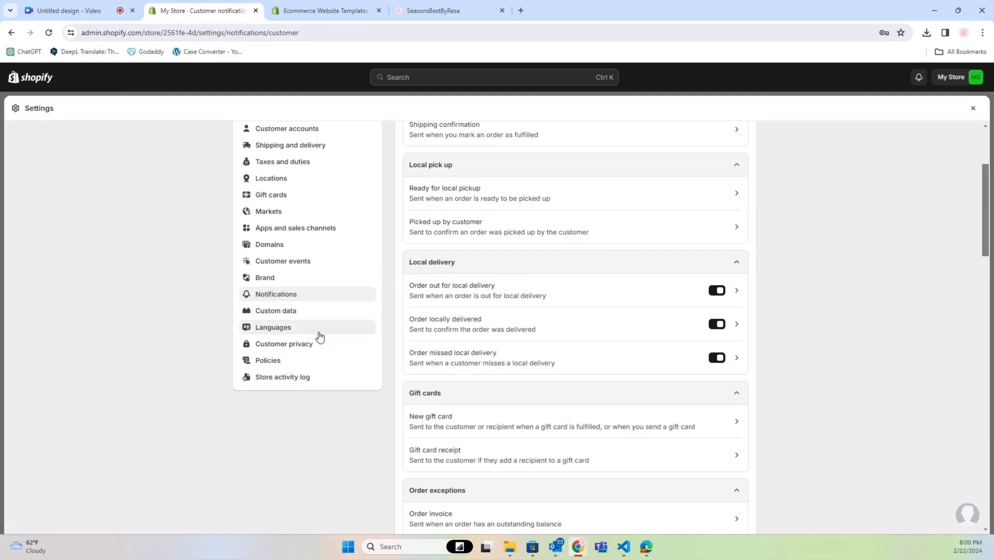
Look through the store policies settings, from return rules and the refund policy to the privacy, terms of service and shipping policies.
left_click(311, 360)
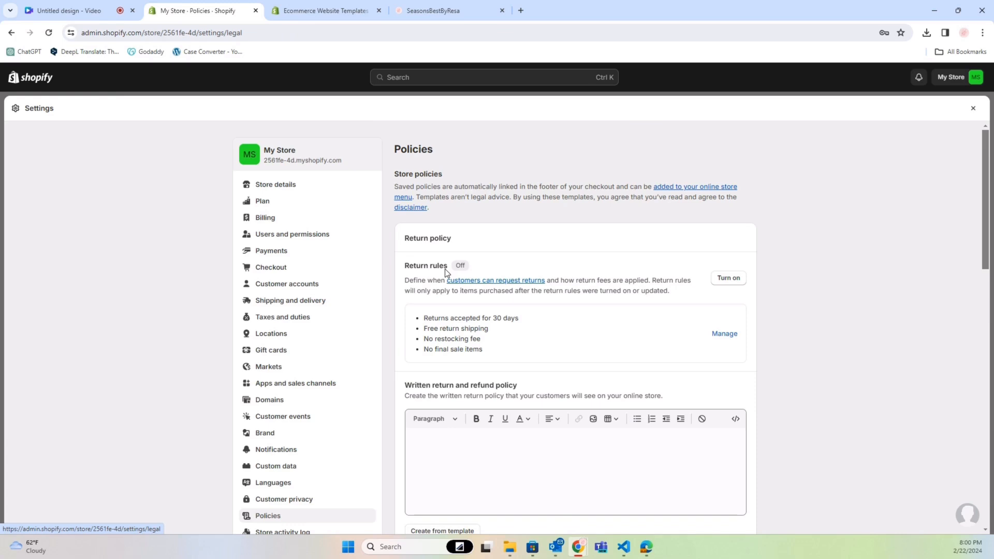
scroll(445, 269, "down", 6)
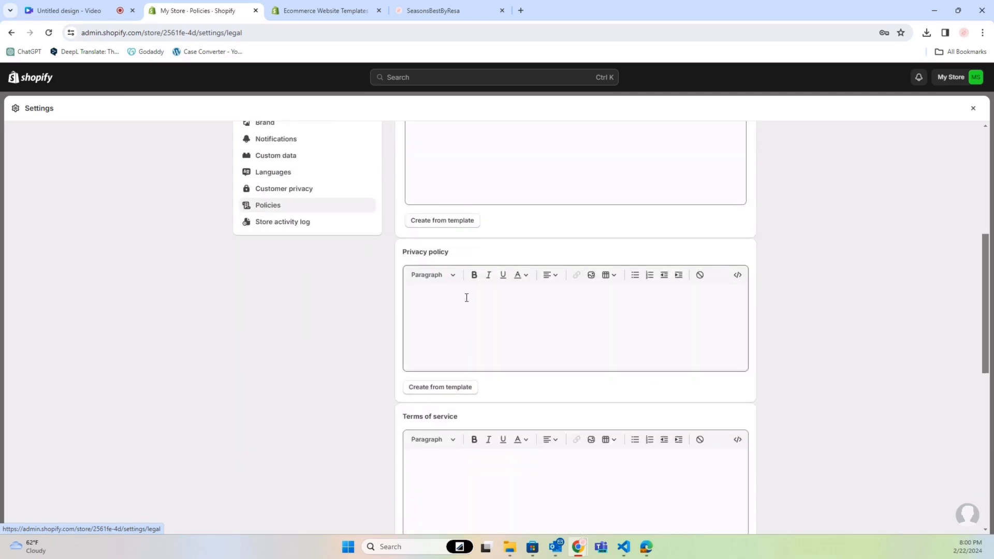
scroll(463, 300, "down", 3)
scroll(461, 309, "down", 2)
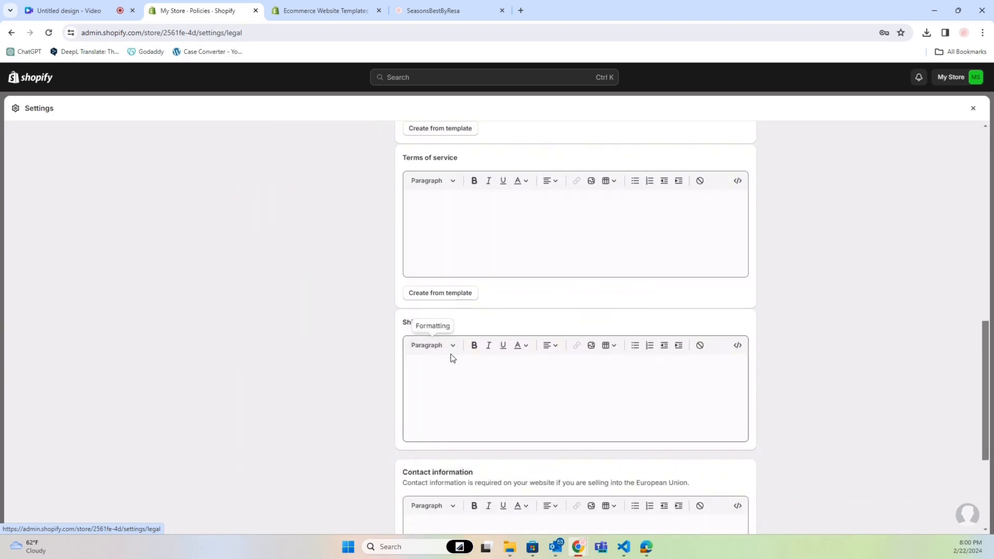
scroll(450, 358, "up", 10)
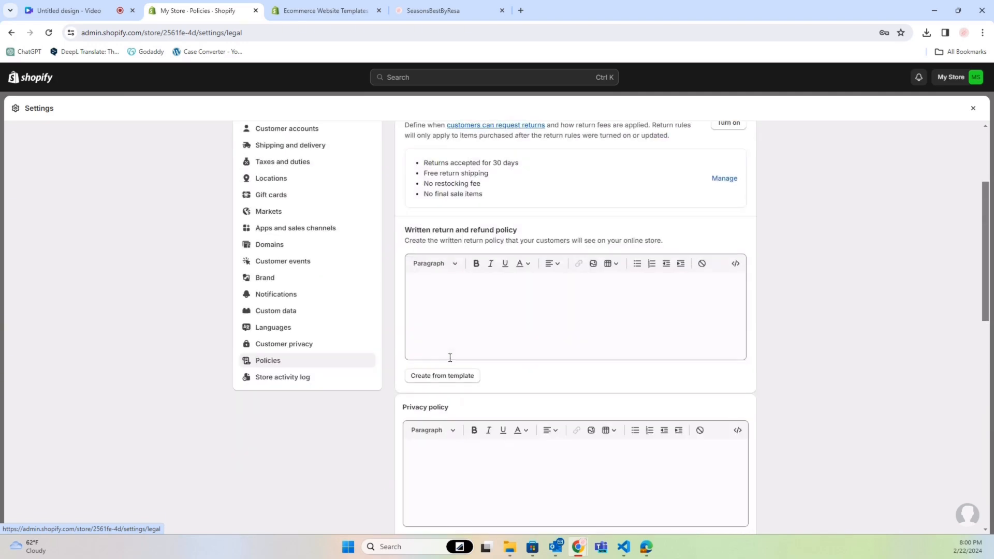
scroll(454, 352, "down", 1)
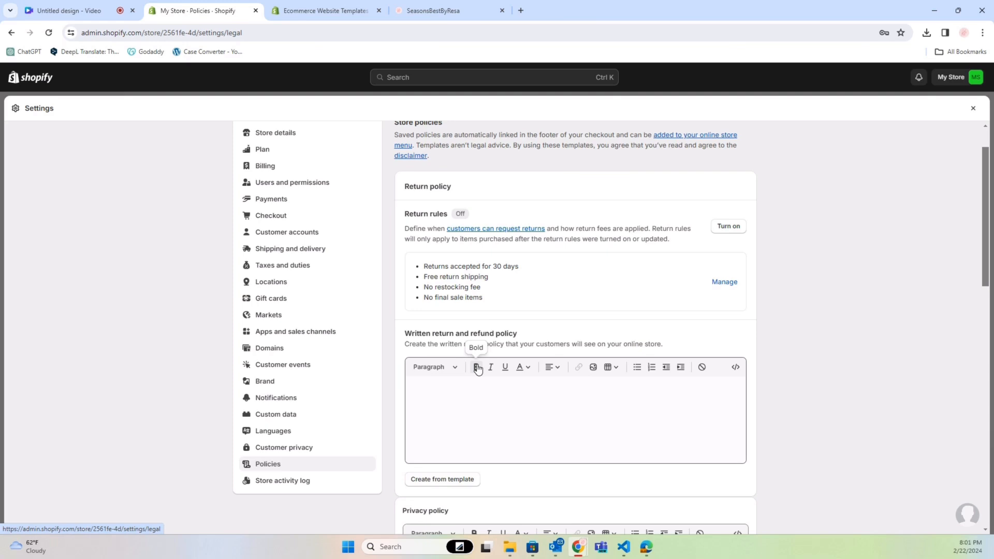
scroll(475, 367, "up", 1)
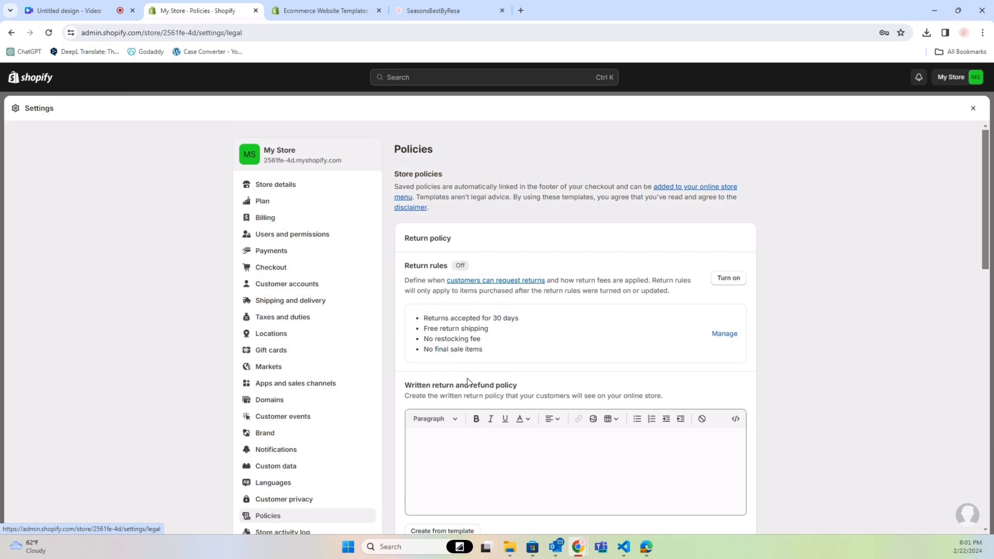
Create the written return and refund policy from the template and read through its text.
scroll(468, 384, "down", 3)
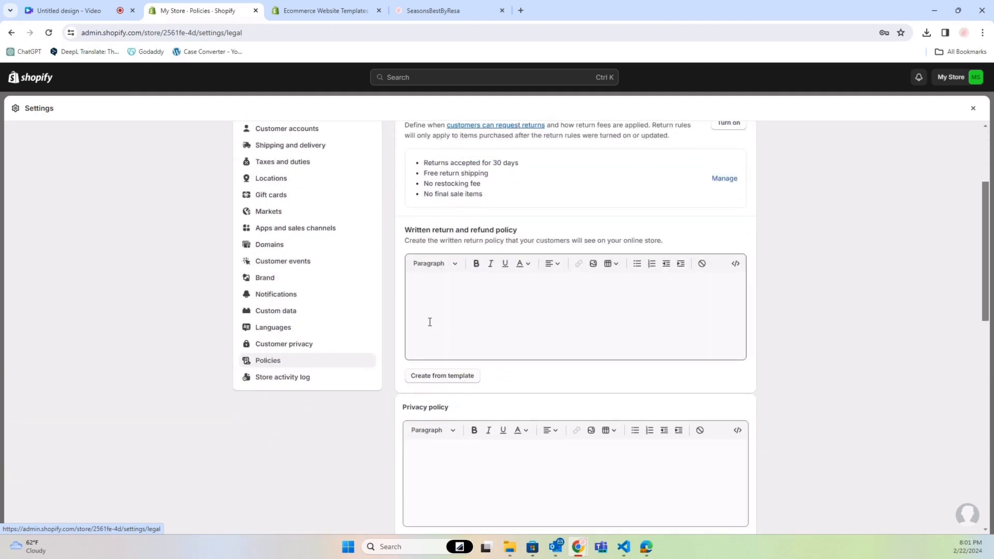
left_click(464, 381)
scroll(455, 342, "down", 10)
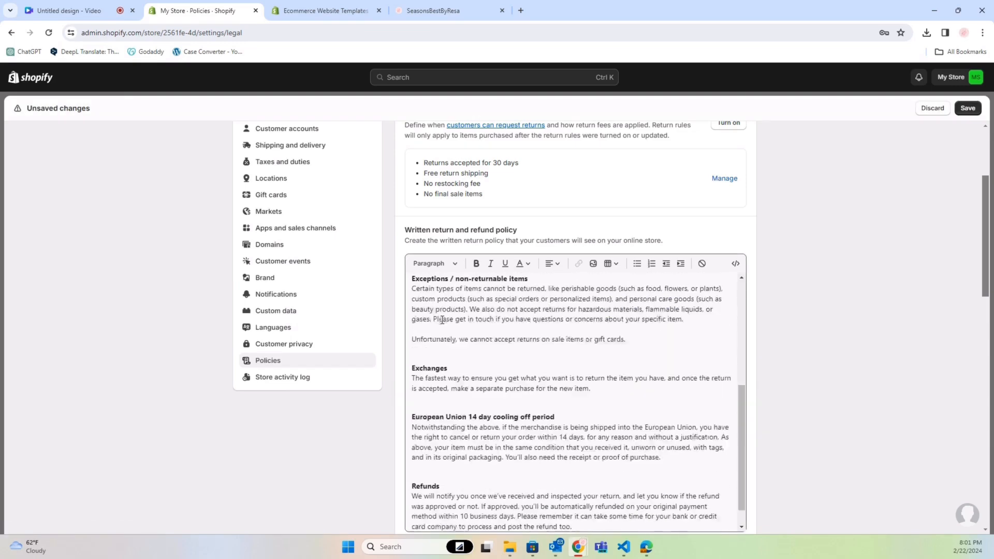
scroll(435, 338, "up", 5)
scroll(475, 288, "up", 8)
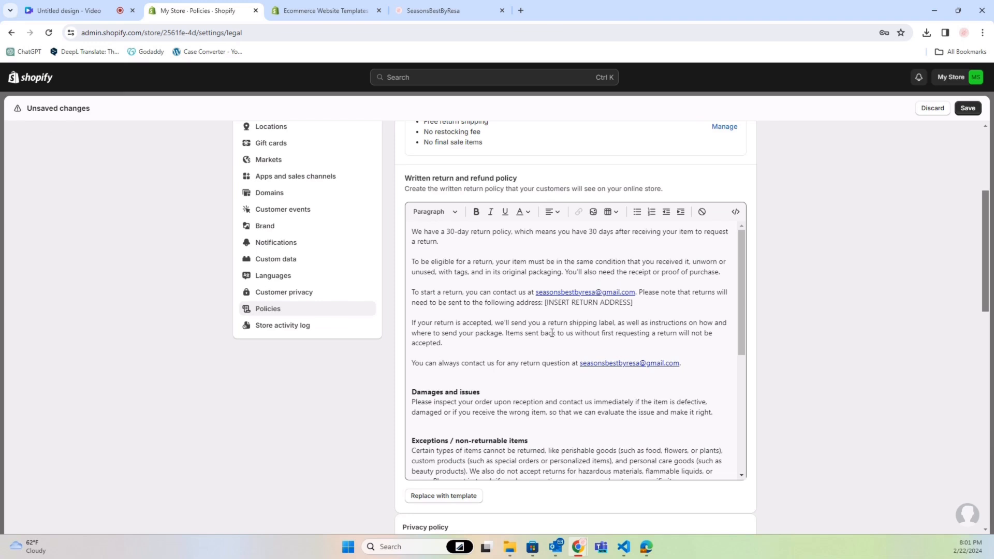
Delete the "[INSERT RETURN ADDRESS]" placeholder from the written return and refund policy.
left_click(542, 303)
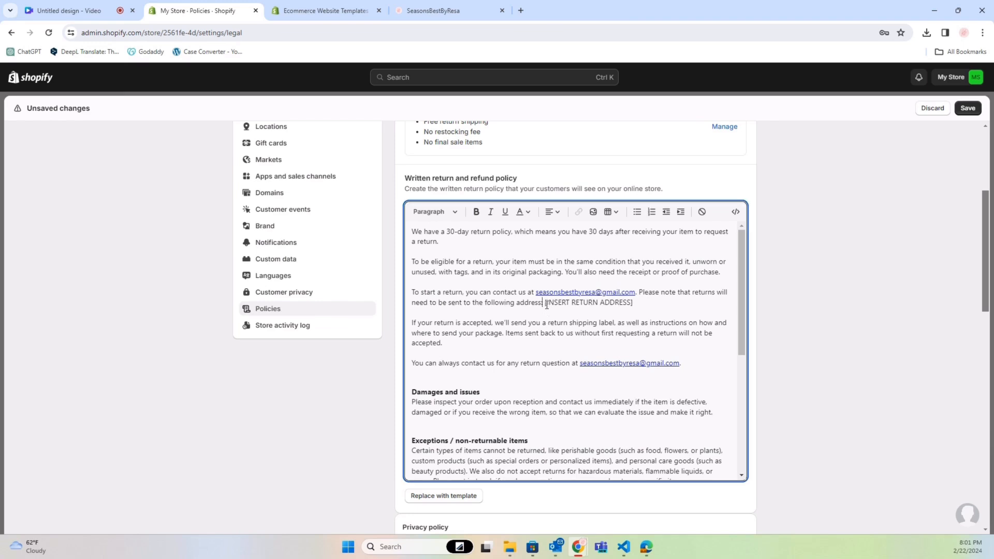
left_click_drag(546, 303, 633, 304)
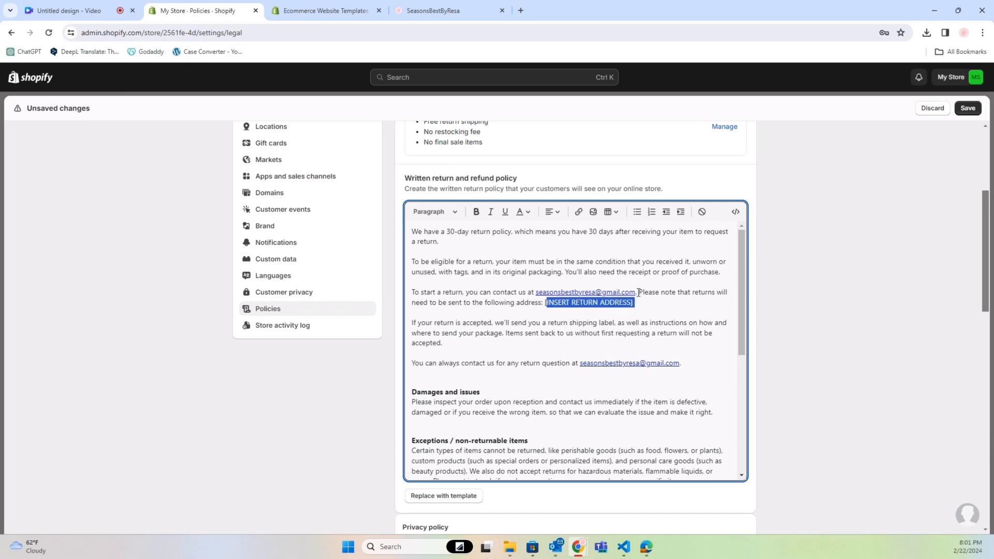
key("BackSpace")
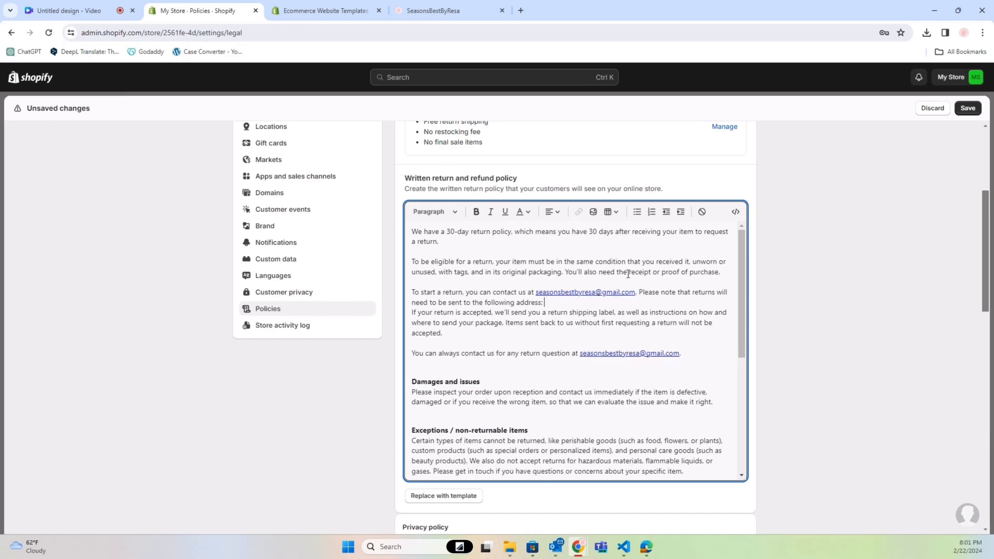
Review the rest of the return and refund policy text and the privacy, terms of service and shipping policy sections.
scroll(548, 310, "down", 5)
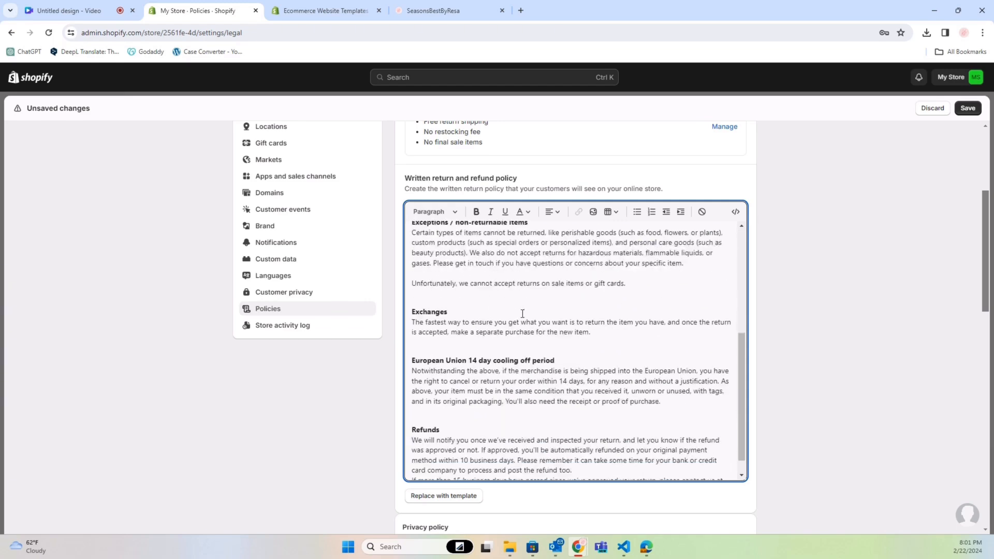
scroll(520, 436, "down", 5)
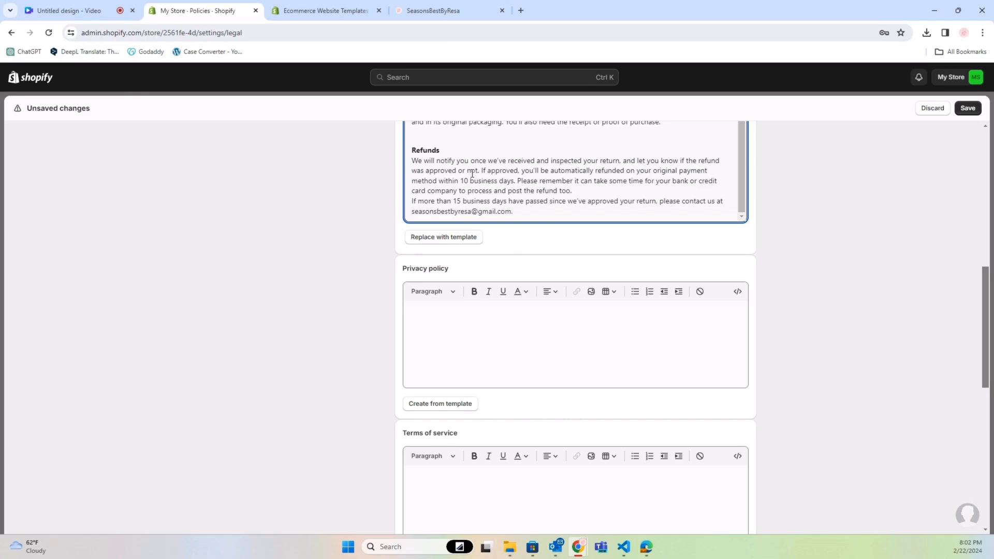
scroll(527, 197, "up", 3)
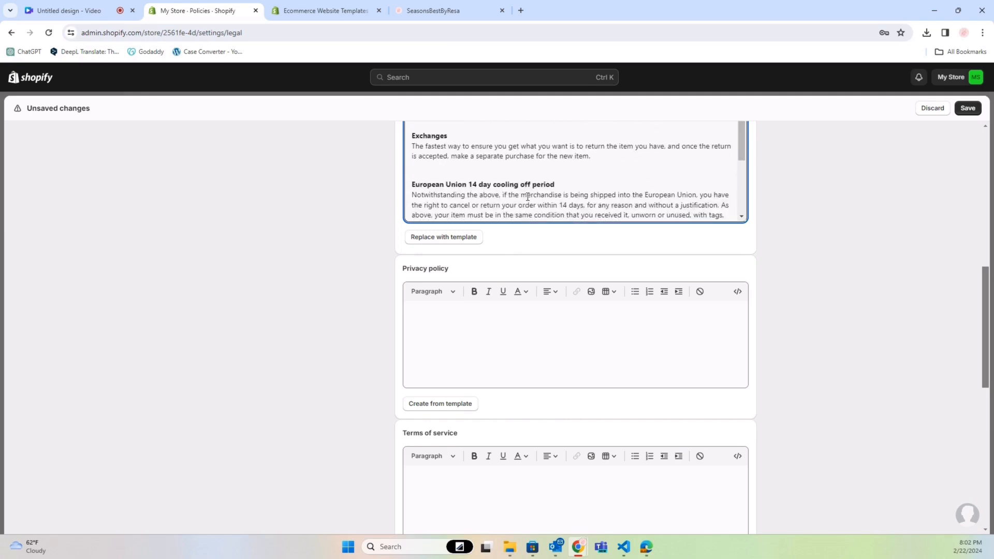
scroll(826, 228, "up", 5)
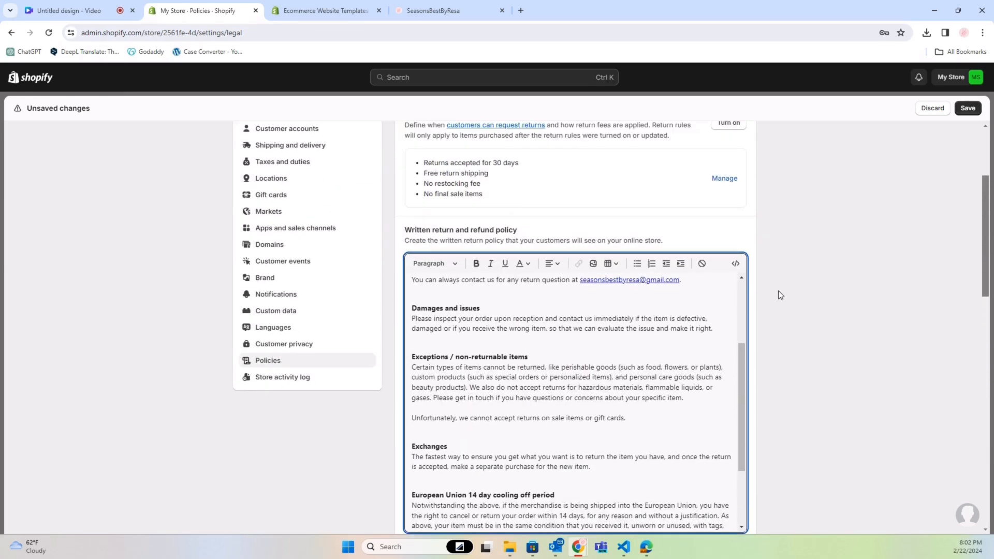
scroll(482, 352, "down", 2)
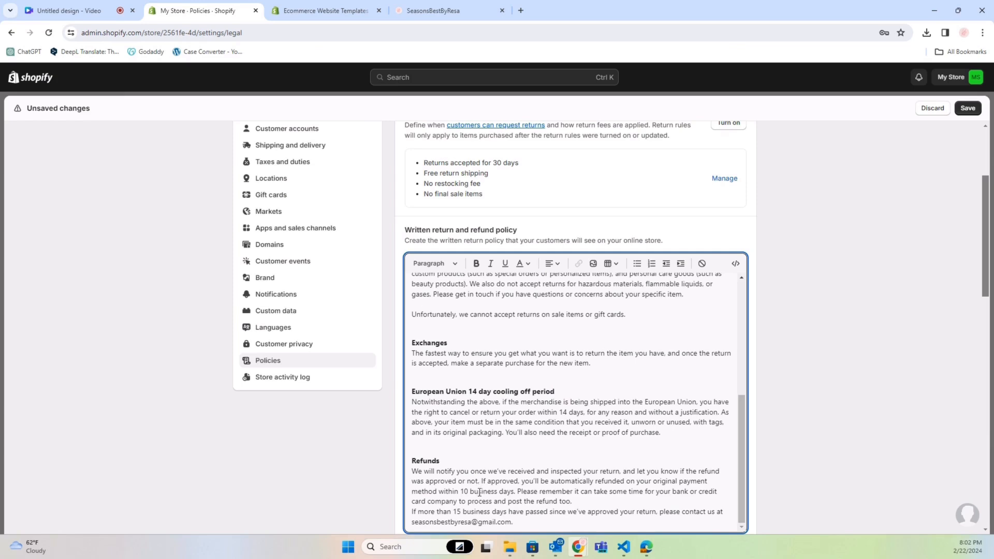
scroll(535, 345, "down", 4)
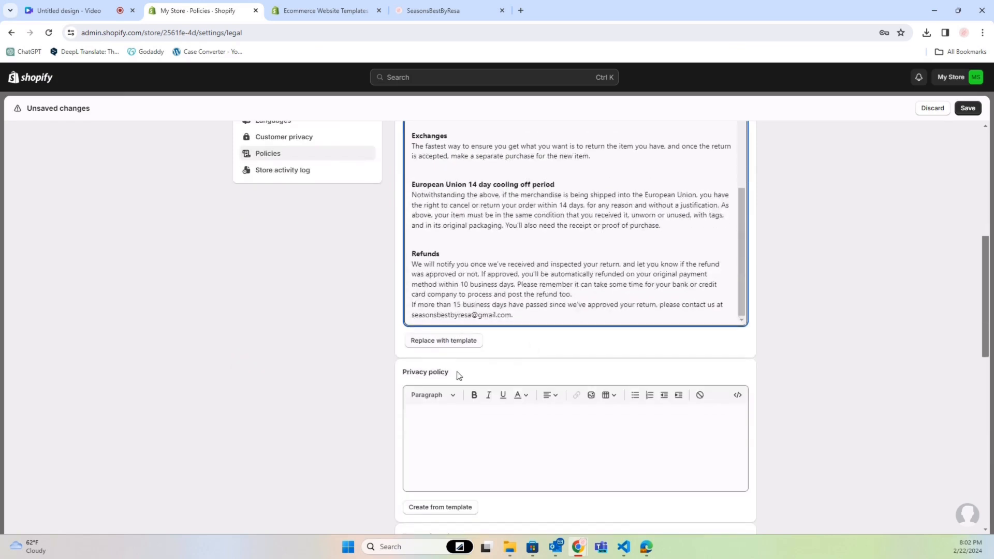
scroll(449, 389, "down", 4)
scroll(448, 392, "down", 3)
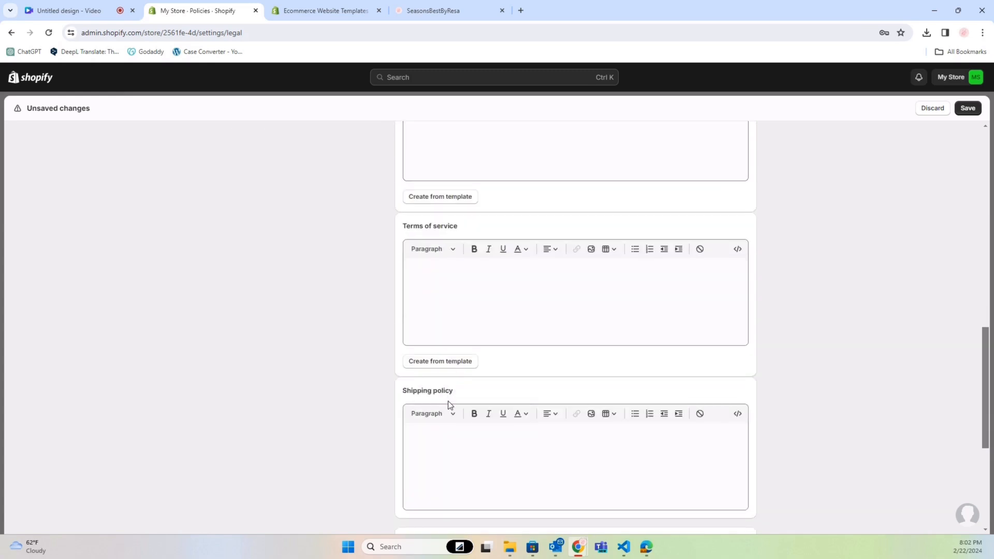
scroll(477, 326, "up", 6)
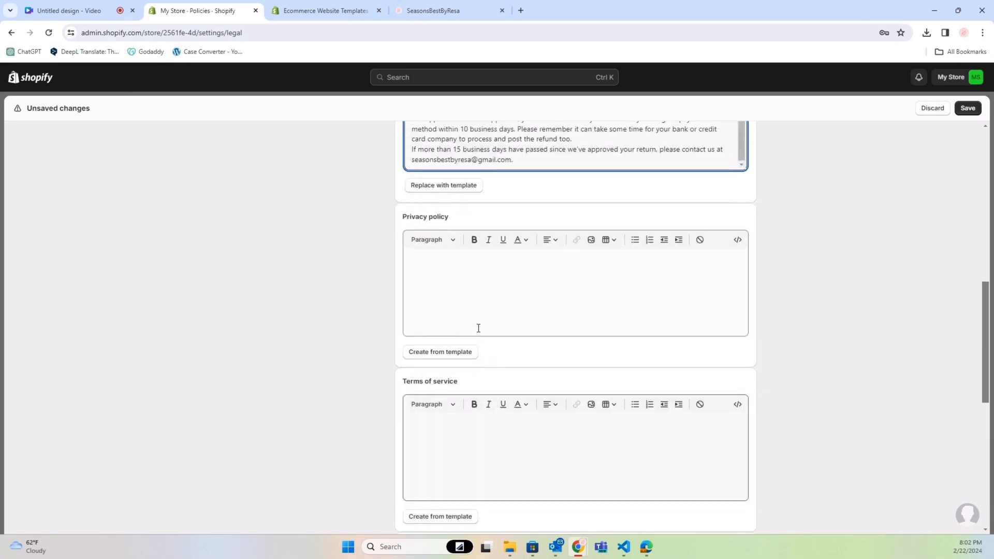
scroll(478, 333, "up", 10)
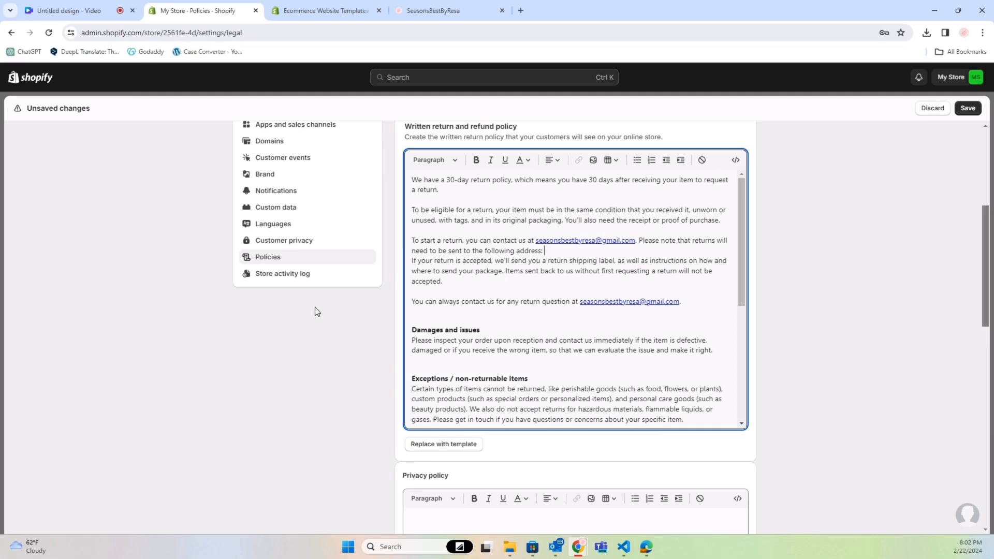
scroll(316, 311, "up", 3)
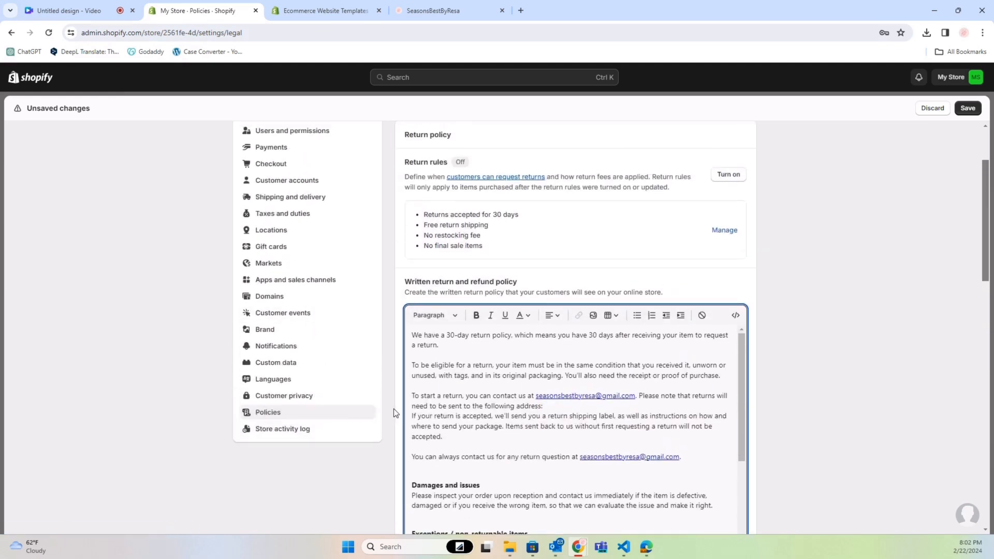
scroll(262, 337, "up", 2)
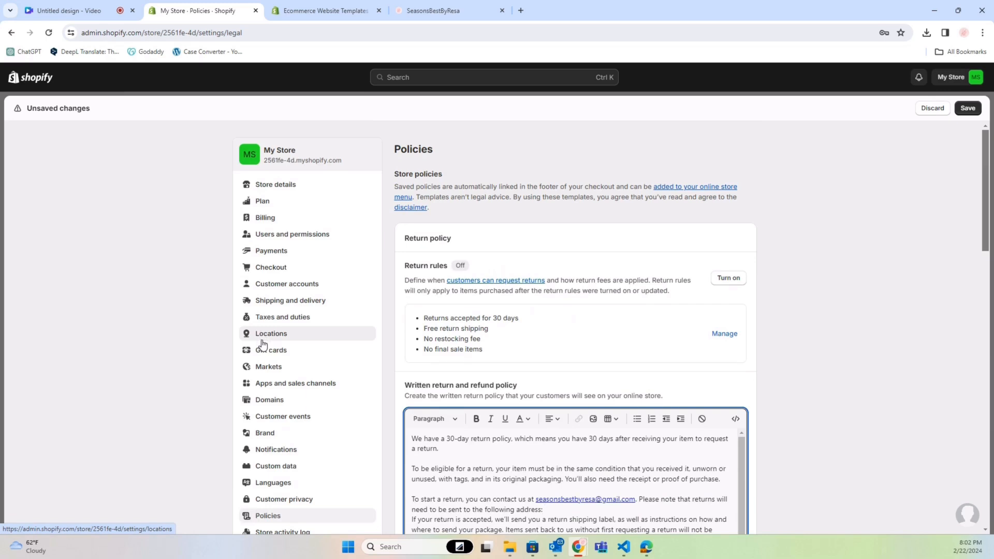
Discard the unsaved policy changes and close the store settings.
left_click(926, 116)
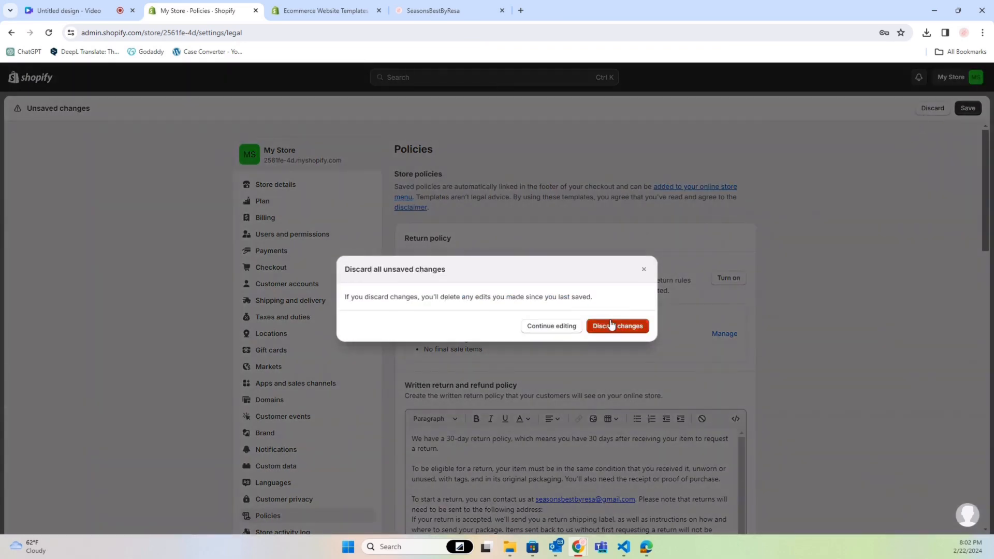
left_click(610, 327)
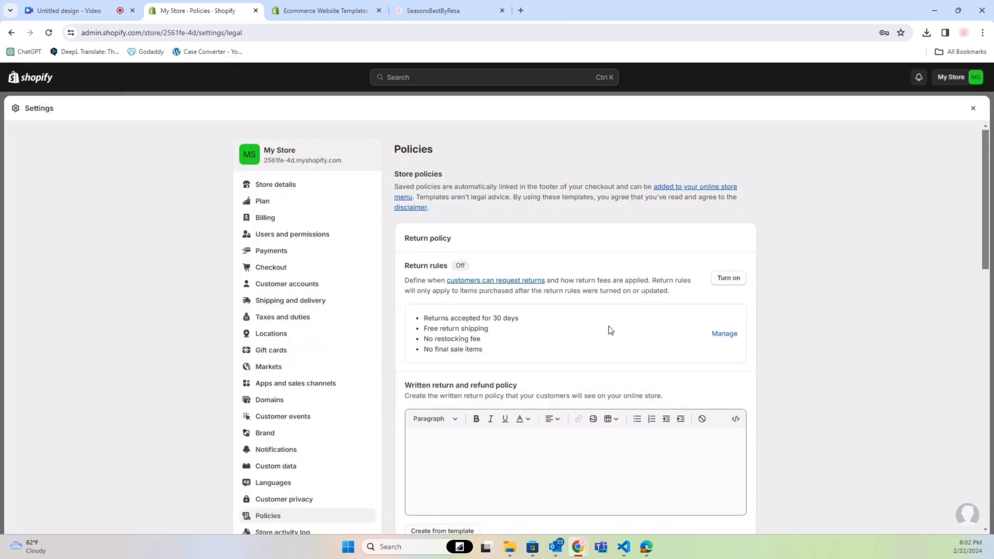
left_click(972, 108)
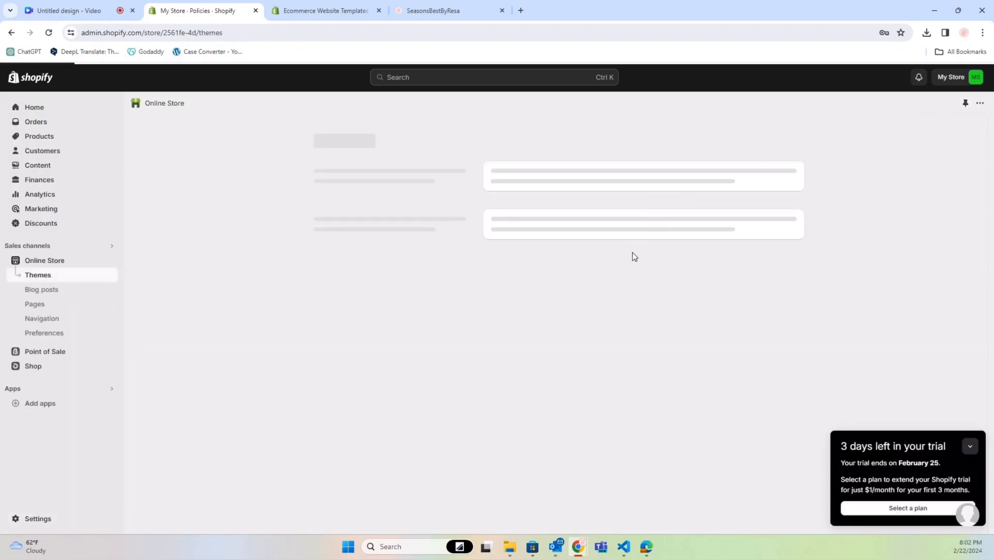